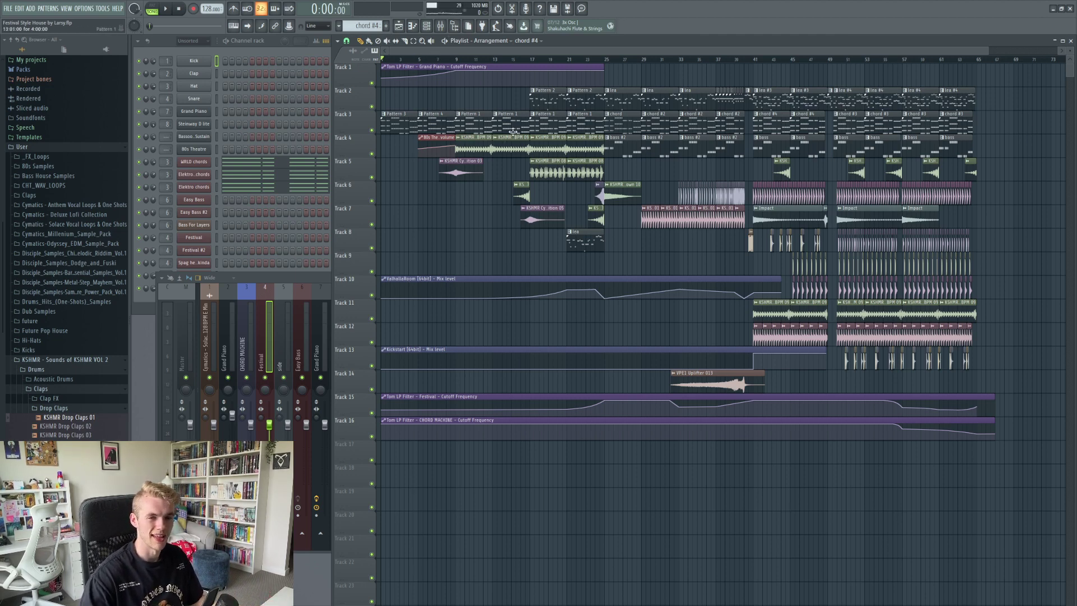
Select Pattern 3 at the start of Track 3 and view the instrument on its Grand Piano channel
scroll(513, 132, up, 4)
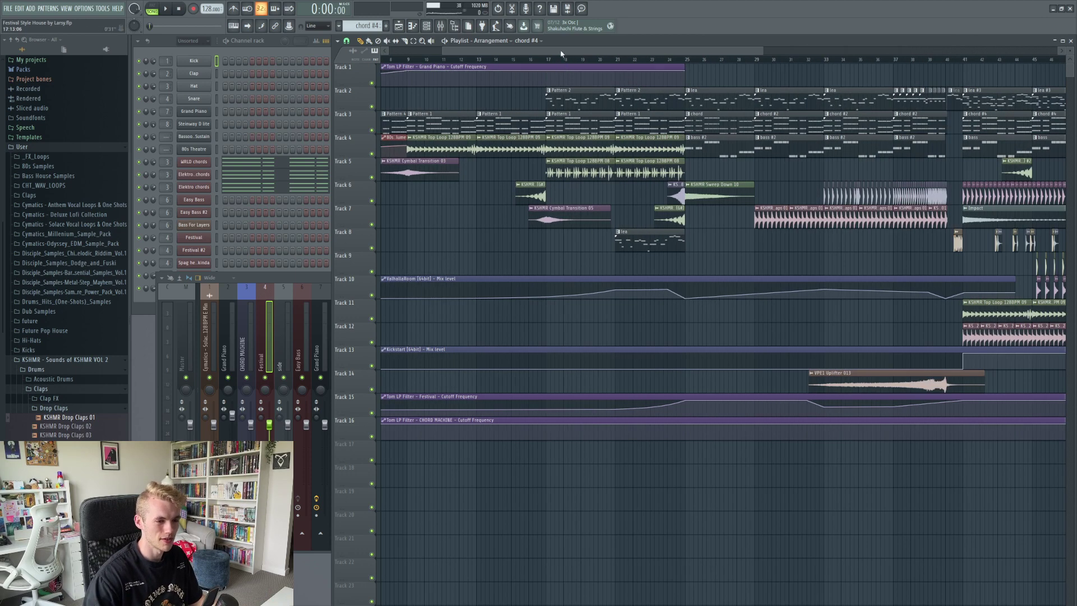
scroll(650, 61, down, 1)
scroll(785, 60, down, 1)
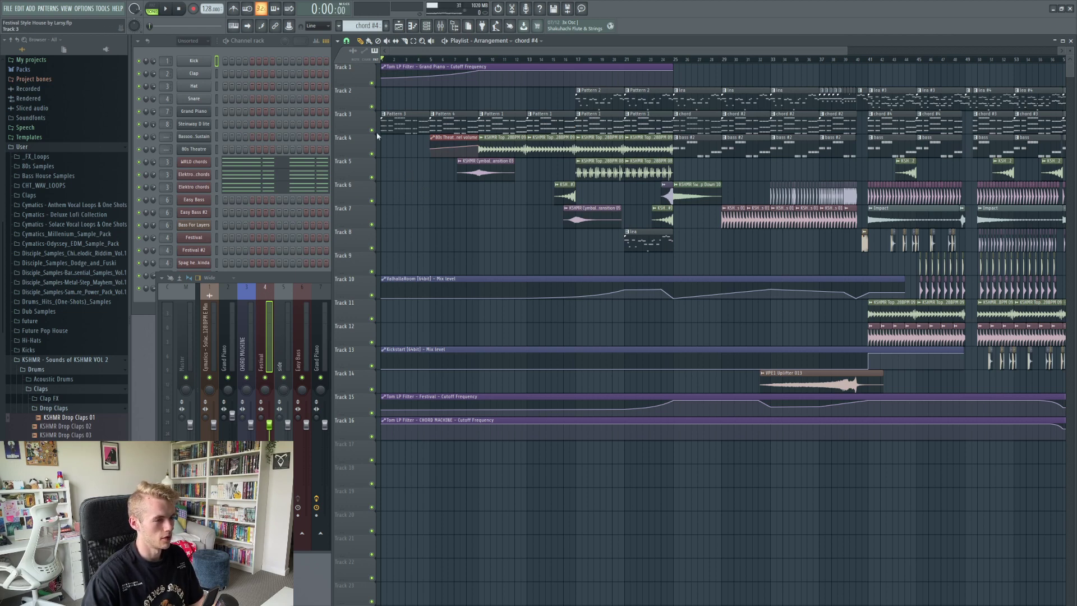
click(398, 115)
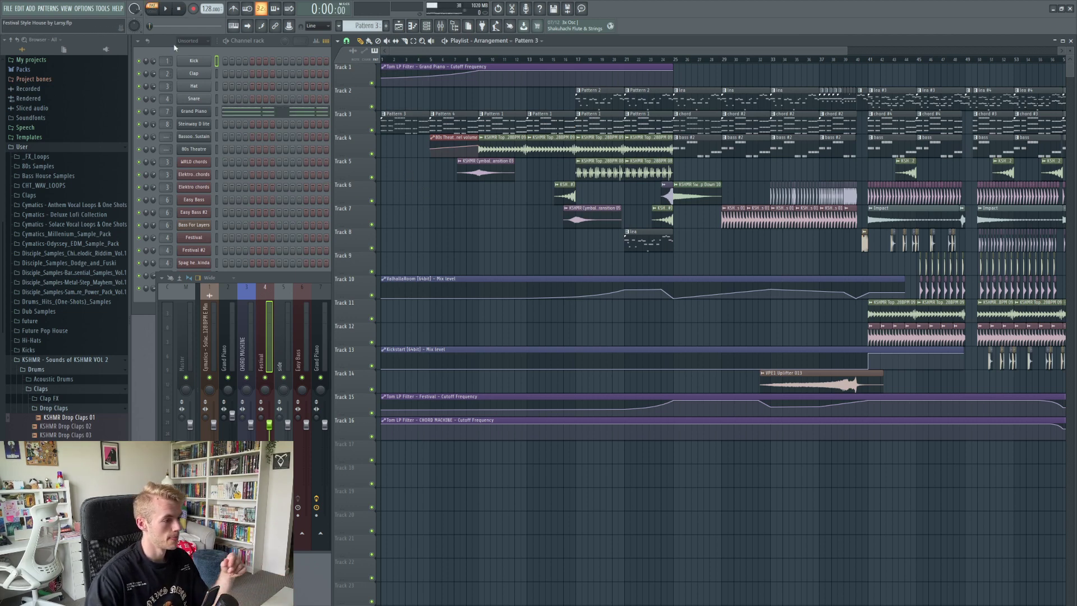
click(199, 112)
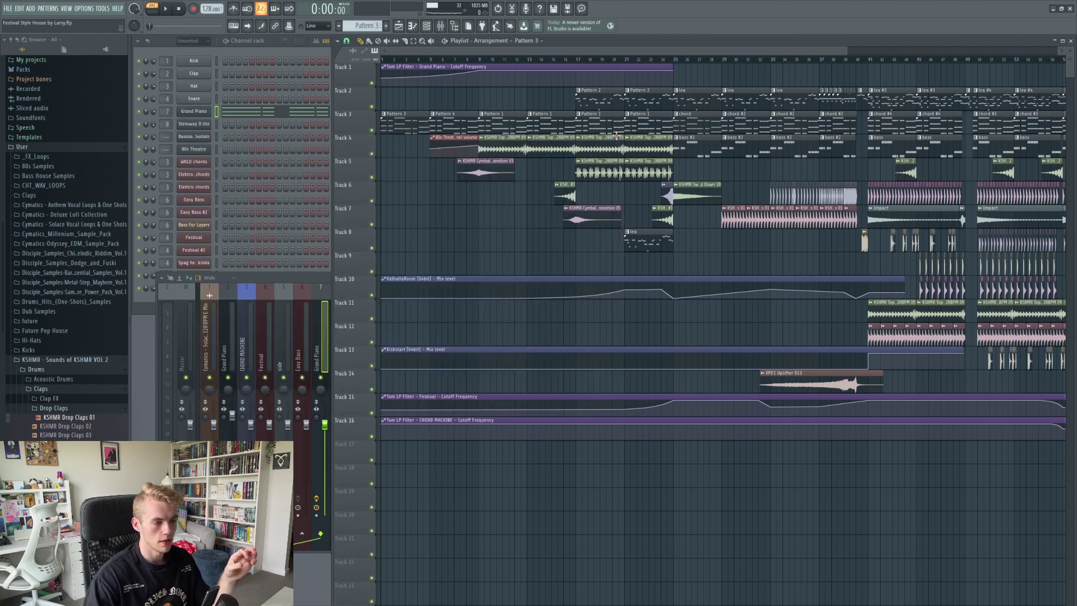
click(617, 134)
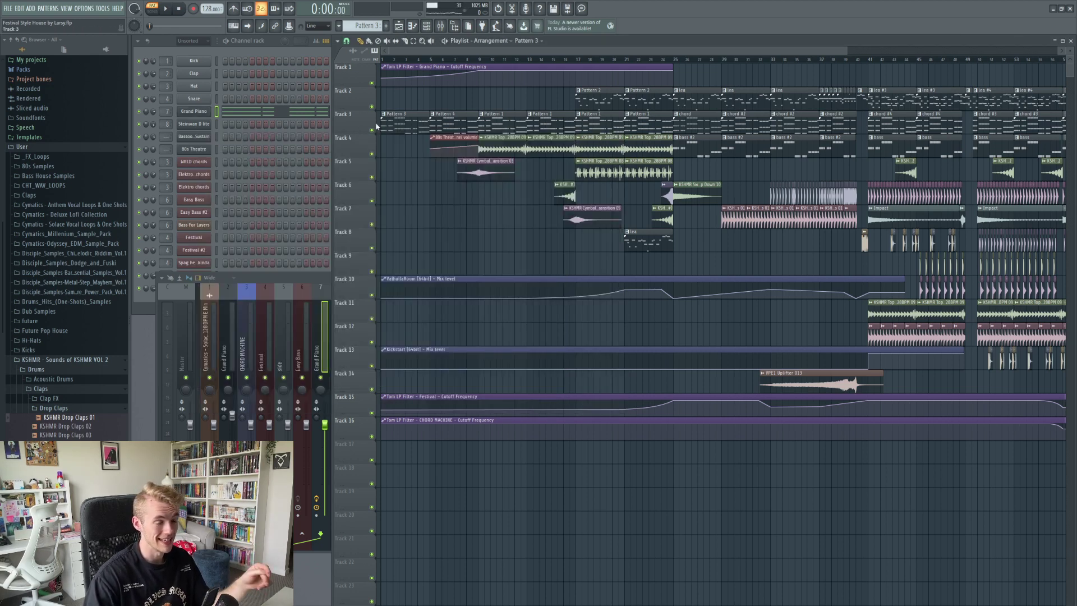
Play Pattern 3 and view the whole Grand Piano chord progression in the piano roll
click(168, 9)
click(272, 111)
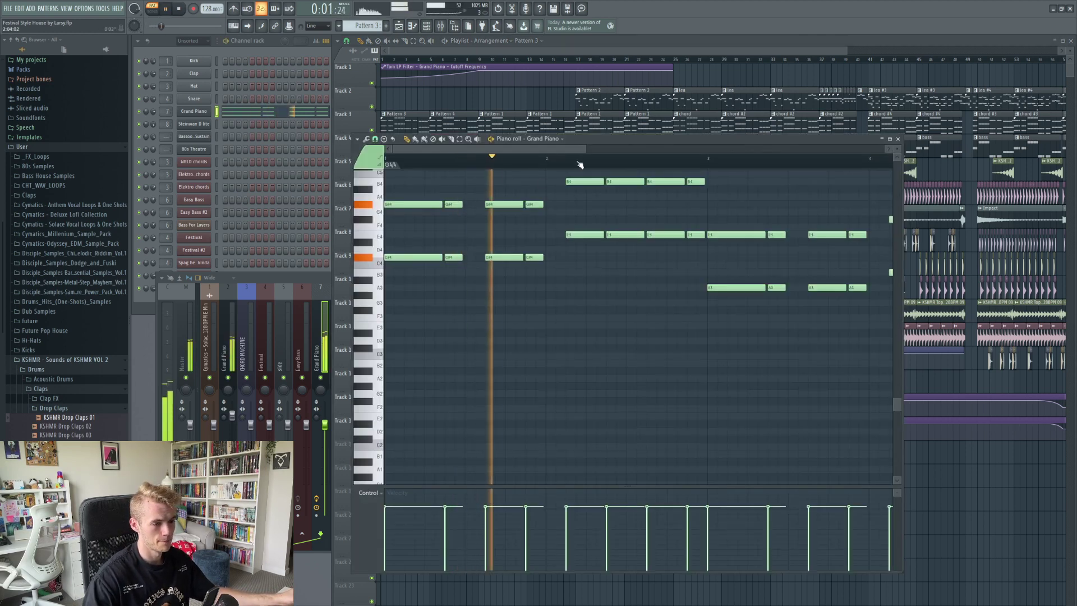
drag(584, 150, 768, 149)
Select the Grand Piano insert on mixer track 2, stop playback and inspect its Tom LP Filter effect
key(F9)
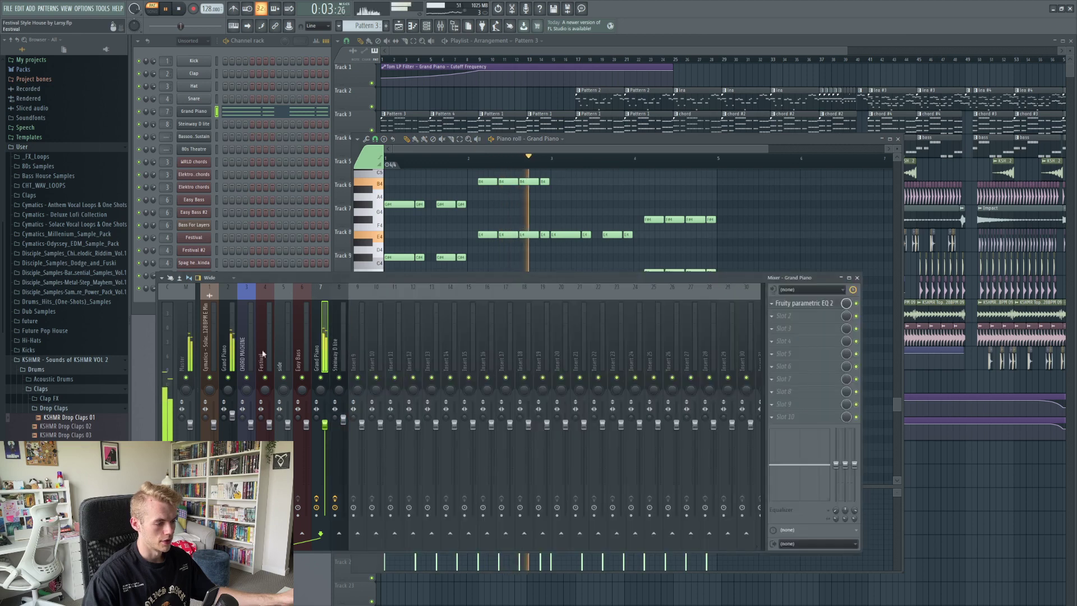
click(225, 348)
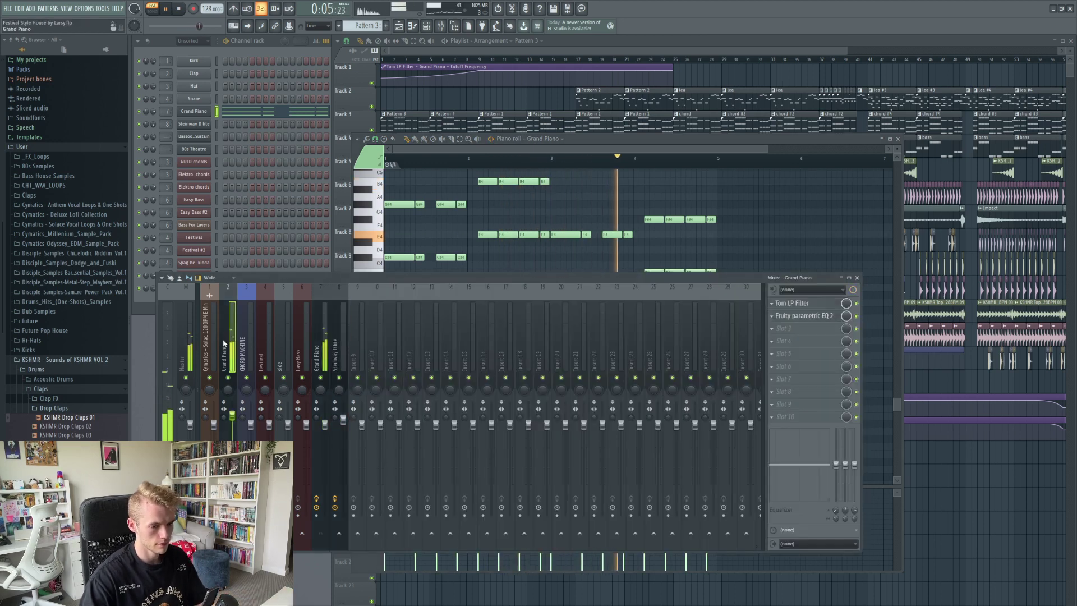
key(space)
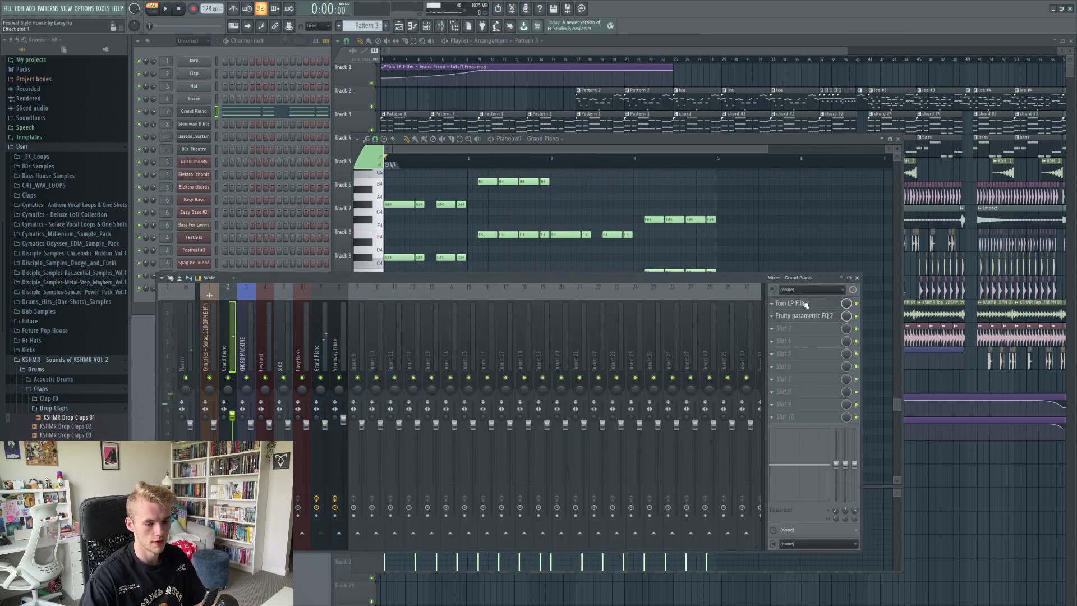
click(805, 304)
click(311, 145)
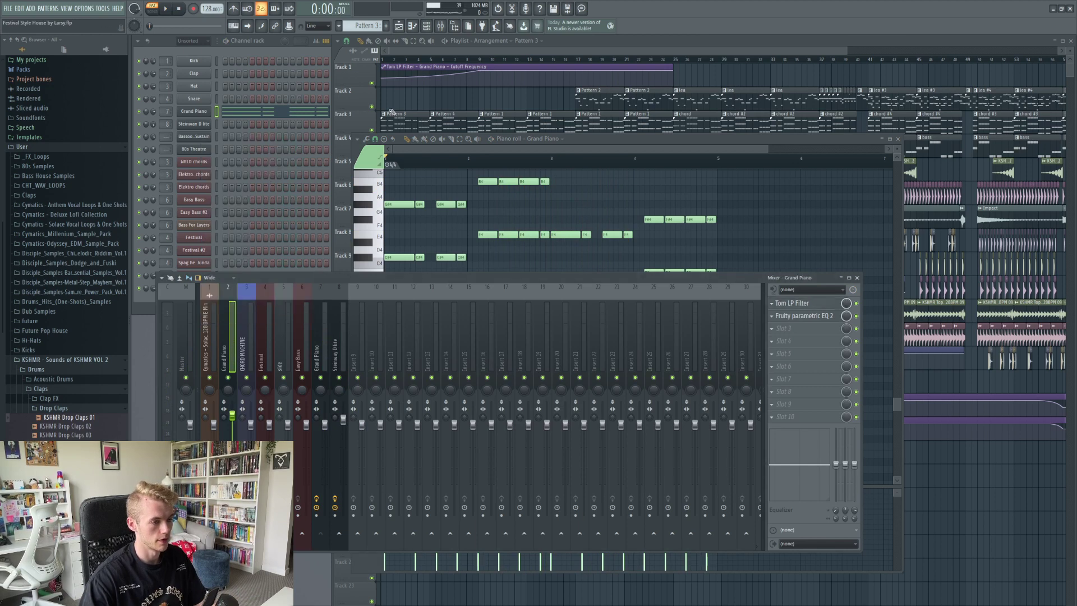
Examine the Grand Piano cutoff frequency automation on Track 1 and place the playhead around bar 9
click(431, 52)
scroll(476, 168, up, 3)
drag(466, 55, 308, 60)
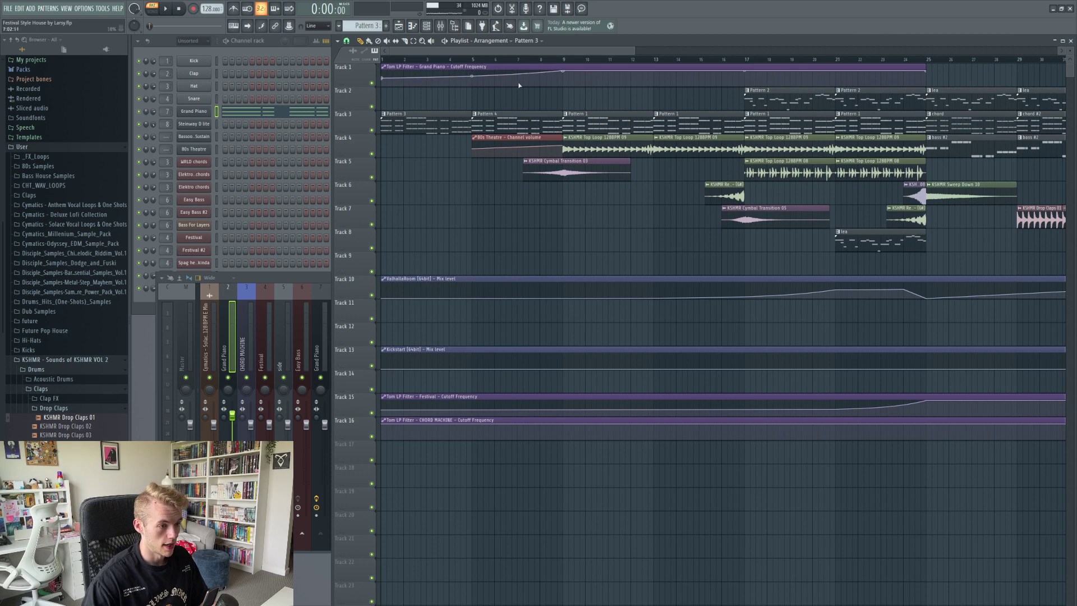
scroll(425, 106, down, 3)
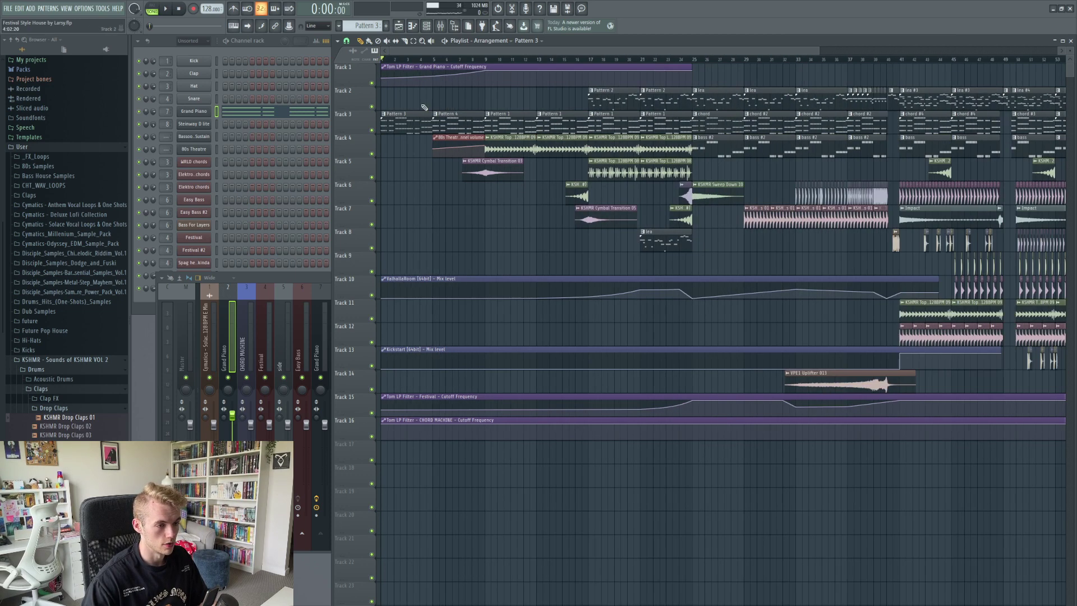
drag(466, 60, 455, 63)
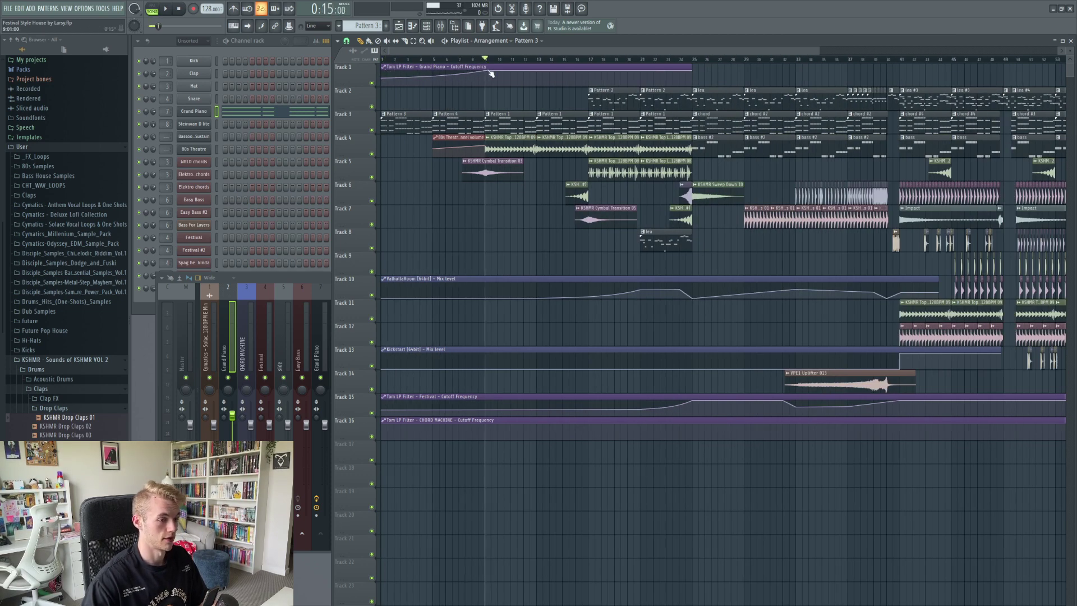
Inspect the sample settings of the KSHMR Top Loop 128BPM 09 clip on Track 4 and reset the playhead to the start
scroll(539, 158, up, 3)
double_click(561, 138)
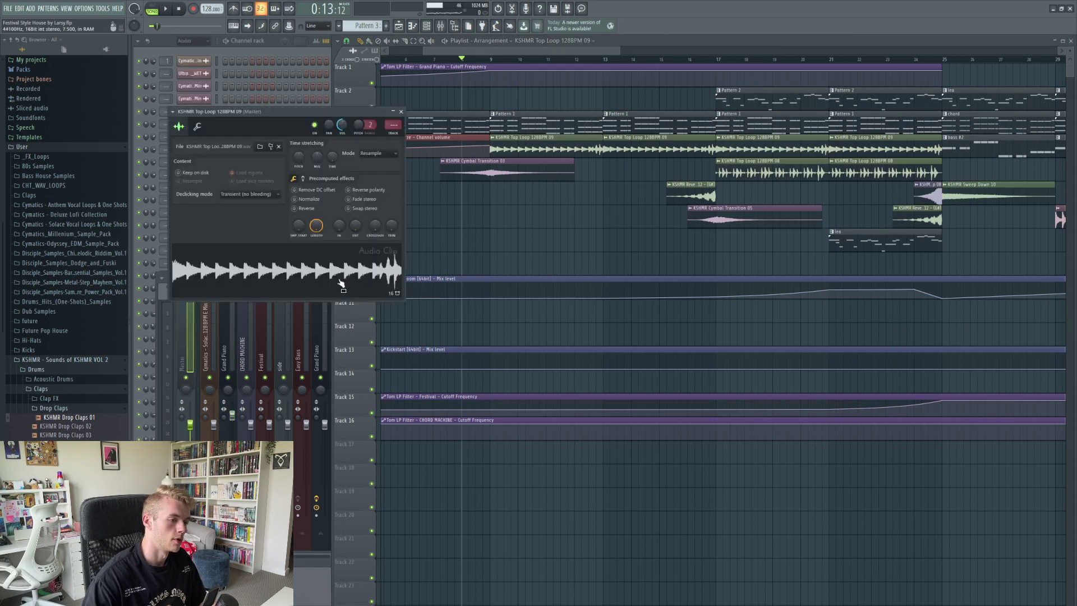
click(180, 10)
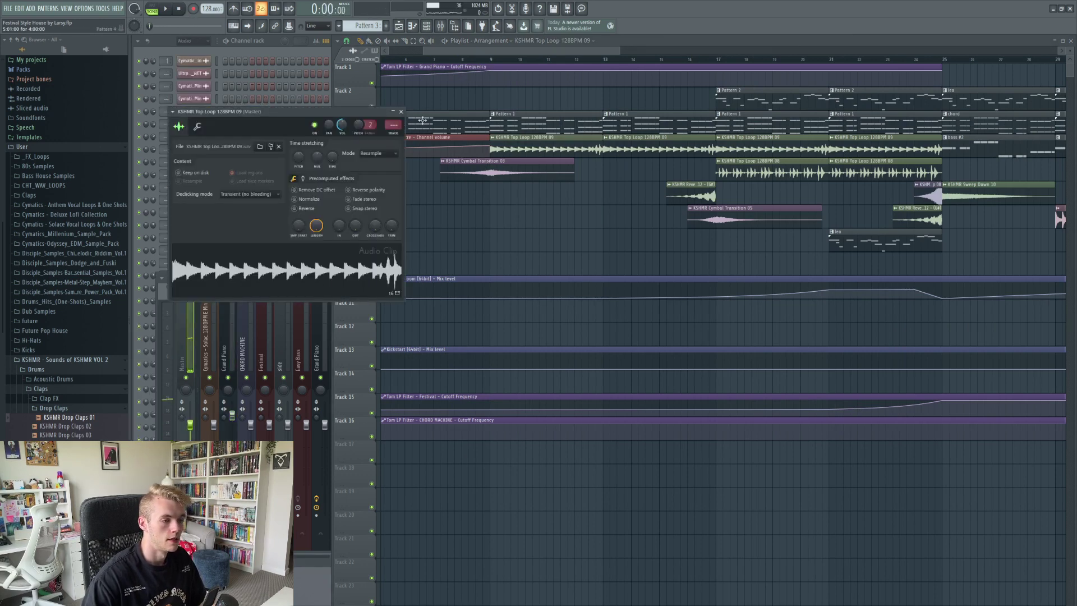
click(401, 111)
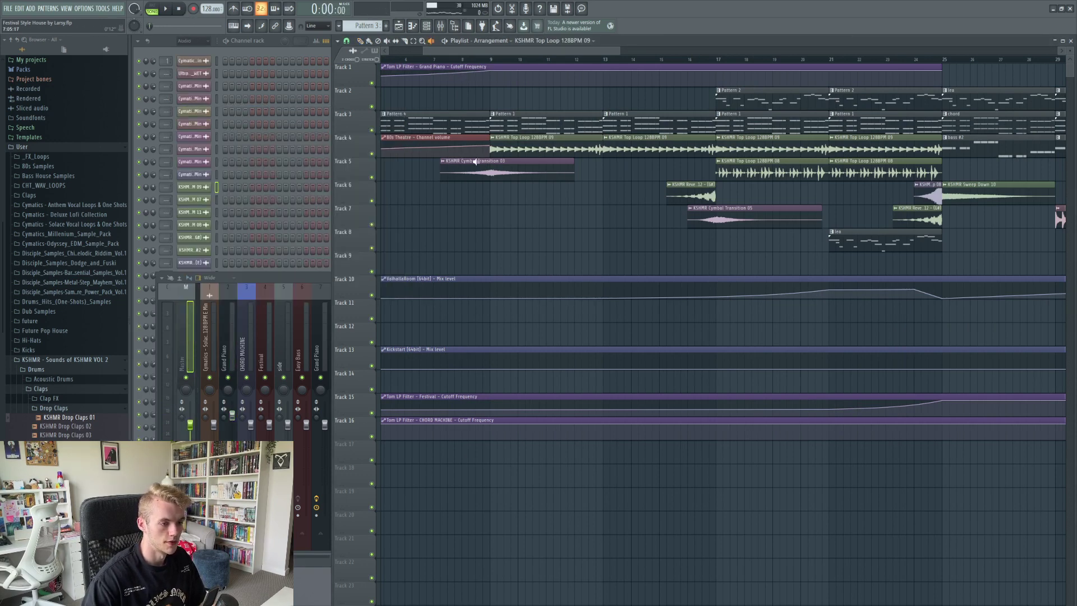
Select the KSHMR Cymbal Transition 03 clip on Track 5 and place the playhead at bar 15
click(474, 162)
scroll(545, 65, down, 3)
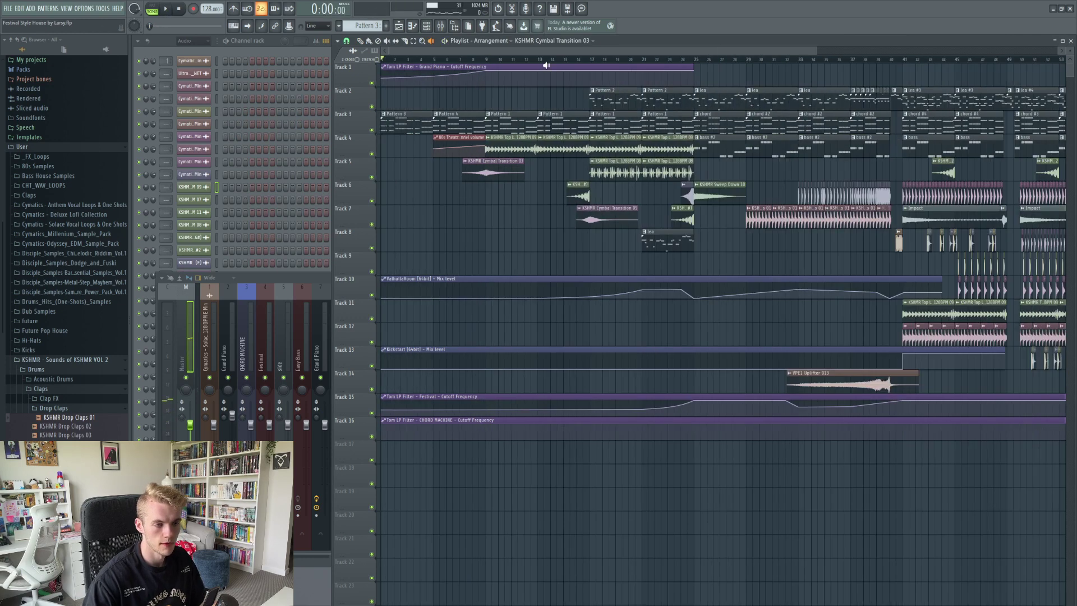
drag(555, 60, 564, 60)
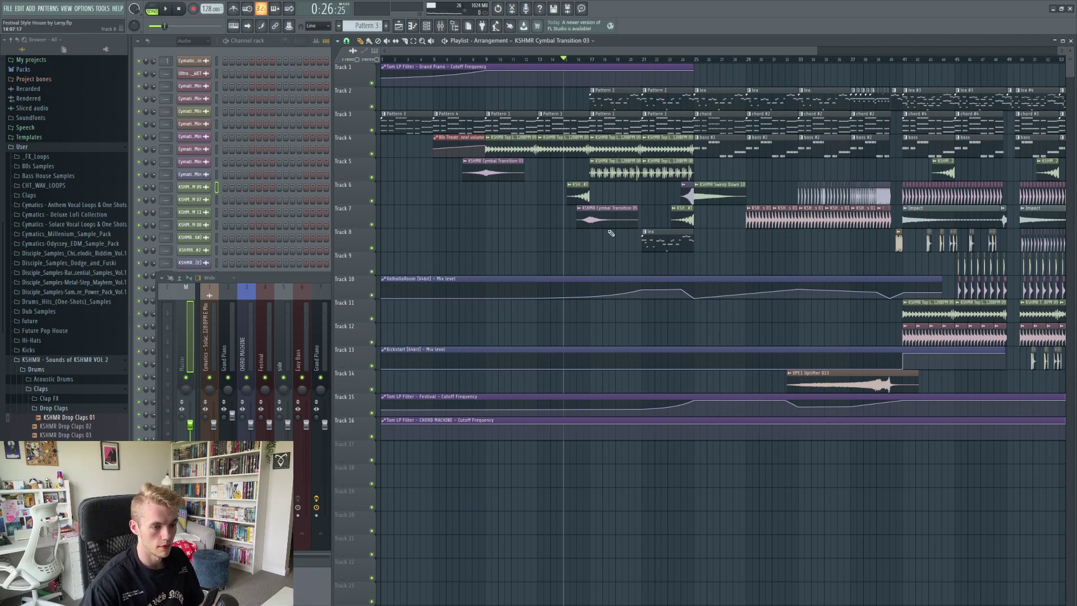
Select Pattern 2 on Track 2, view its Steinway D lite instrument and play the pattern on its own
scroll(610, 233, up, 2)
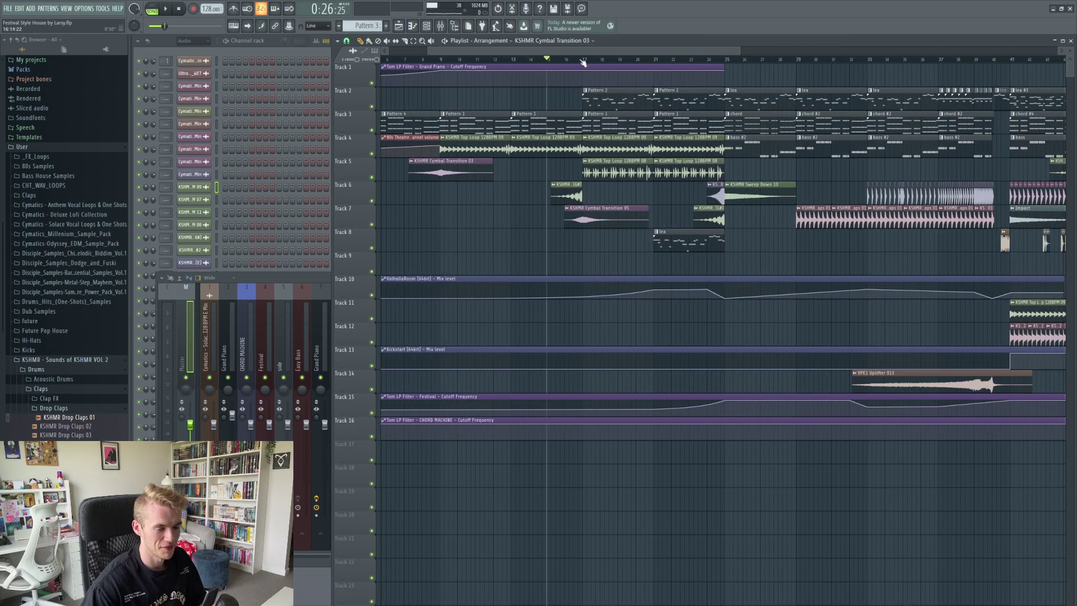
scroll(575, 66, right, 4)
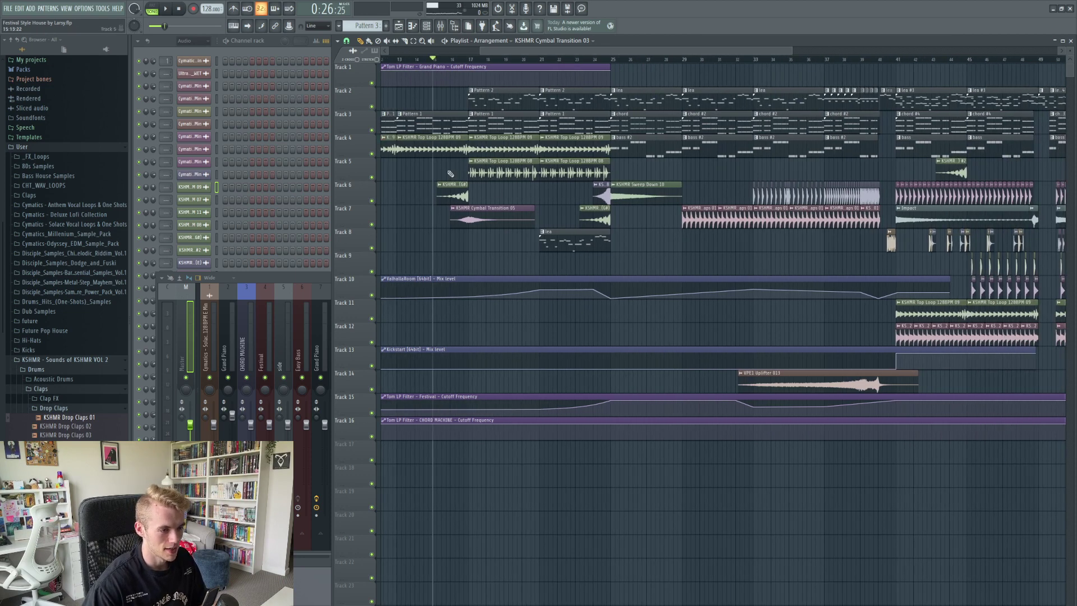
click(463, 59)
click(486, 98)
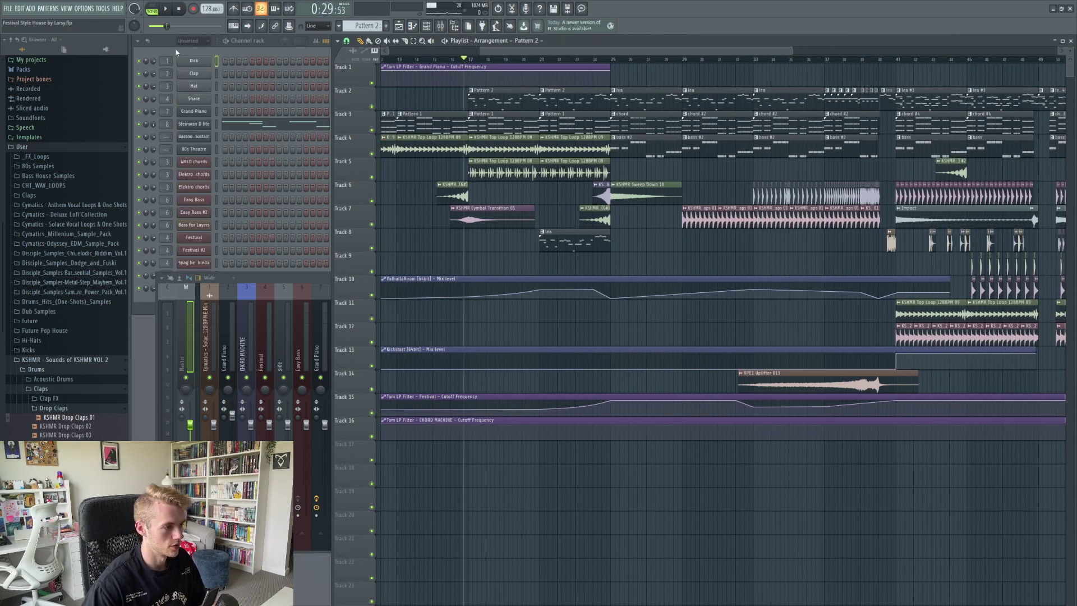
click(196, 125)
click(152, 8)
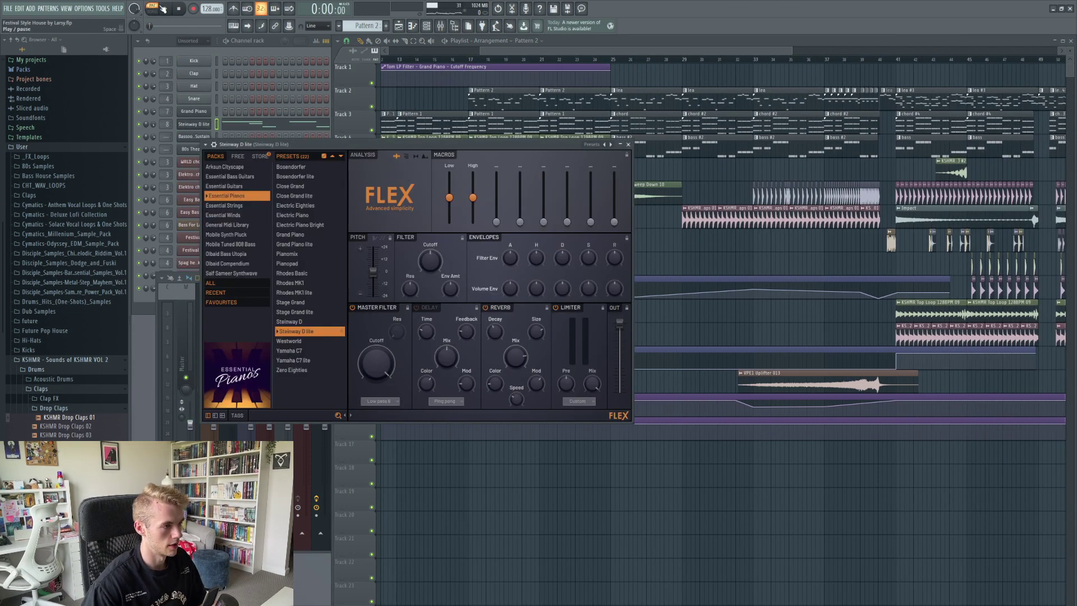
click(165, 9)
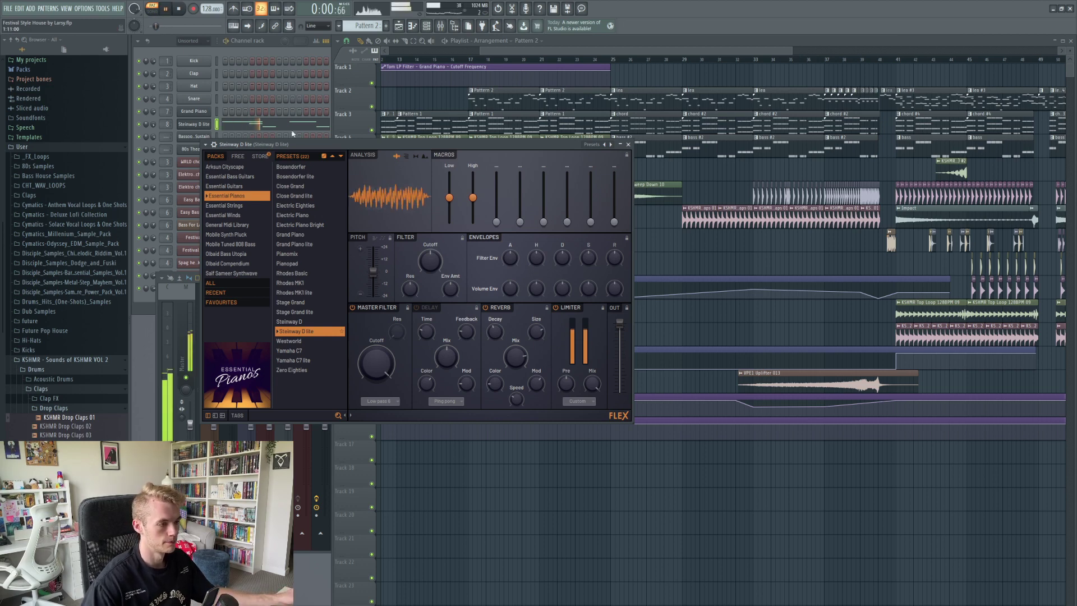
View the Steinway D lite melody notes of Pattern 2 in the piano roll, close it and stop playback
click(276, 125)
scroll(701, 329, up, 5)
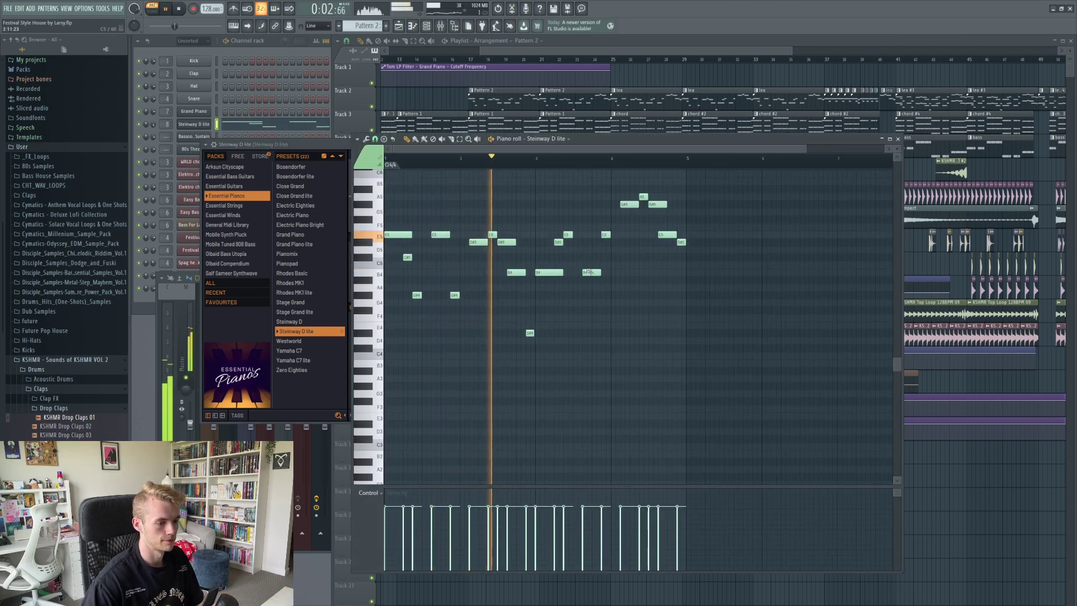
click(897, 139)
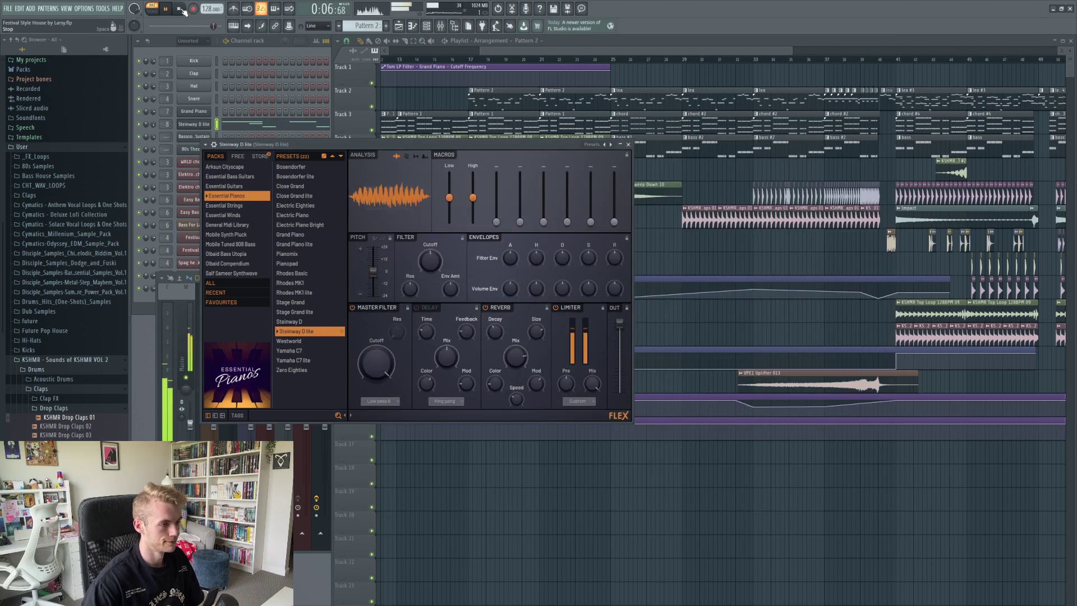
click(181, 9)
Place the playhead just after bar 16 and briefly play the arrangement leading into the bar 17 section
drag(569, 51, 542, 51)
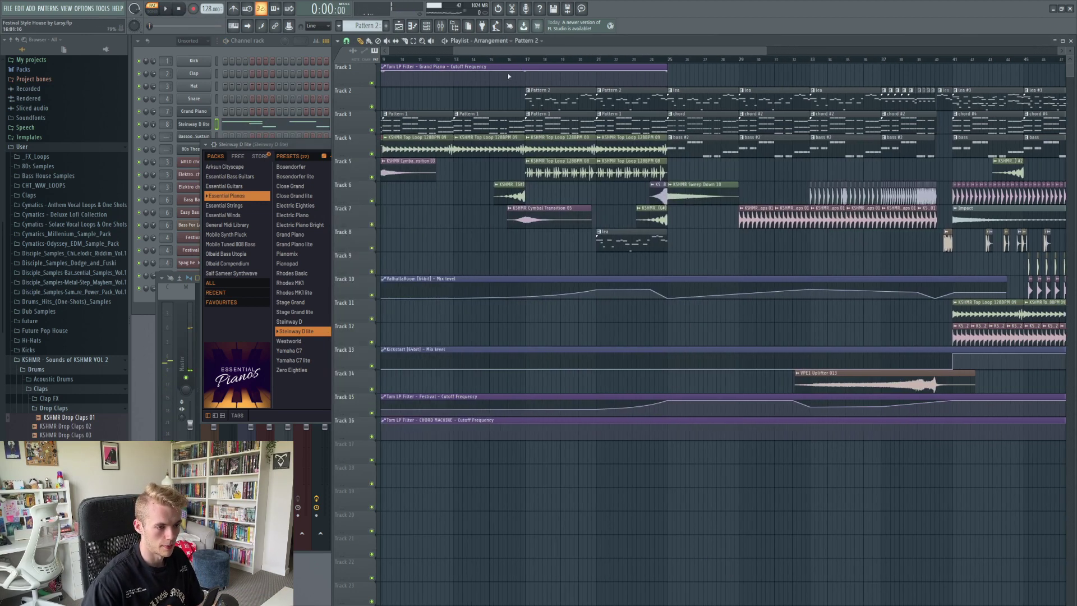
click(512, 59)
scroll(514, 64, down, 4)
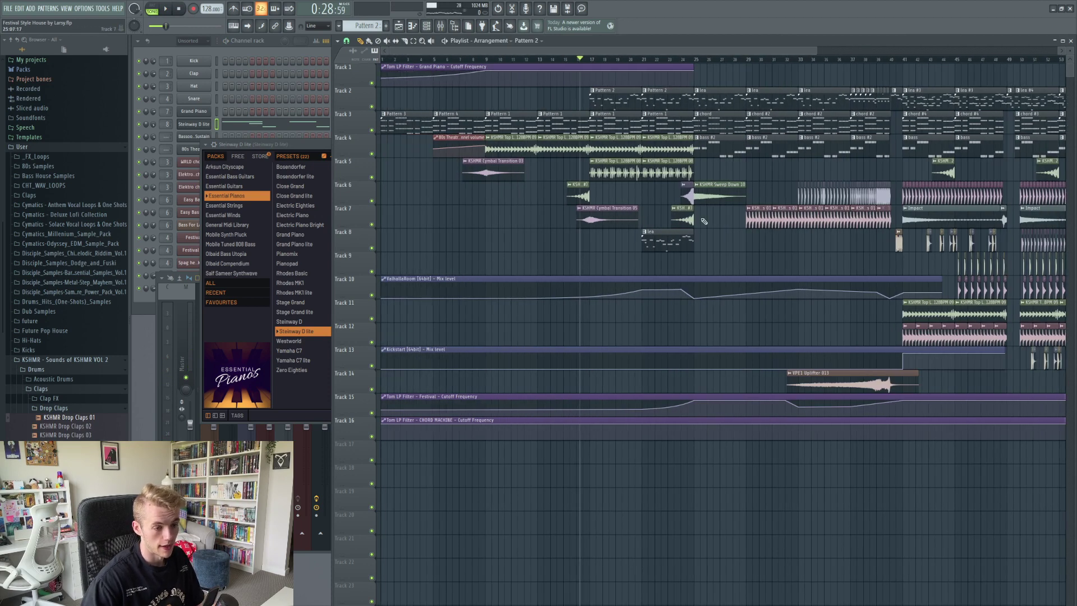
scroll(704, 221, up, 4)
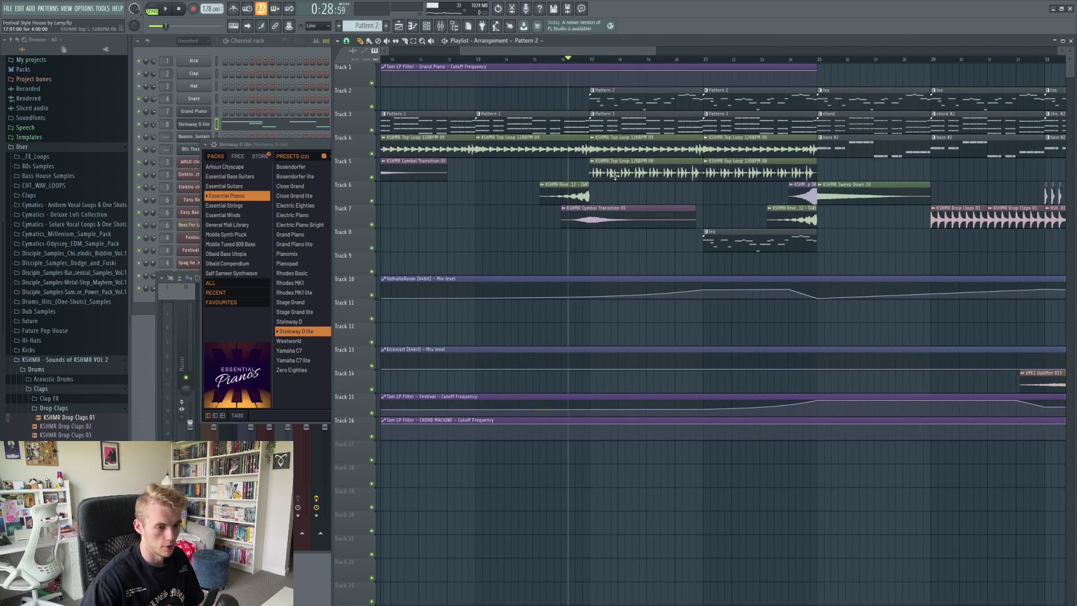
key(space)
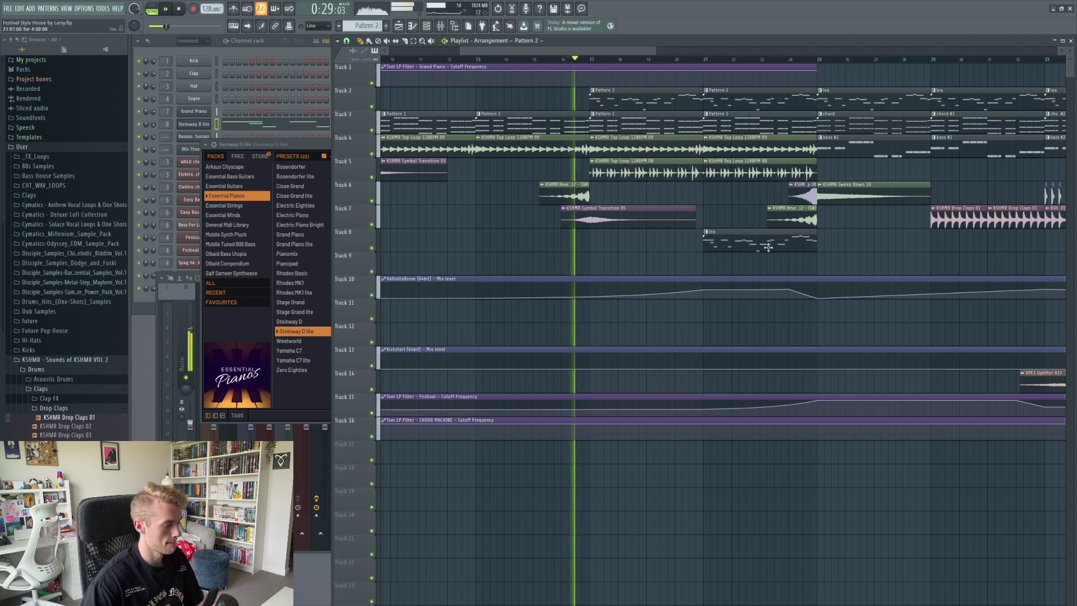
drag(560, 52, 577, 52)
key(space)
Run the macro that switches smart disable for all plugins
click(102, 8)
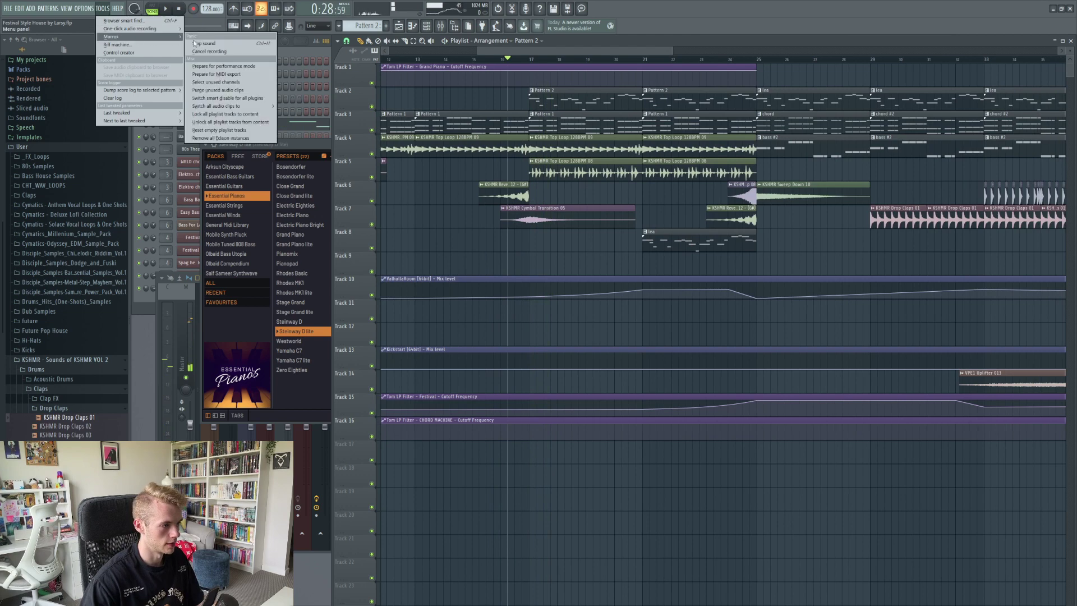
click(241, 102)
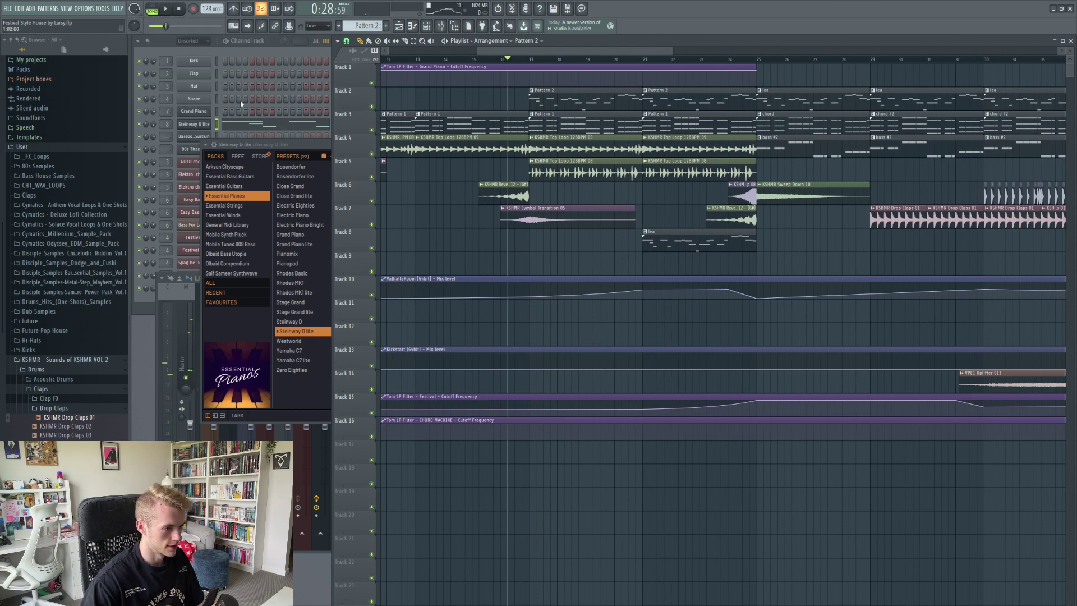
Inspect the KSHMR Reverse Vocal 12 clip before bar 17 on Track 6 and play the arrangement from just after bar 16
double_click(517, 193)
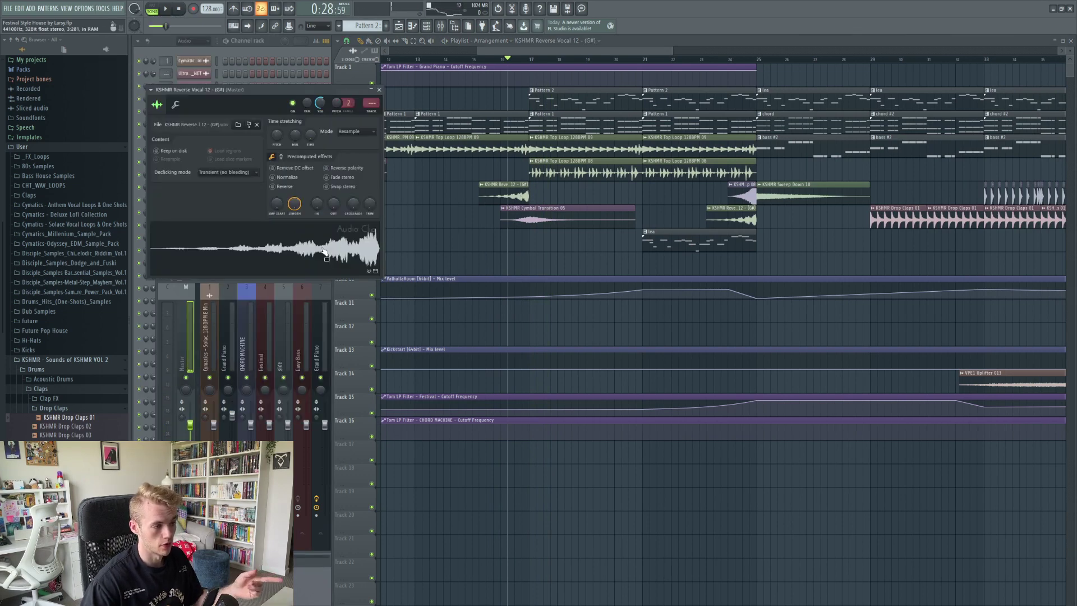
click(378, 89)
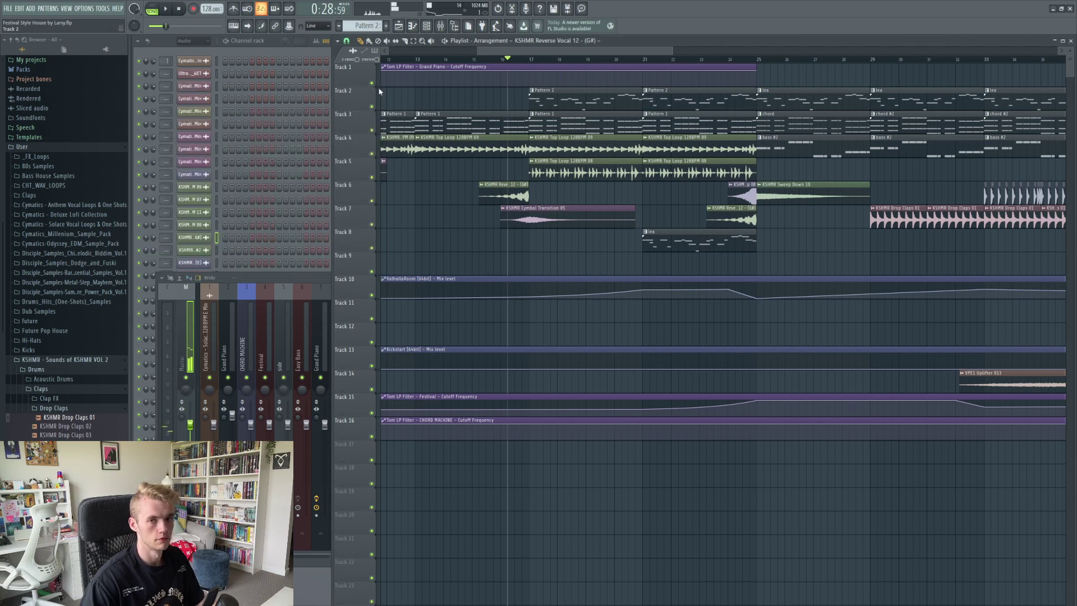
key(space)
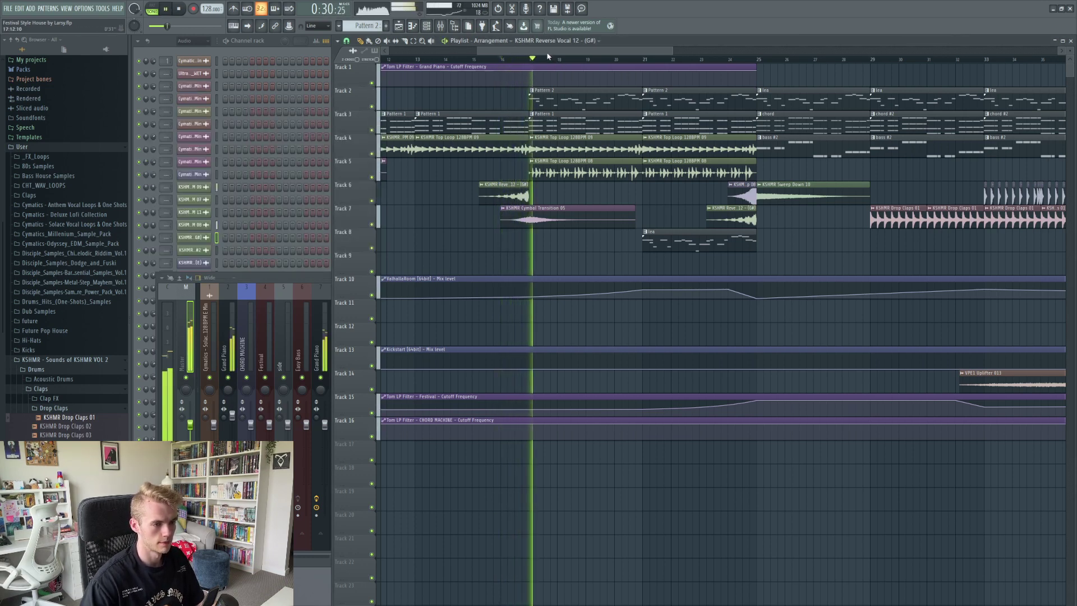
drag(549, 51, 580, 52)
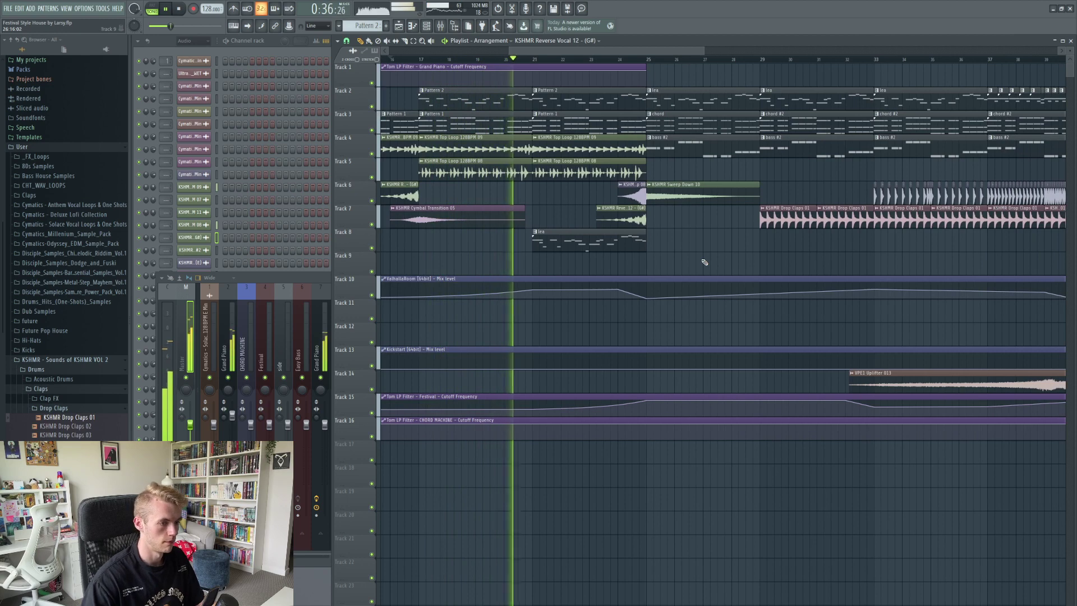
Stop playback, place the playhead at bar 21 and inspect the Festival cutoff frequency automation on Track 15 there
click(167, 10)
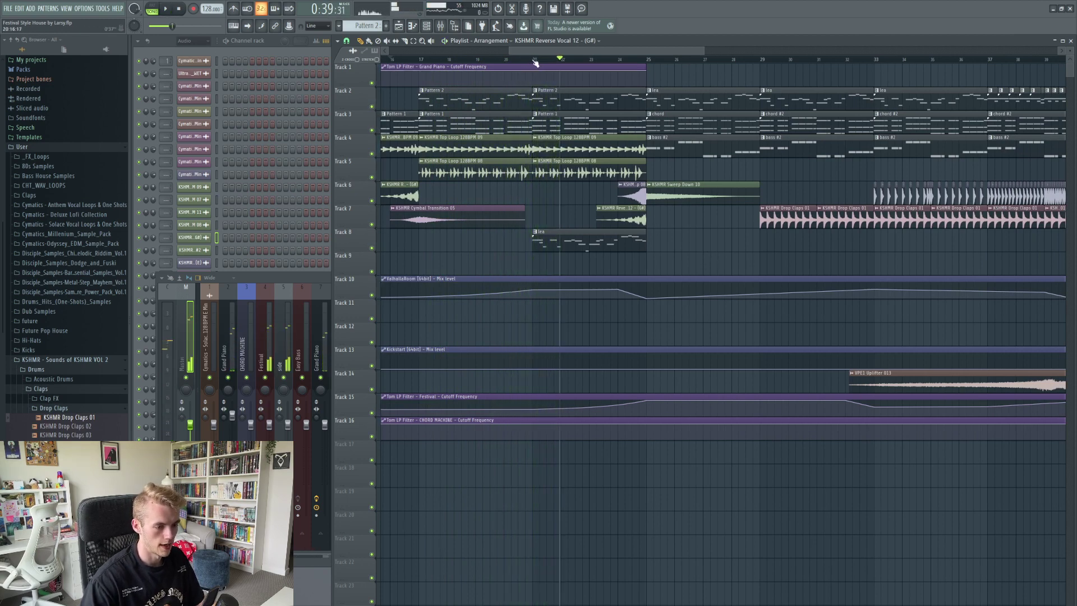
click(533, 60)
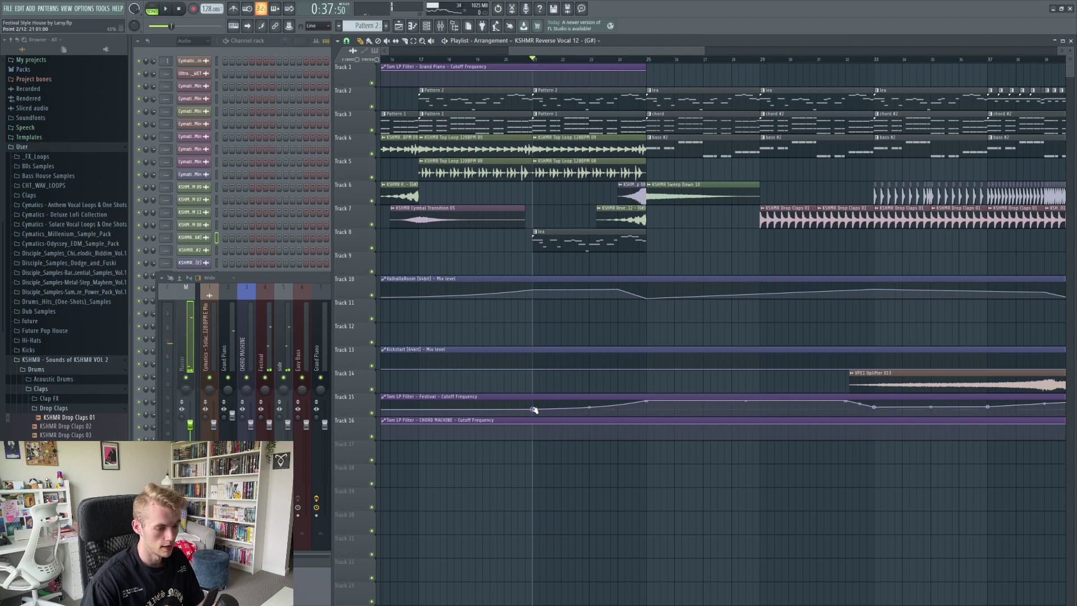
drag(533, 410, 533, 411)
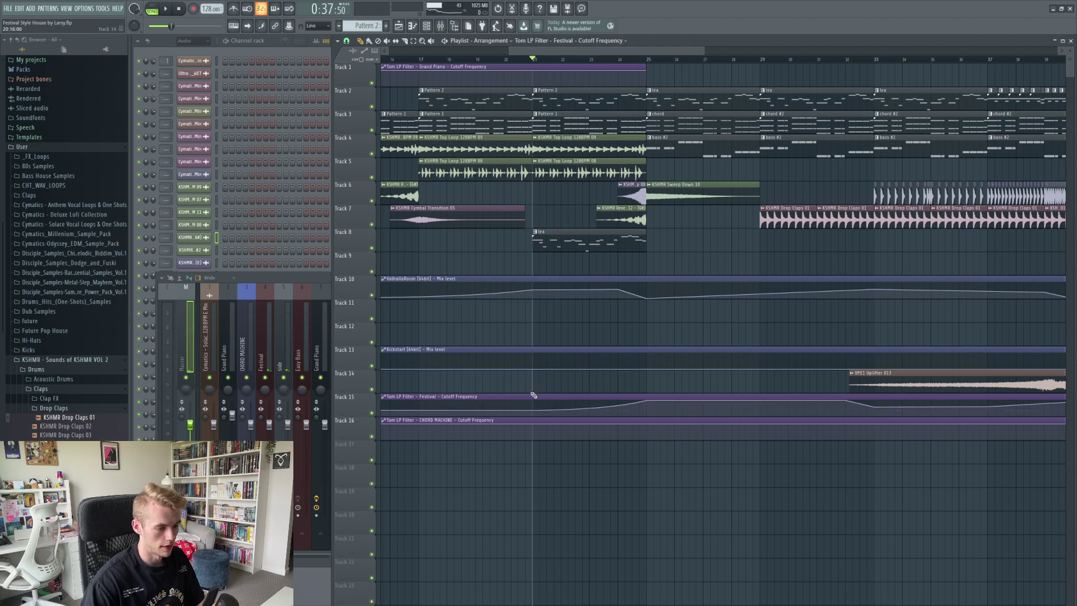
Play the pattern used at bar 21 on Track 8 with its Festival notes open in the piano roll, then stop and close it
click(550, 245)
scroll(662, 273, down, 2)
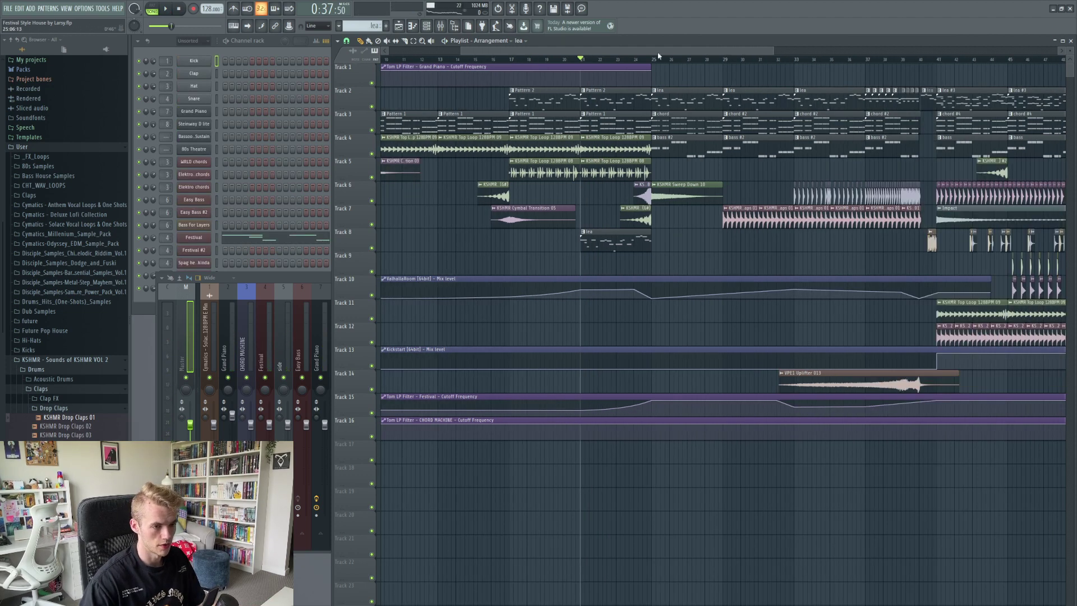
click(670, 59)
click(152, 8)
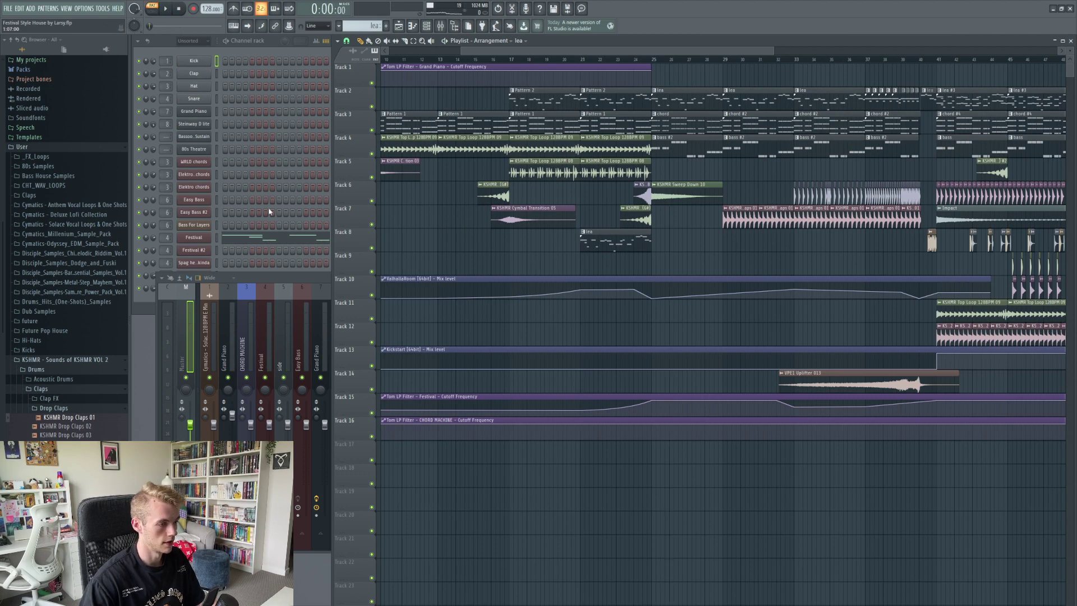
click(261, 240)
click(165, 8)
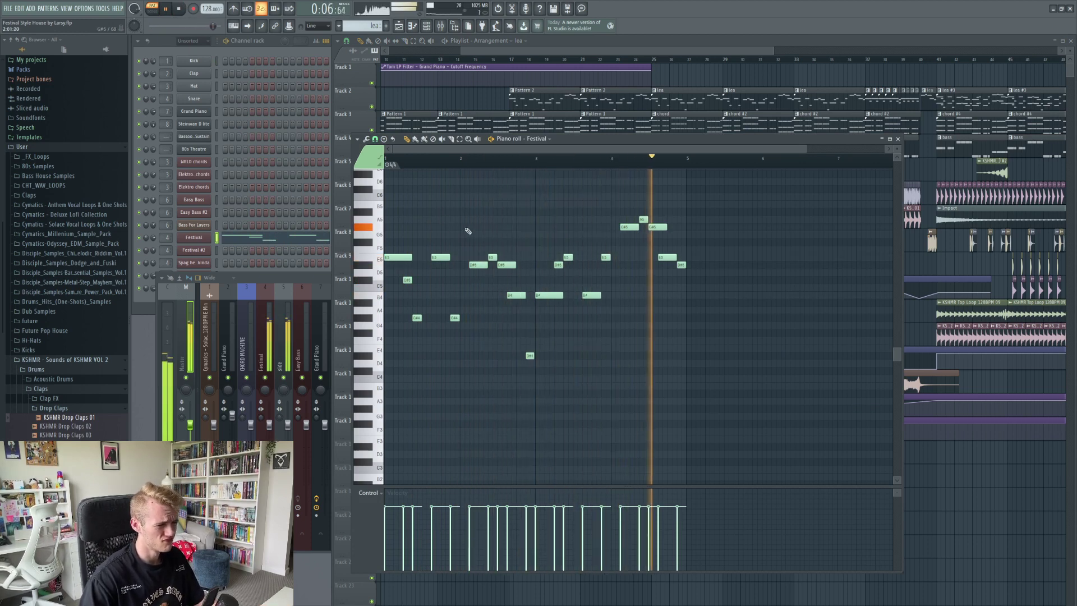
click(179, 8)
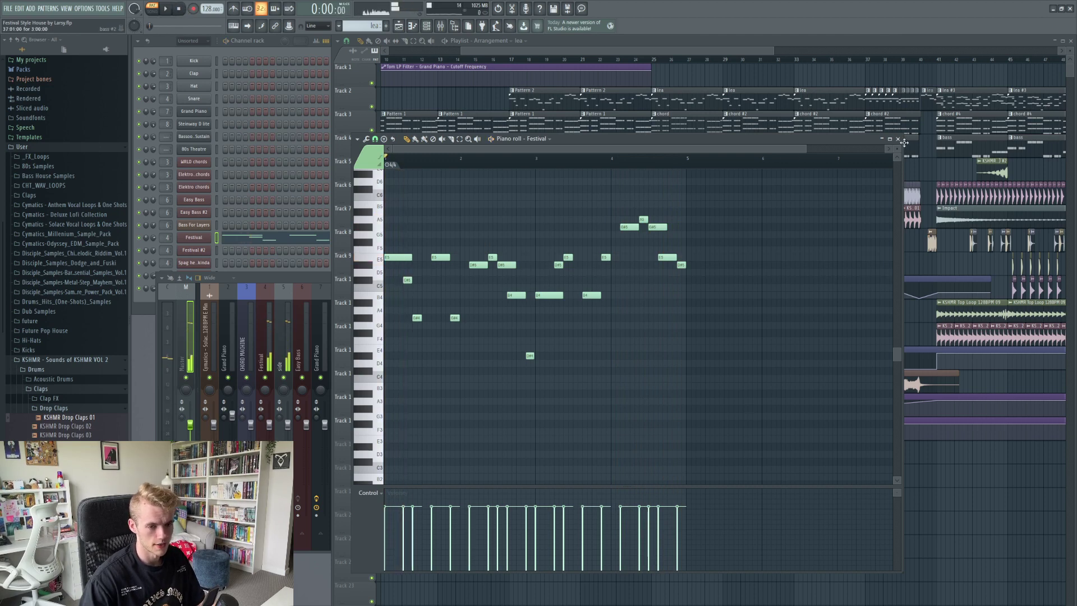
key(F7)
Rename the current pattern to "lead"
click(371, 27)
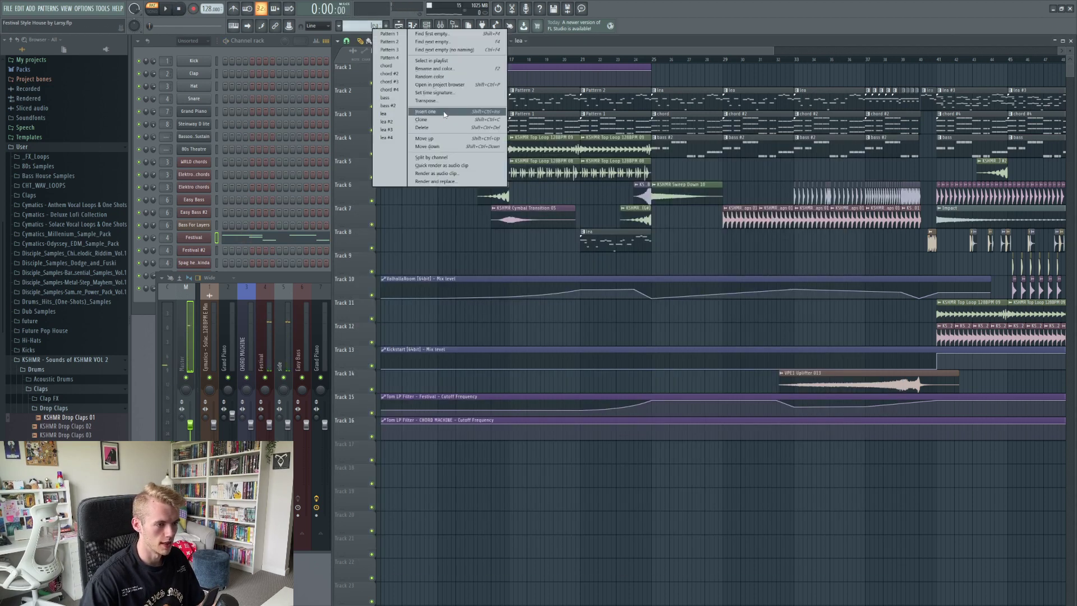
click(434, 68)
text(lead)
key(Return)
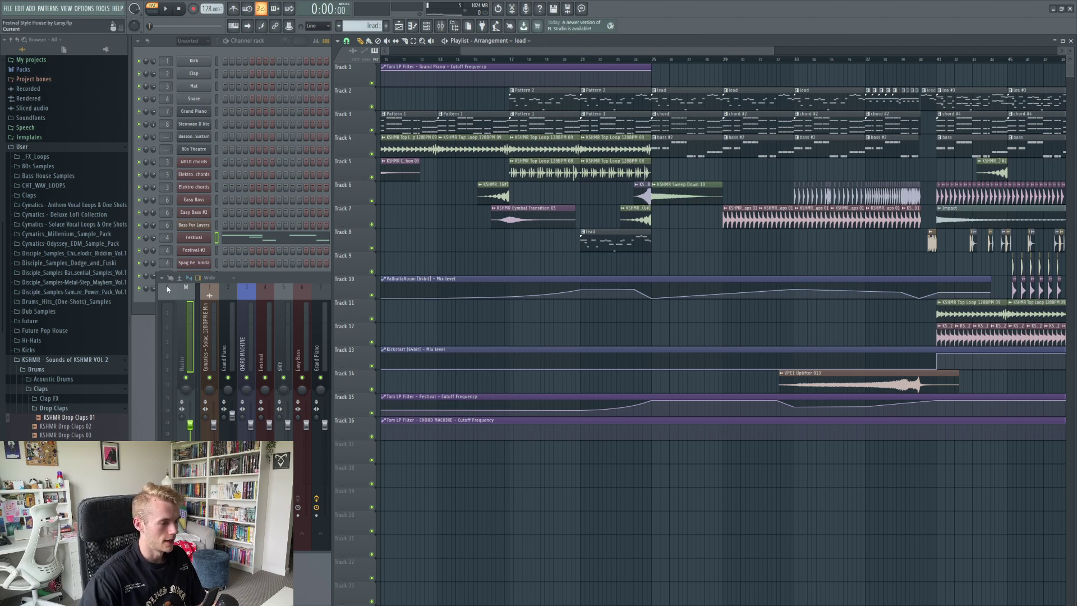
Select the Festival mixer track, view its ValhallaRoom_x64 reverb settings and close the plugin
click(248, 296)
click(265, 340)
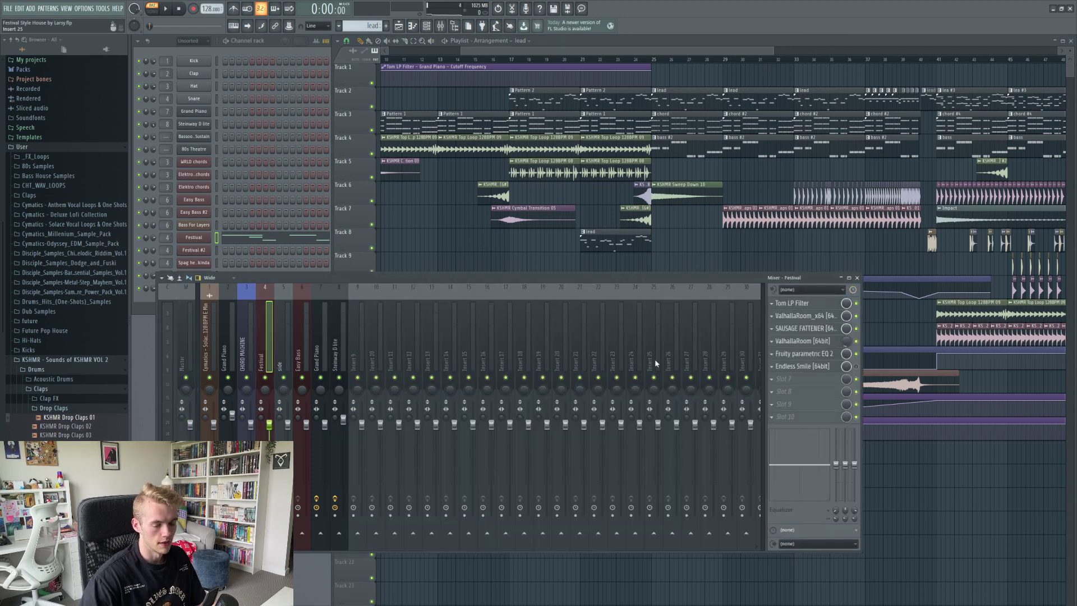
click(808, 316)
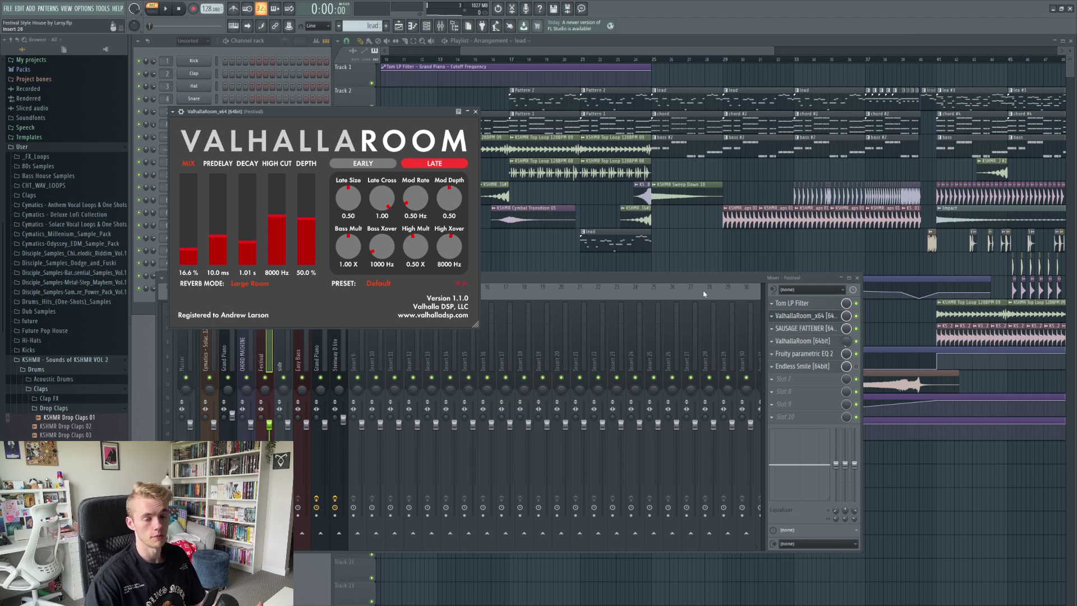
click(475, 111)
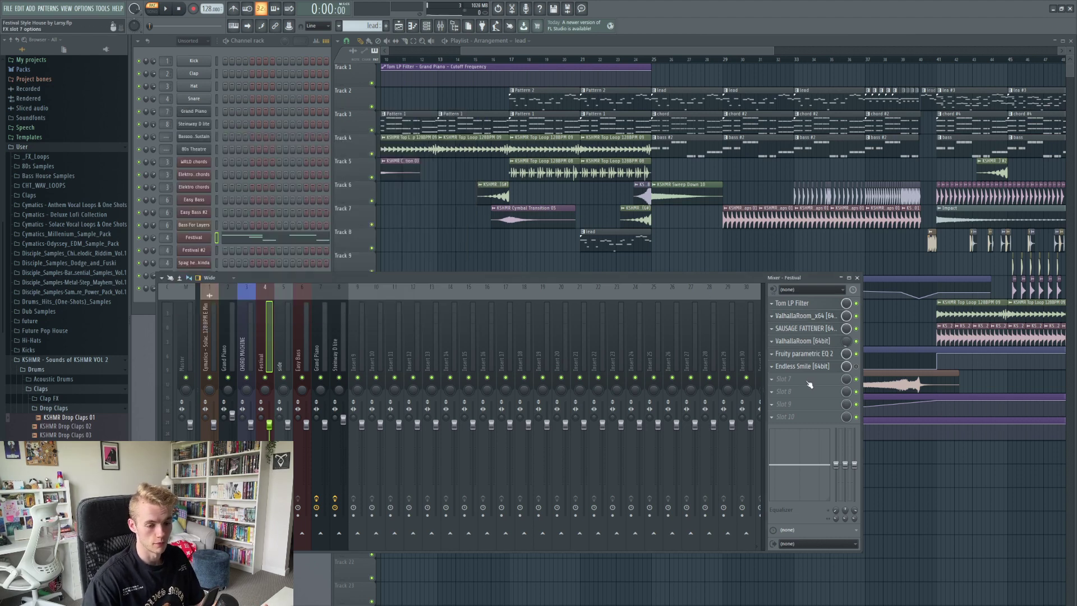
View the Sausage Fattener and the second ValhallaRoom reverb on the Festival mixer track, closing each plugin
click(812, 329)
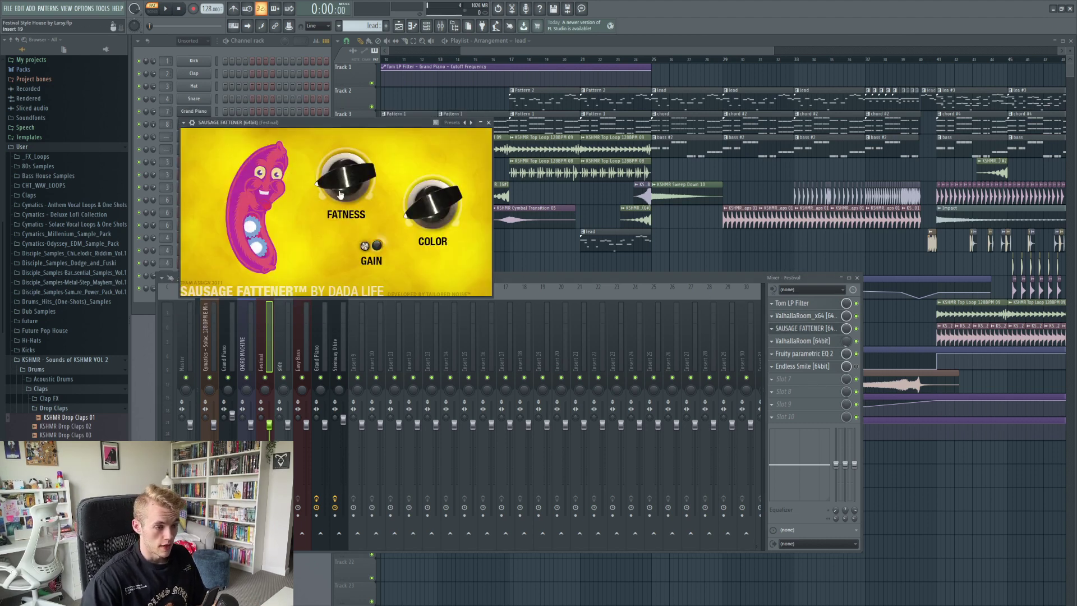
click(487, 123)
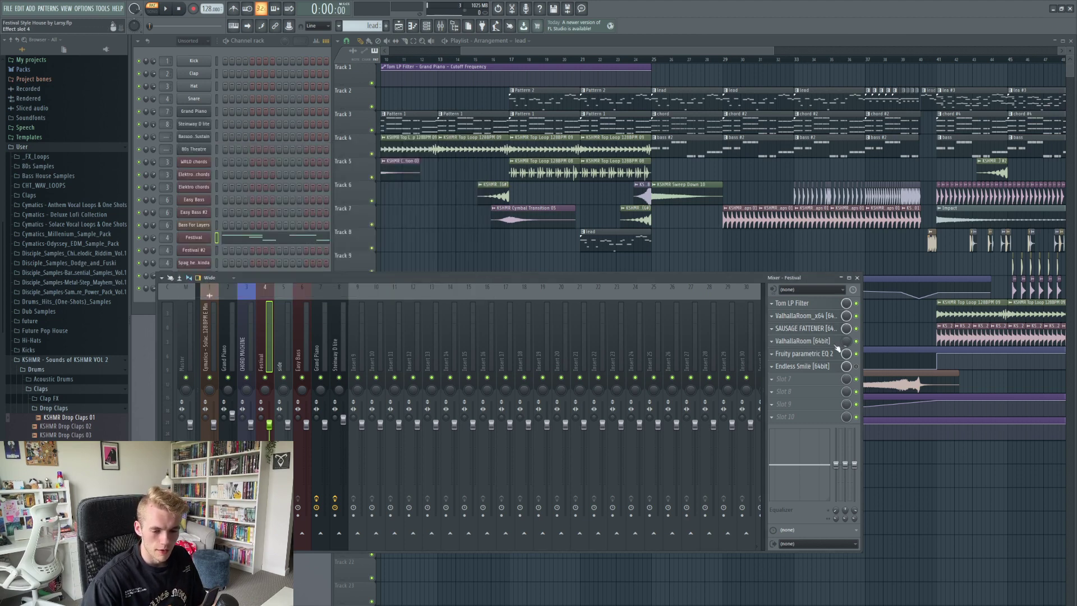
click(802, 341)
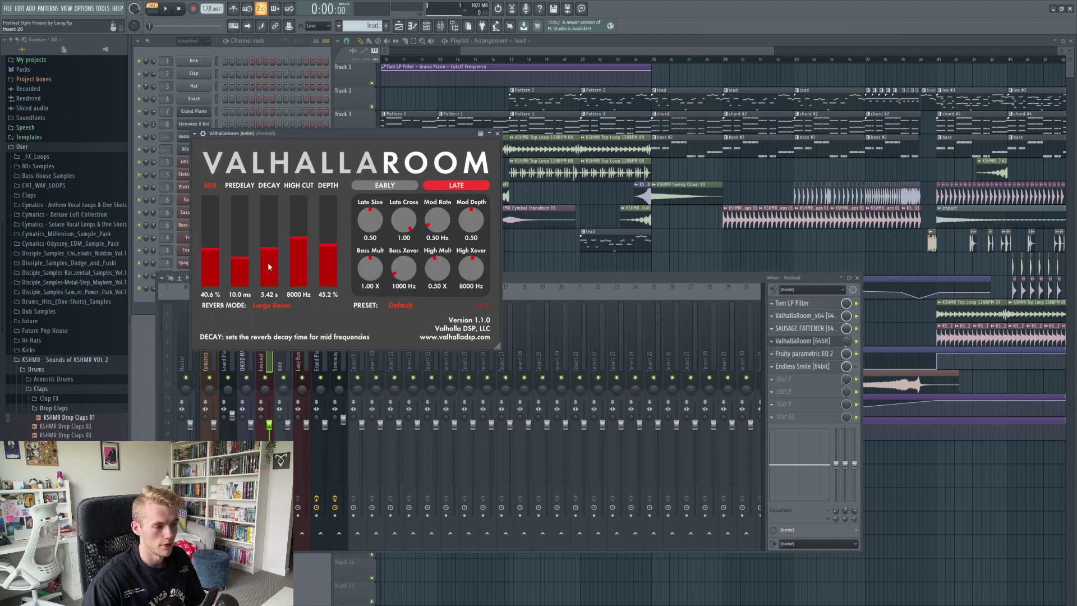
click(497, 133)
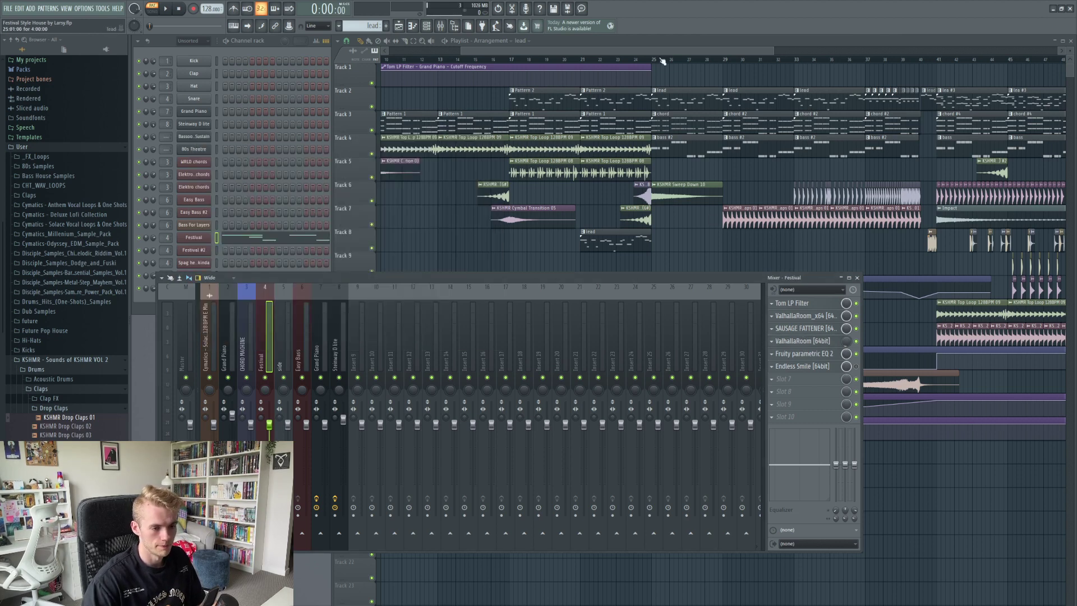
Examine the ValhallaRoom mix level automation on Track 10 between bars 21 and 25 of the arrangement
click(628, 54)
scroll(601, 410, up, 2)
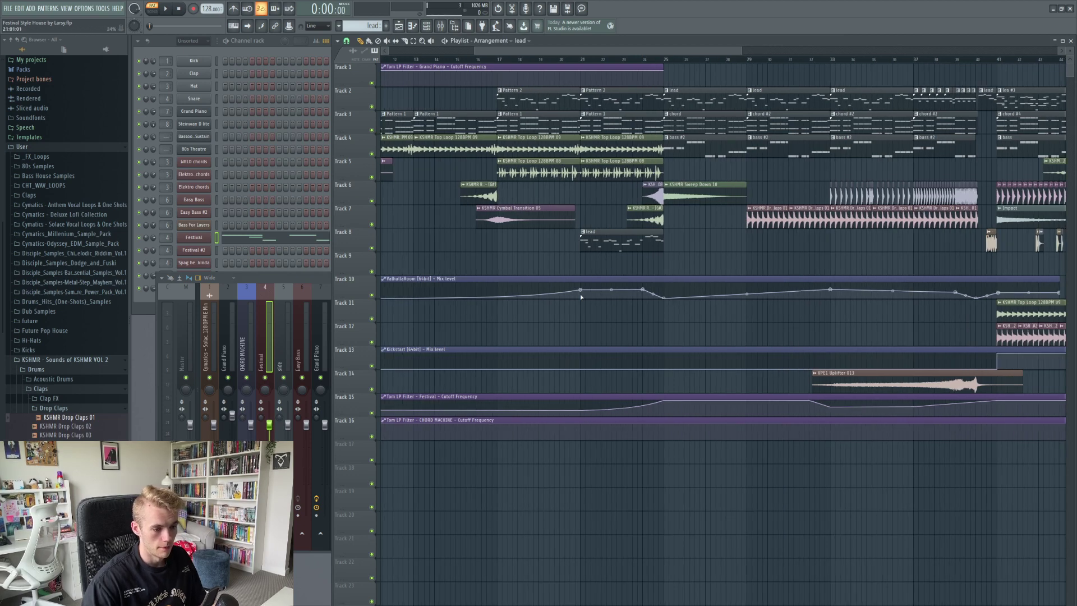
scroll(618, 304, down, 1)
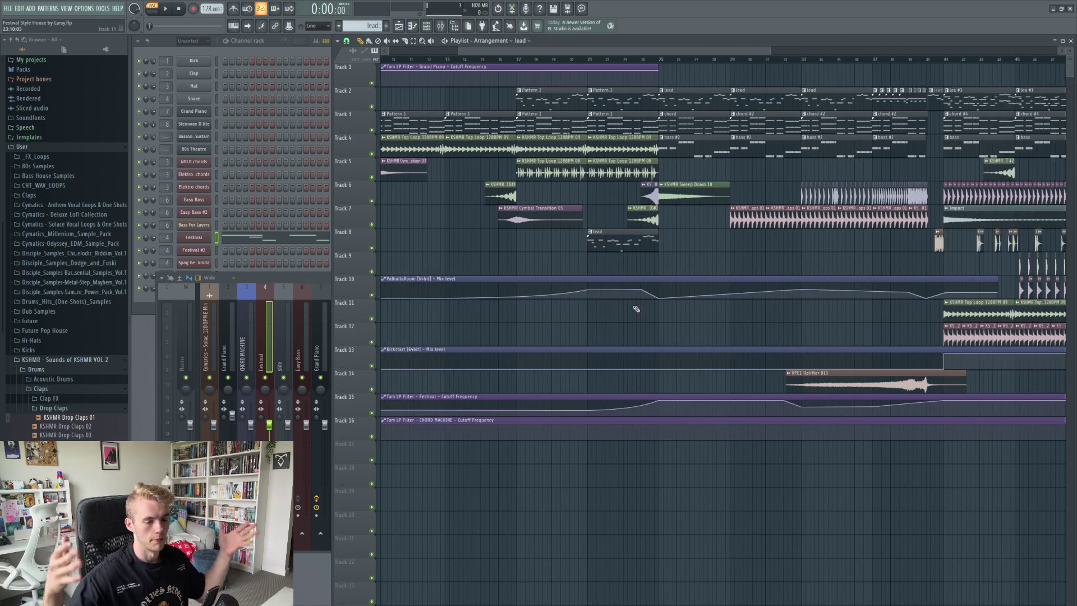
View the Fruity parametric EQ 2 curve on the Festival mixer track, close it and return to the arrangement
click(264, 322)
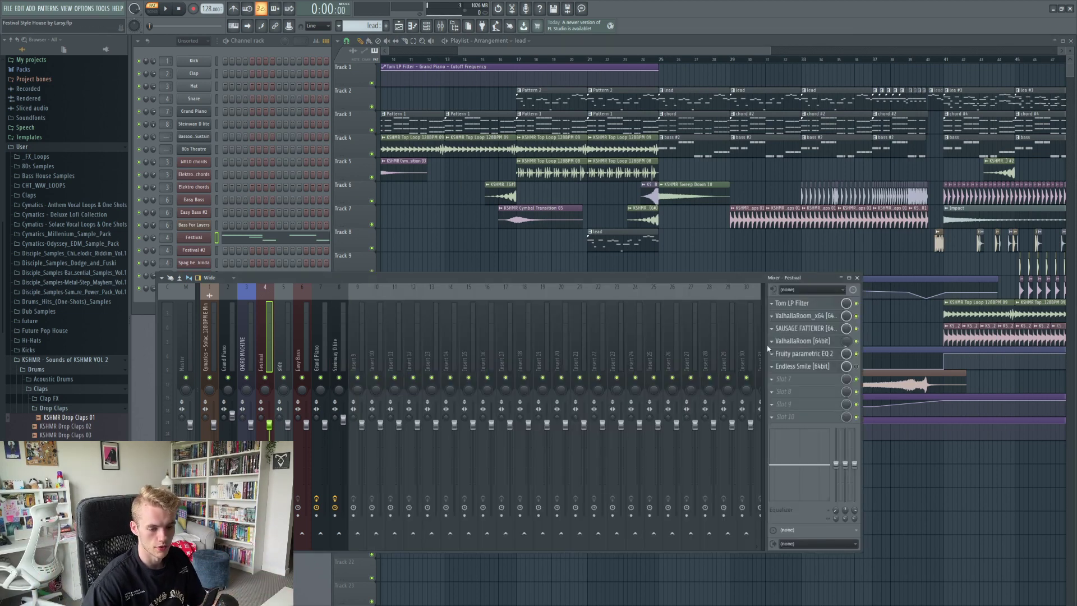
click(803, 356)
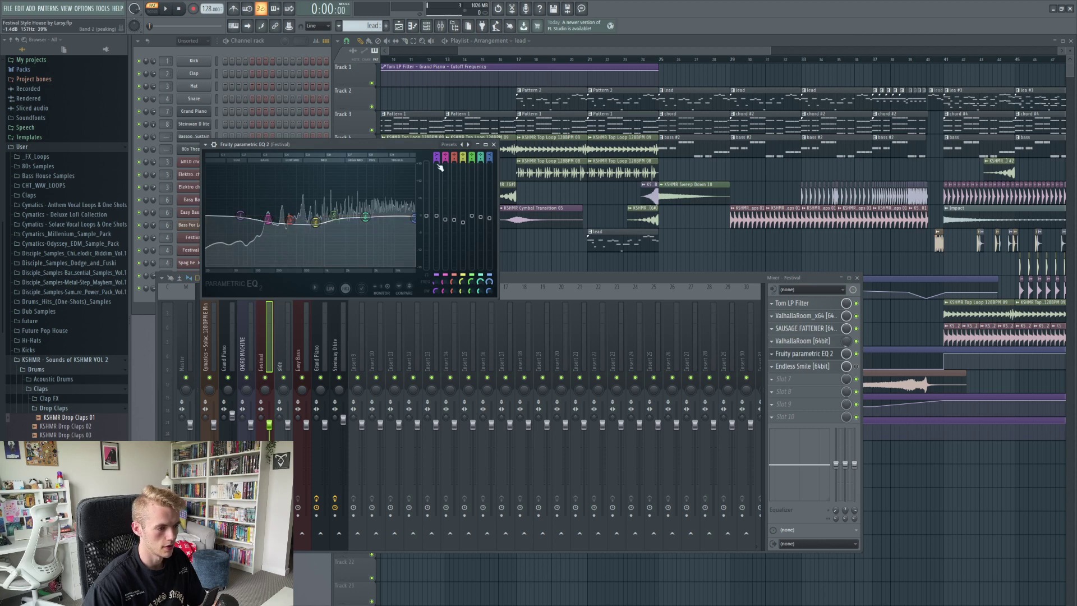
drag(392, 149, 399, 151)
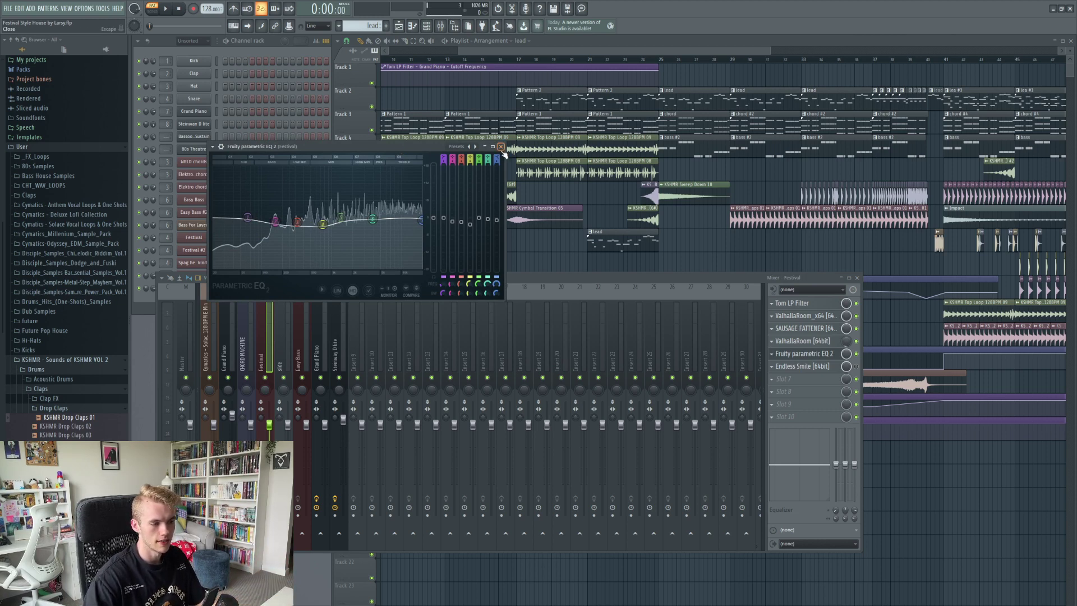
click(501, 147)
click(595, 144)
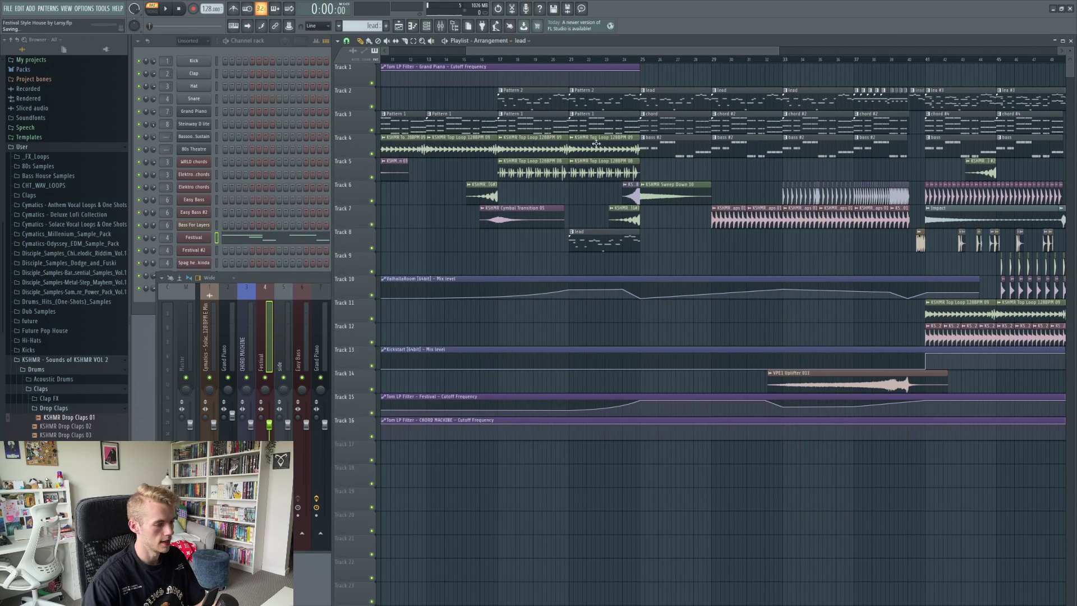
Delete the Endless Smile effect from the Festival mixer track
click(245, 295)
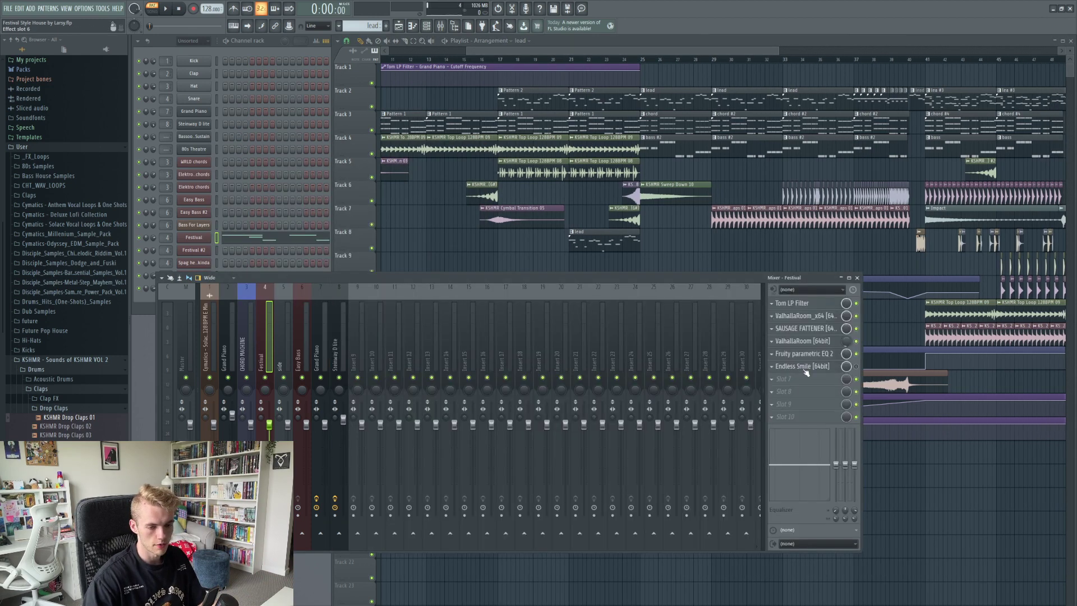
click(782, 368)
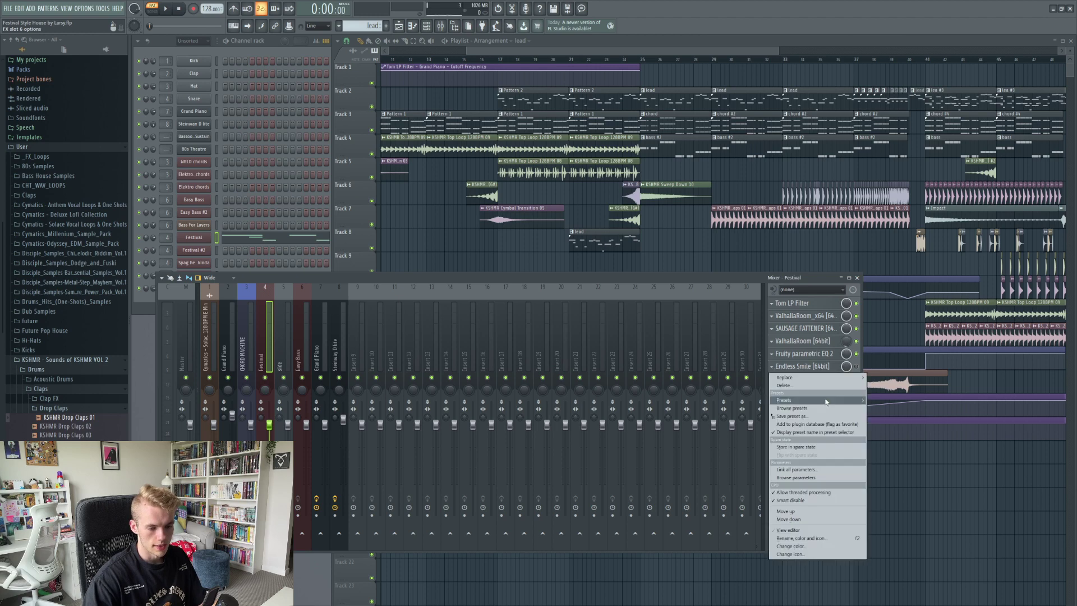
click(820, 389)
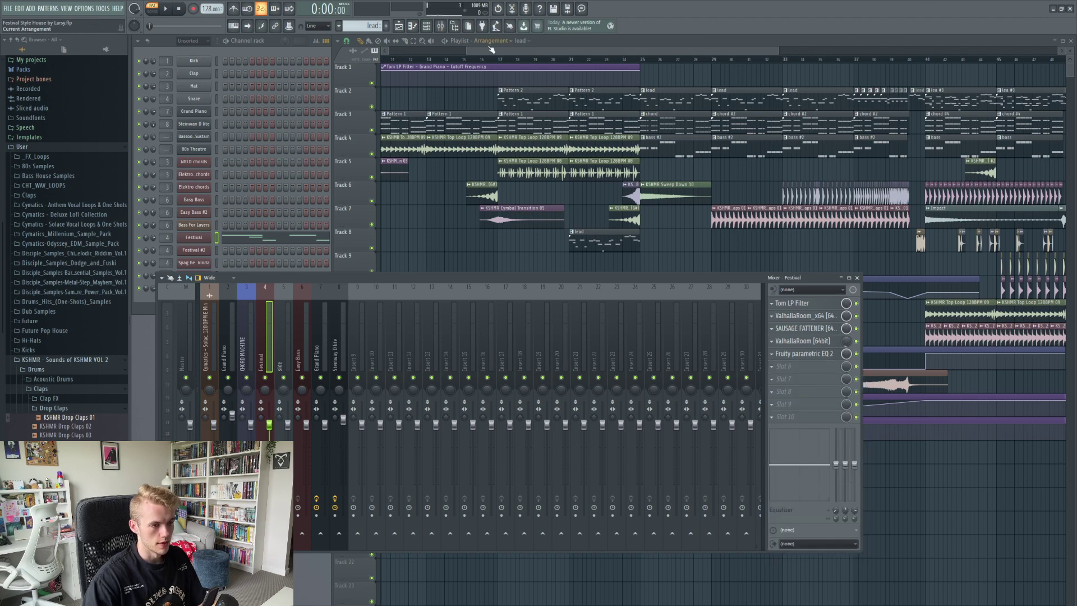
click(491, 50)
Place the playhead in bar 27 and examine the KSHMR Tight Snare 23 and Drop Claps 01 clips in the build-up
click(683, 59)
scroll(750, 172, up, 2)
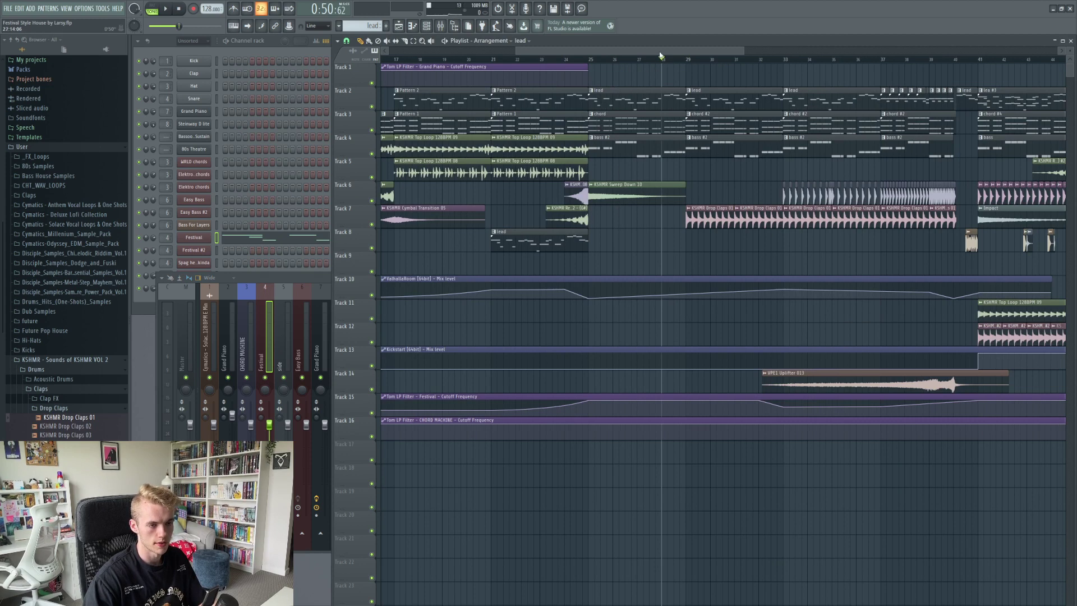
drag(660, 51, 688, 52)
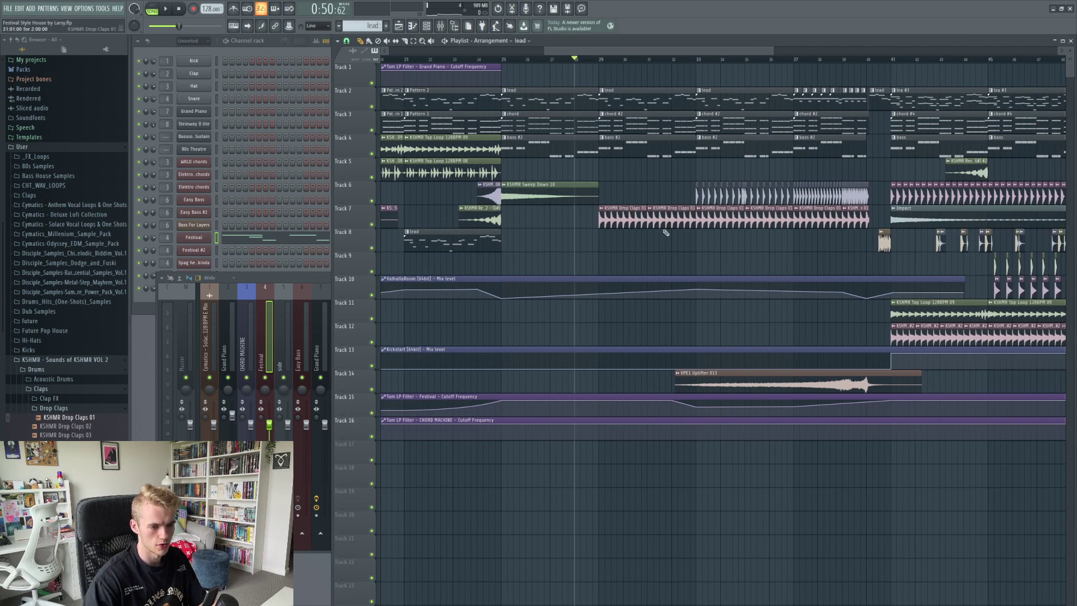
scroll(666, 232, up, 6)
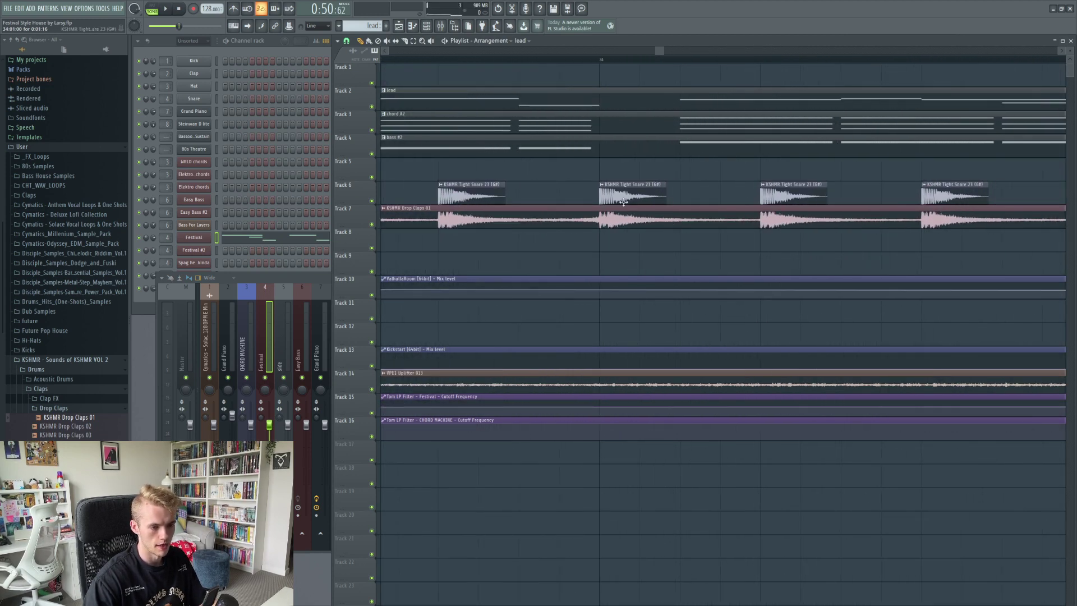
scroll(623, 202, down, 5)
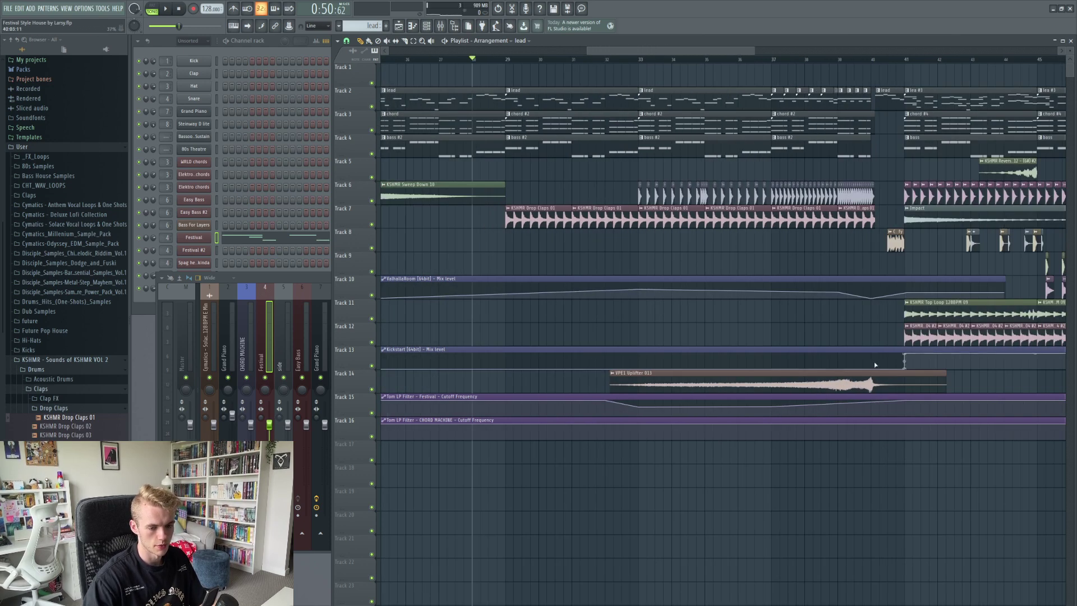
scroll(768, 303, down, 2)
Place the playhead late in bar 23, ahead of the bar 25 lead section, and save the project
click(604, 61)
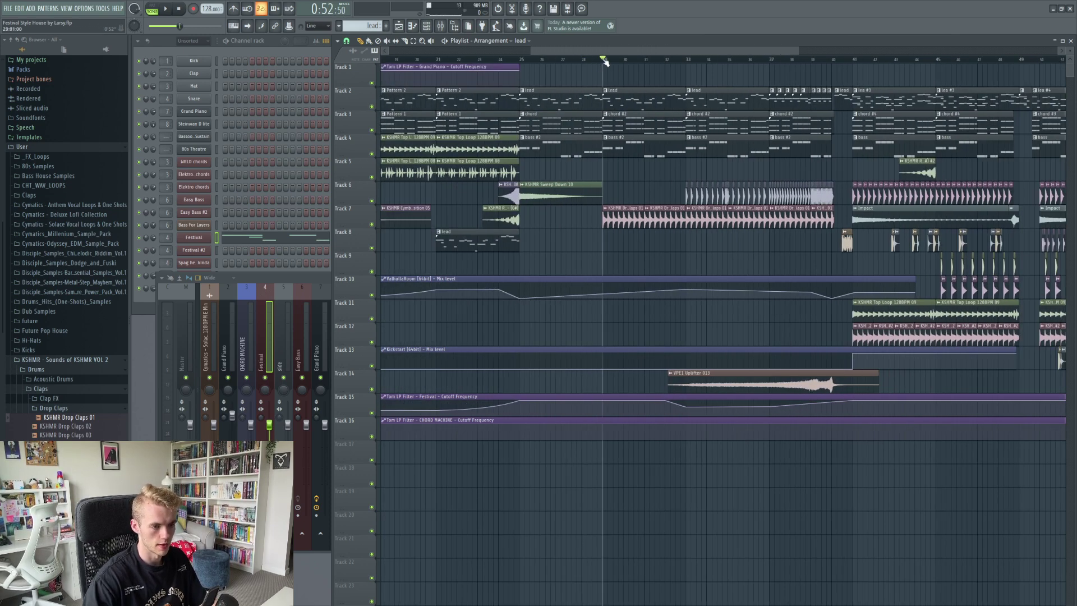
click(494, 59)
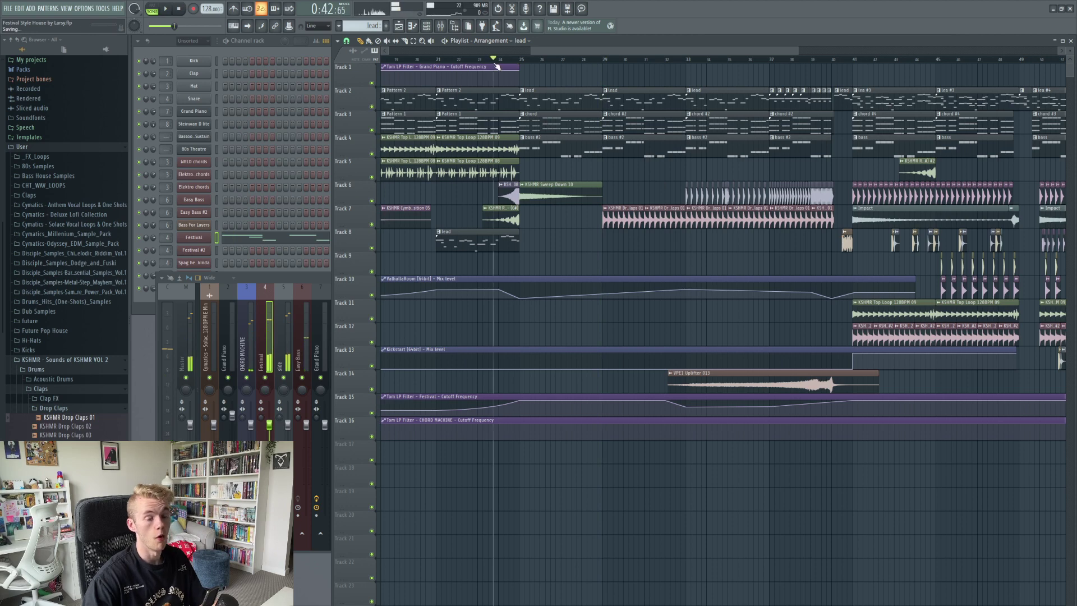
key(ctrl+s)
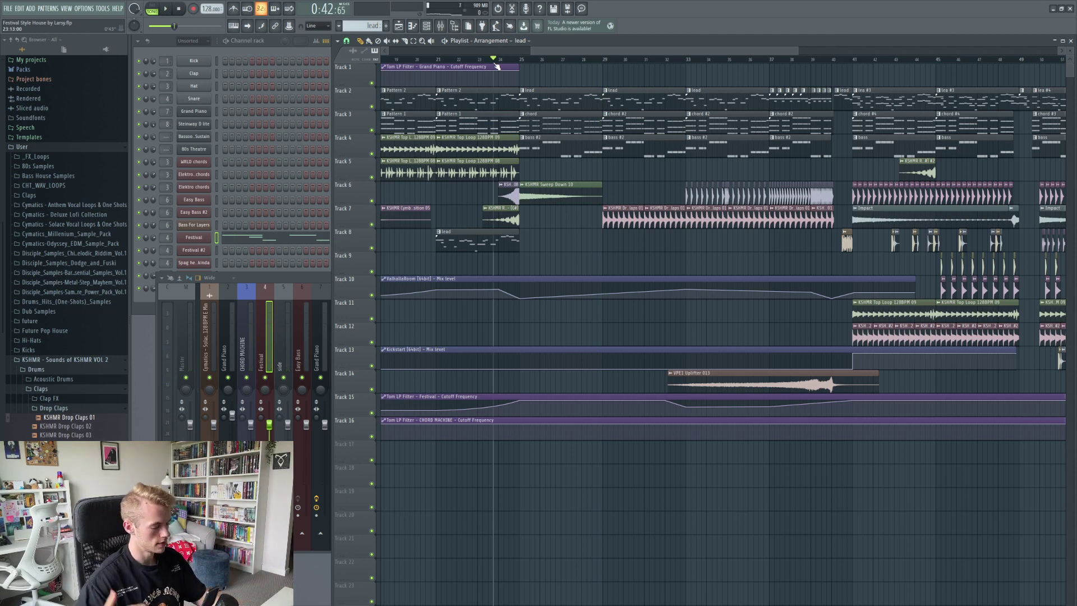
Play the arrangement from late in bar 23 into the bar 25 lead section, with the rest of the song in view
key(space)
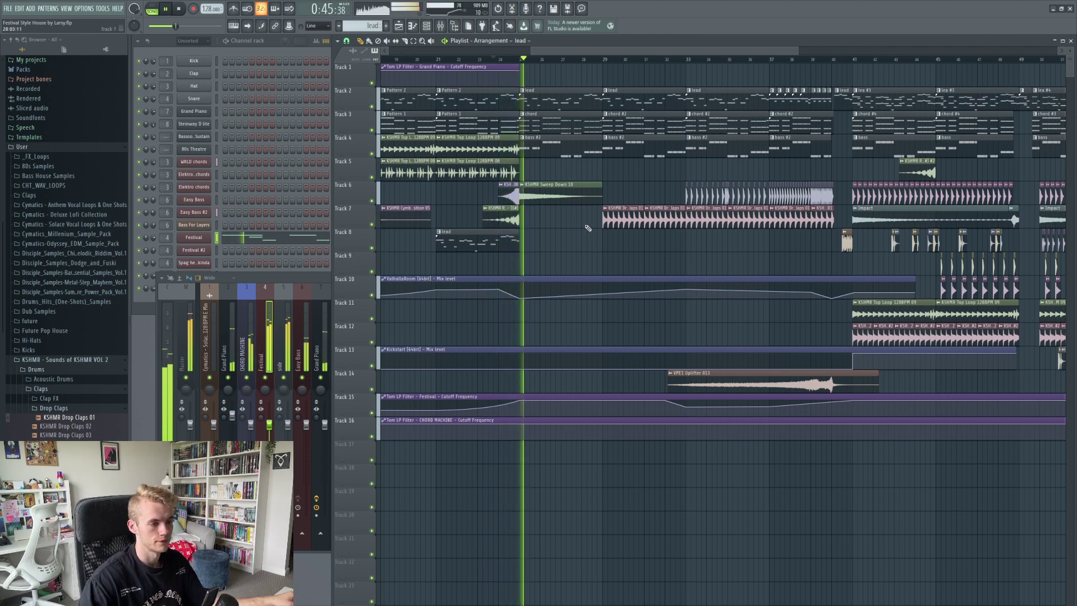
drag(611, 52, 624, 52)
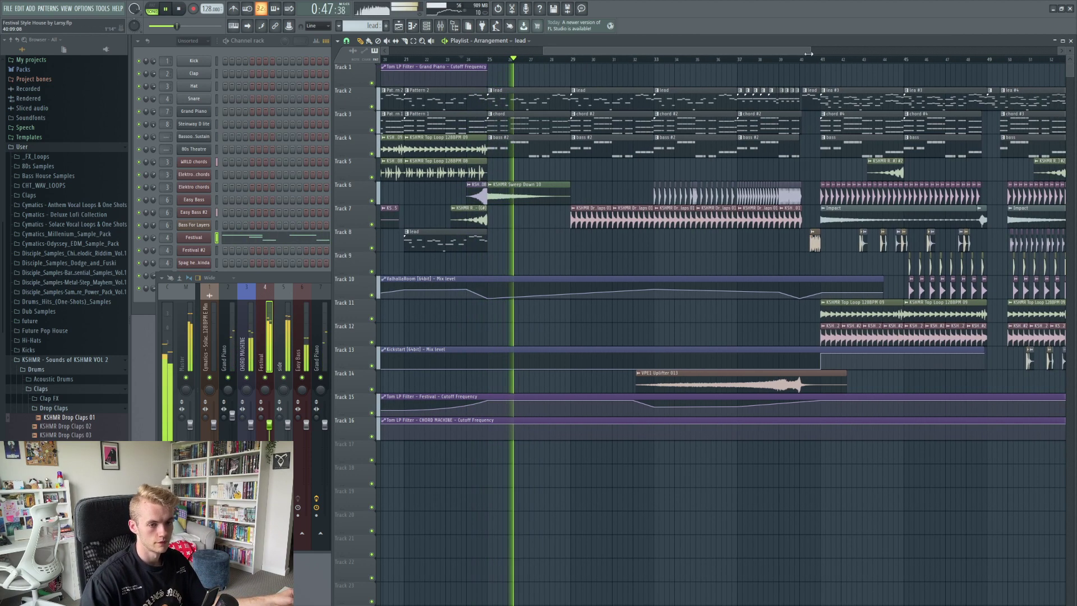
drag(812, 51, 930, 51)
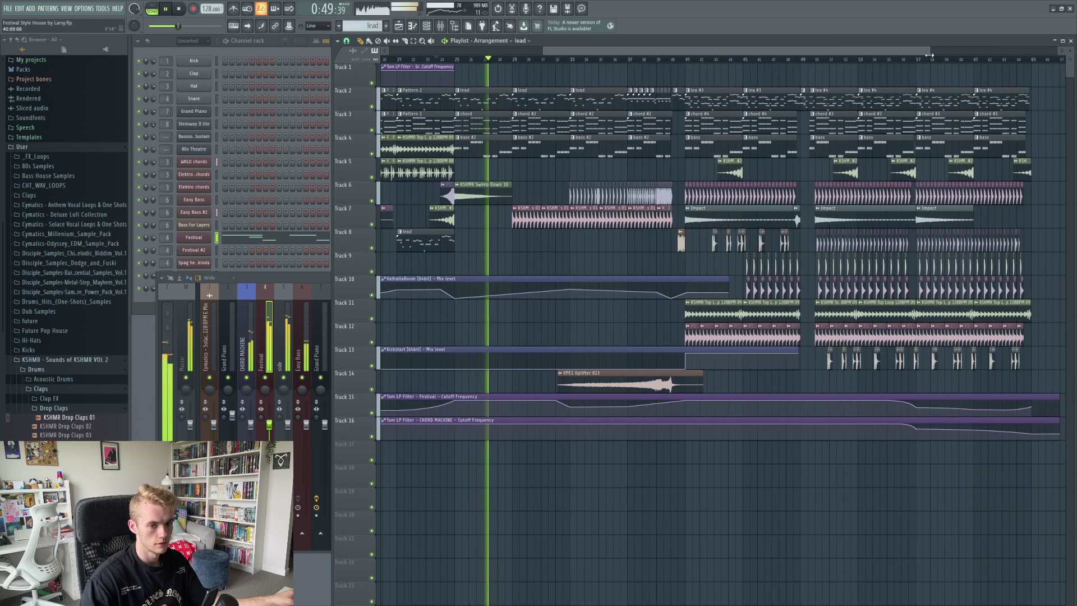
Continue playing the lead section into the bar 33 build-up with the coming drop in view, and stop playback
drag(667, 48, 677, 55)
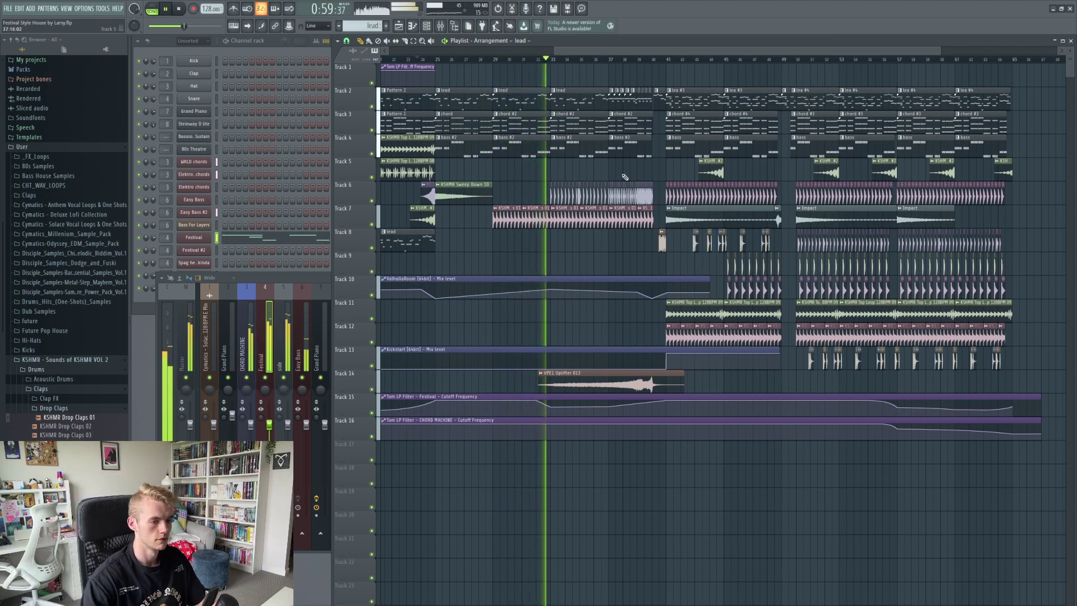
scroll(617, 168, up, 1)
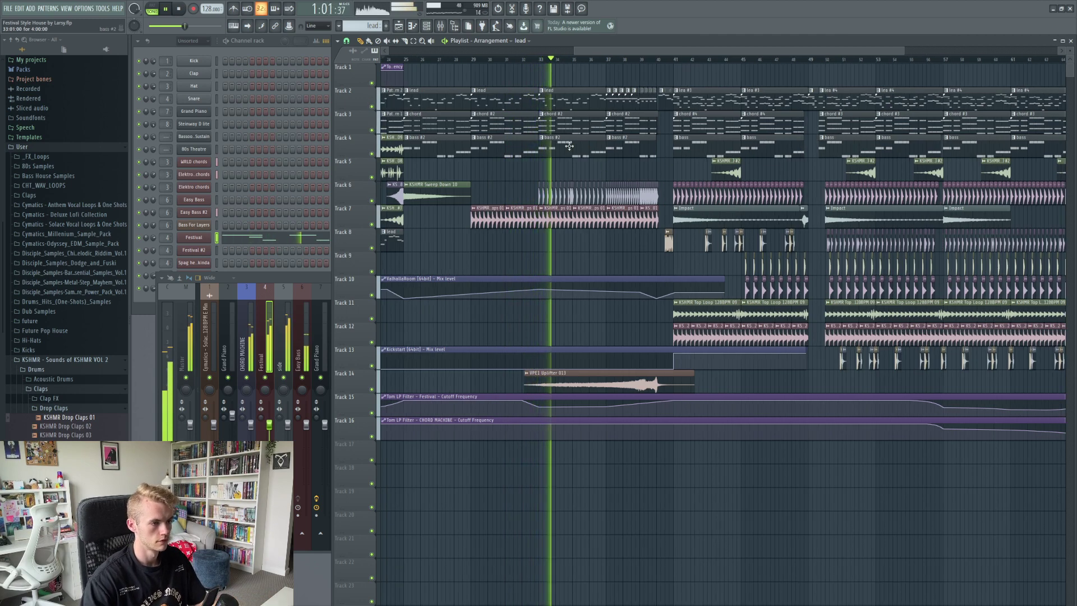
key(space)
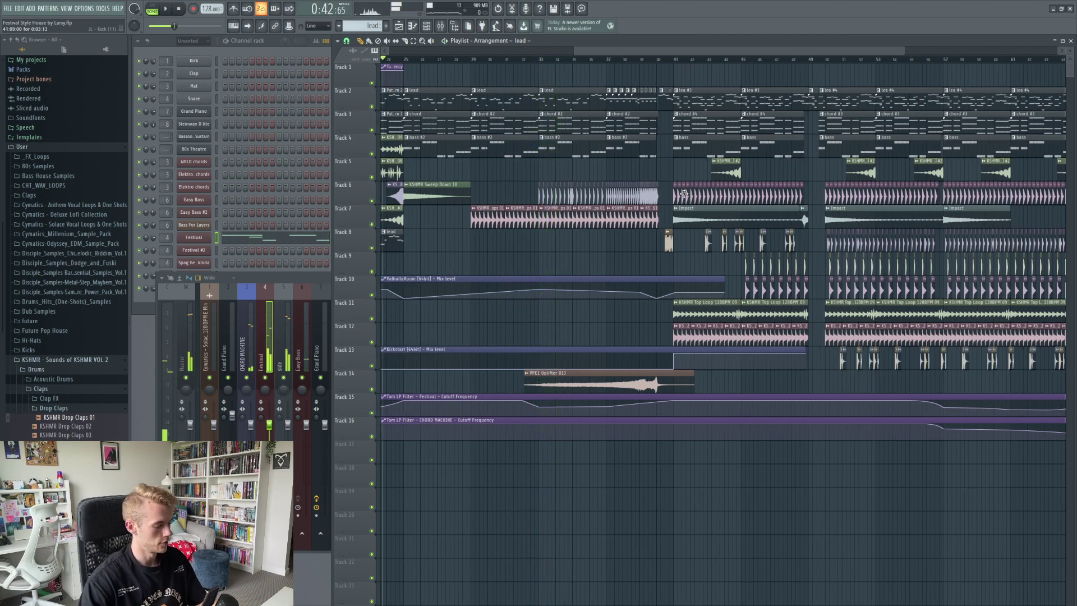
Place the playhead at bar 37 in the KSHMR Tight Snare 23 build-up and save the project
scroll(639, 168, up, 2)
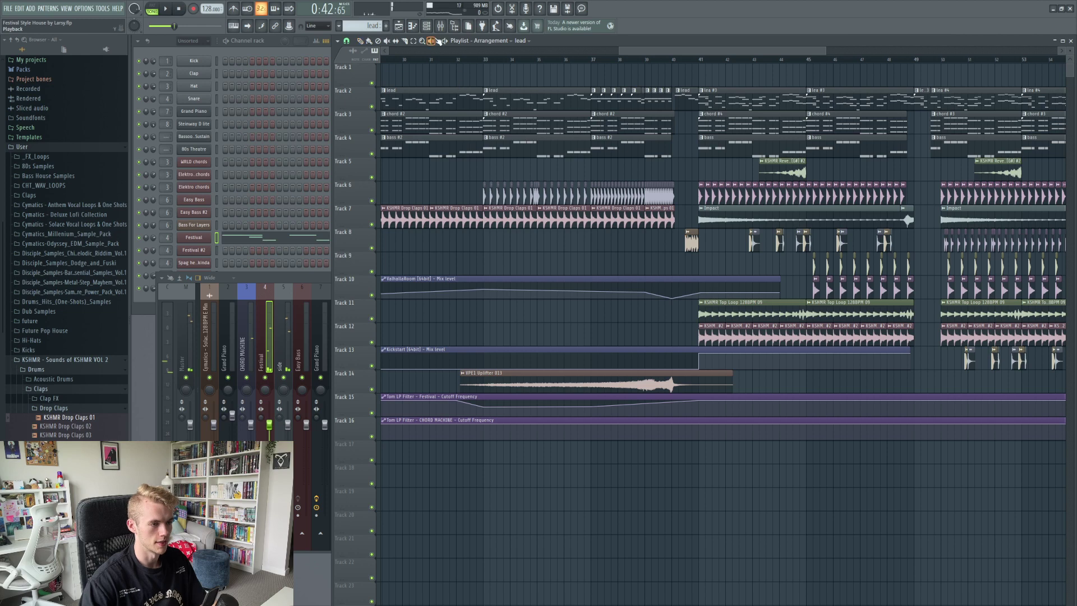
click(484, 191)
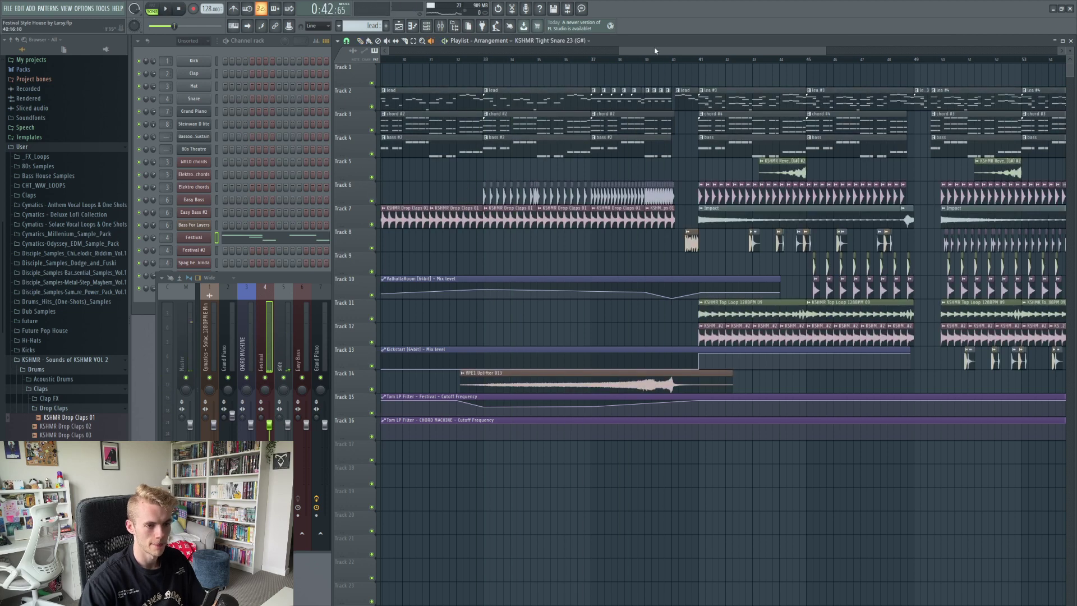
drag(654, 51, 704, 51)
drag(527, 63, 426, 59)
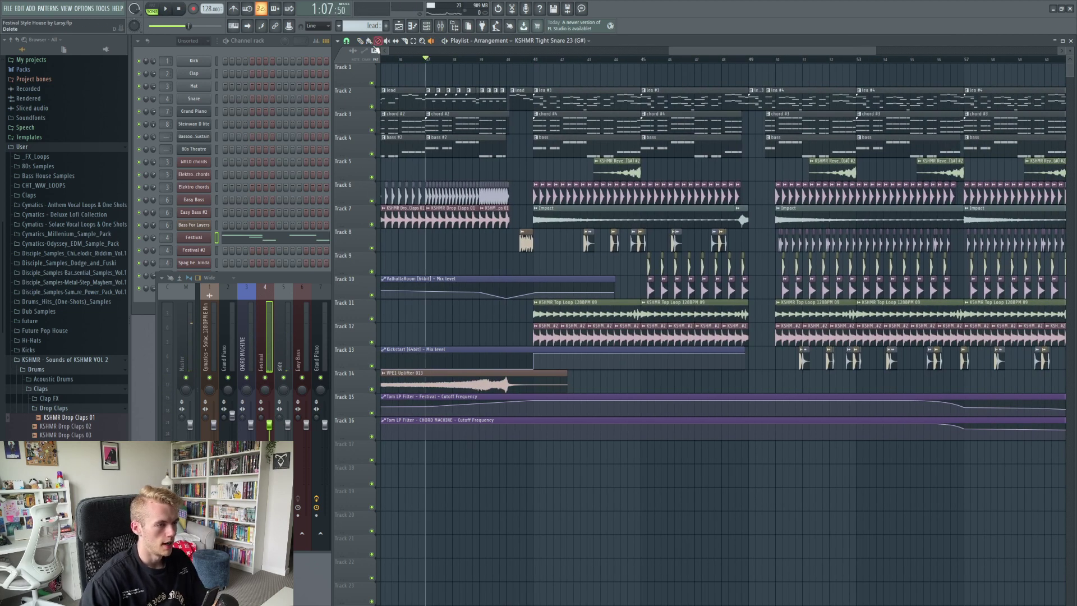
scroll(490, 118, up, 5)
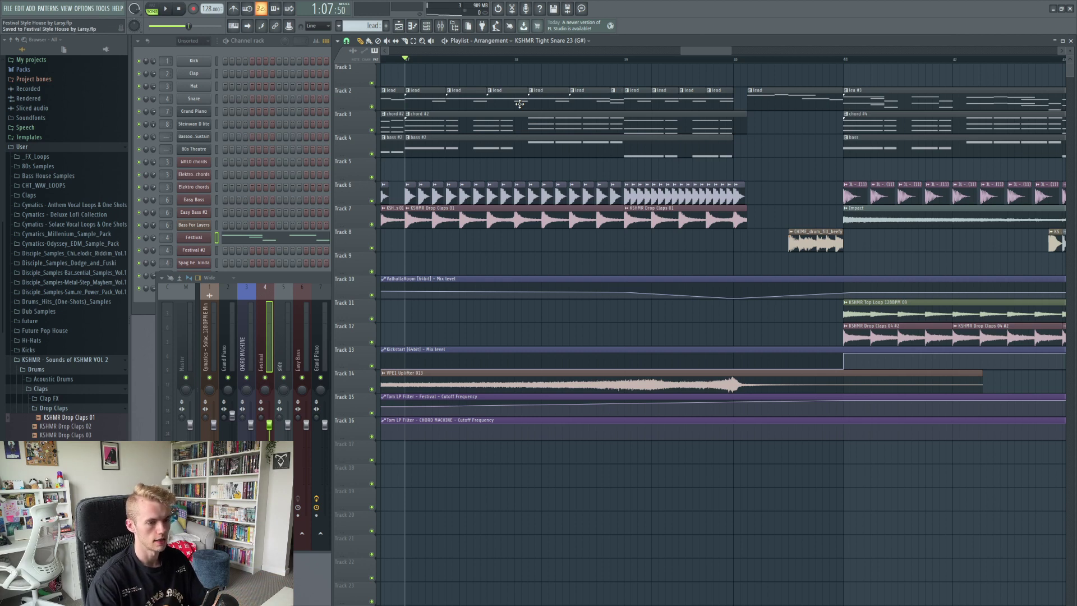
Play the arrangement from bar 37 through the end of the build-up into the bar 41 drop, and stop playback
key(space)
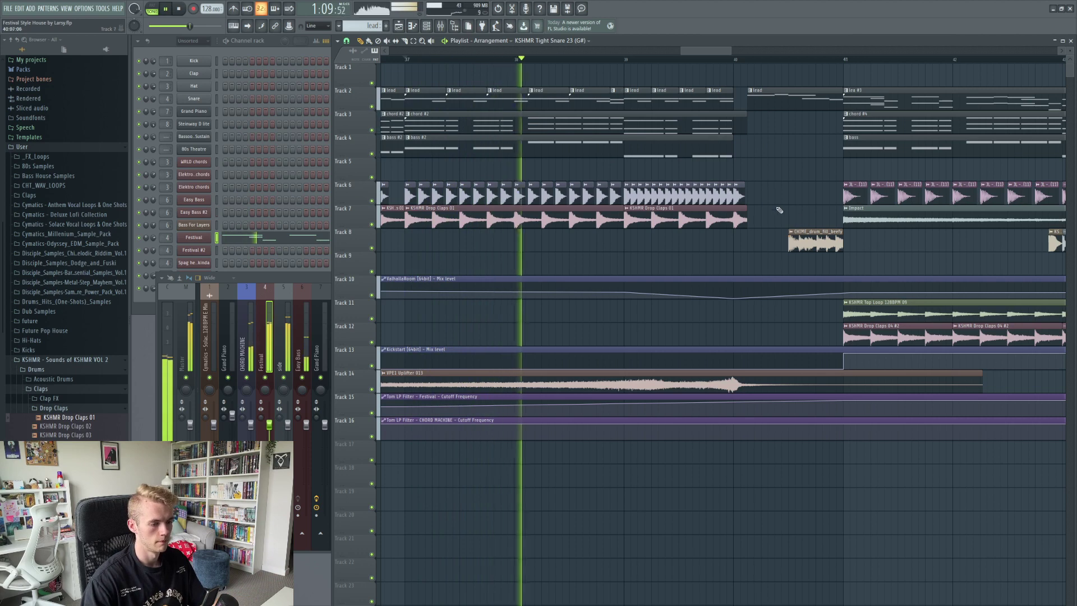
scroll(766, 168, down, 3)
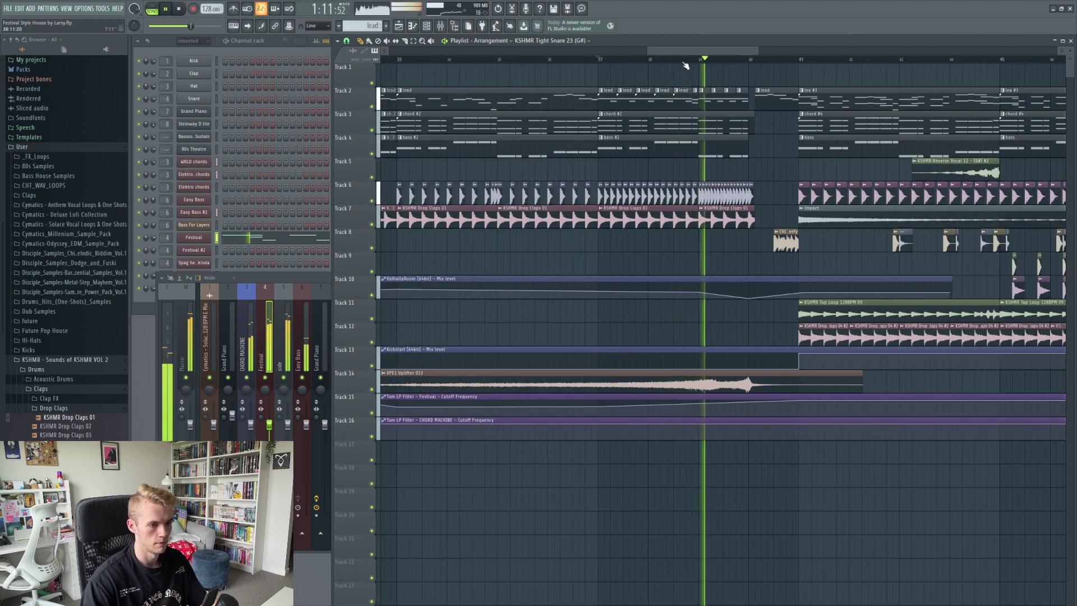
drag(679, 51, 703, 52)
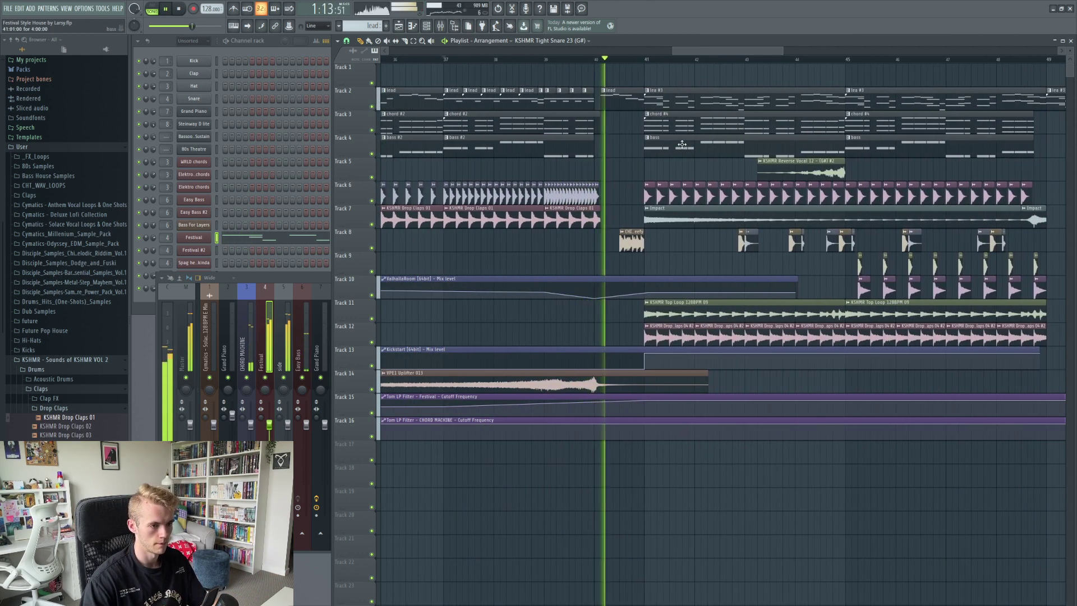
scroll(698, 245, down, 3)
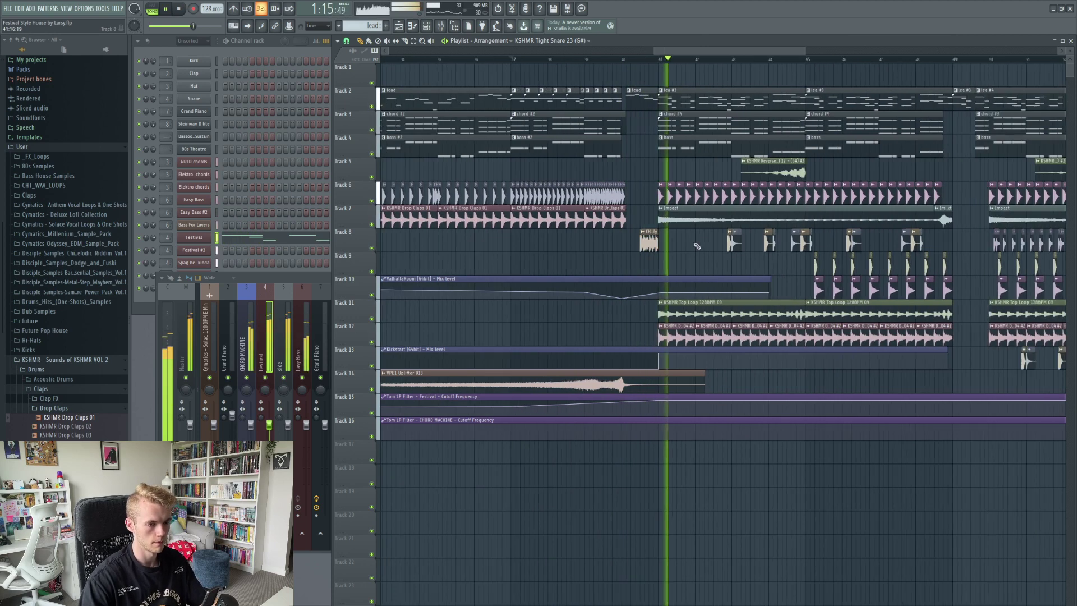
key(space)
Place the playhead at bar 41 and pick the chord #4 and lea #3 patterns of the drop for examination
scroll(667, 70, up, 3)
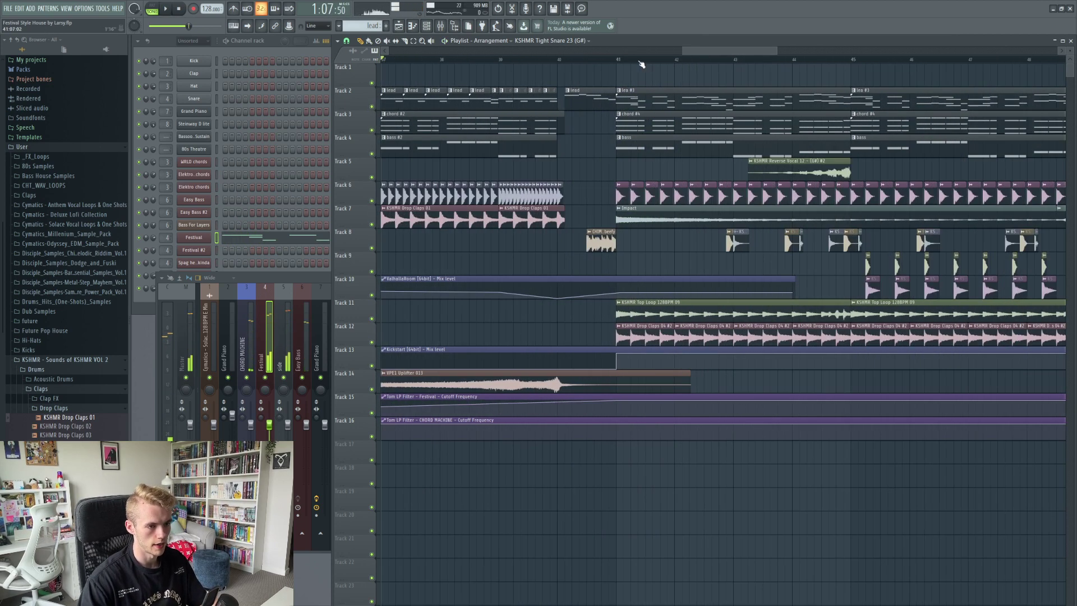
click(618, 62)
click(638, 130)
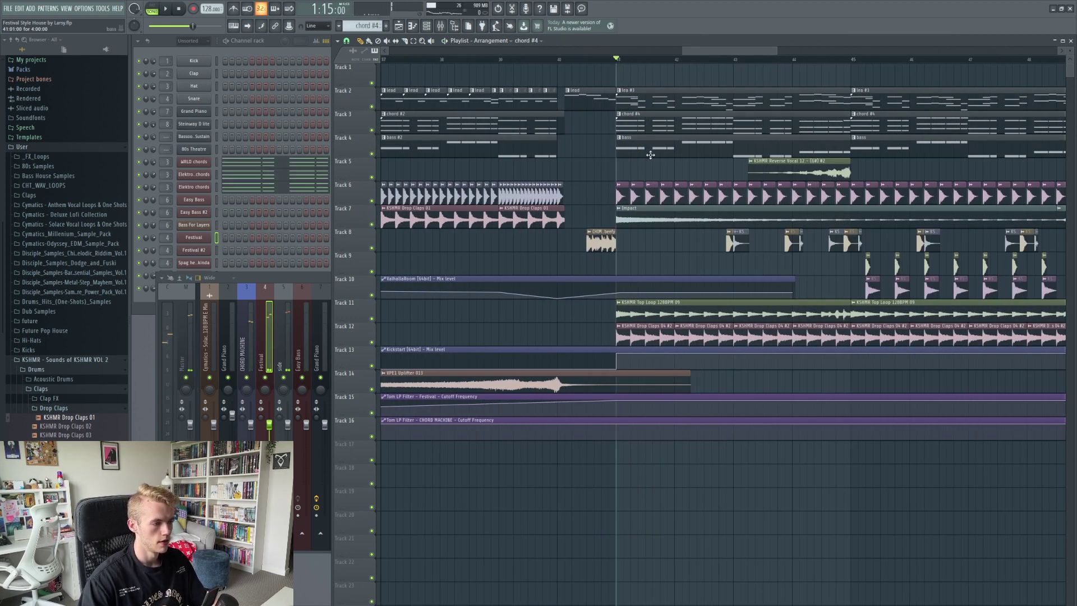
click(641, 93)
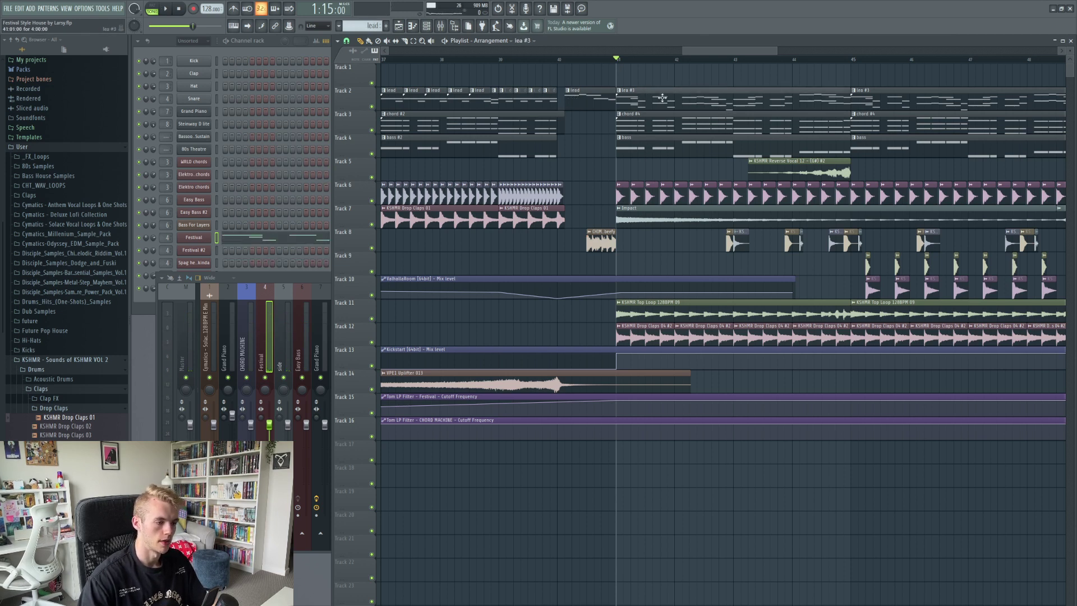
Play the lead pattern from the bar before the drop on its own in pattern mode, and stop it
click(578, 103)
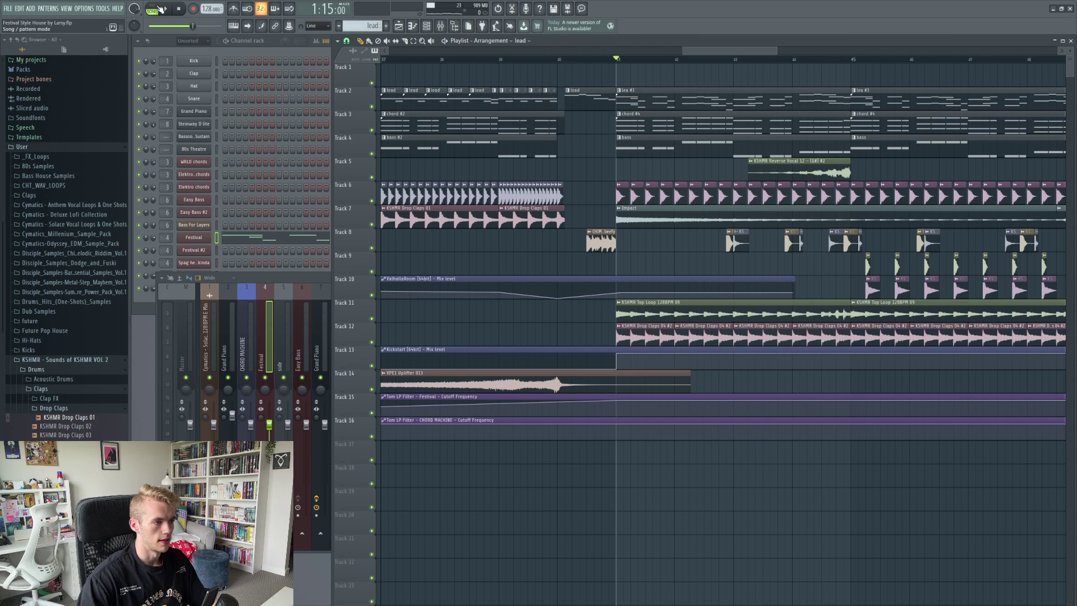
click(163, 8)
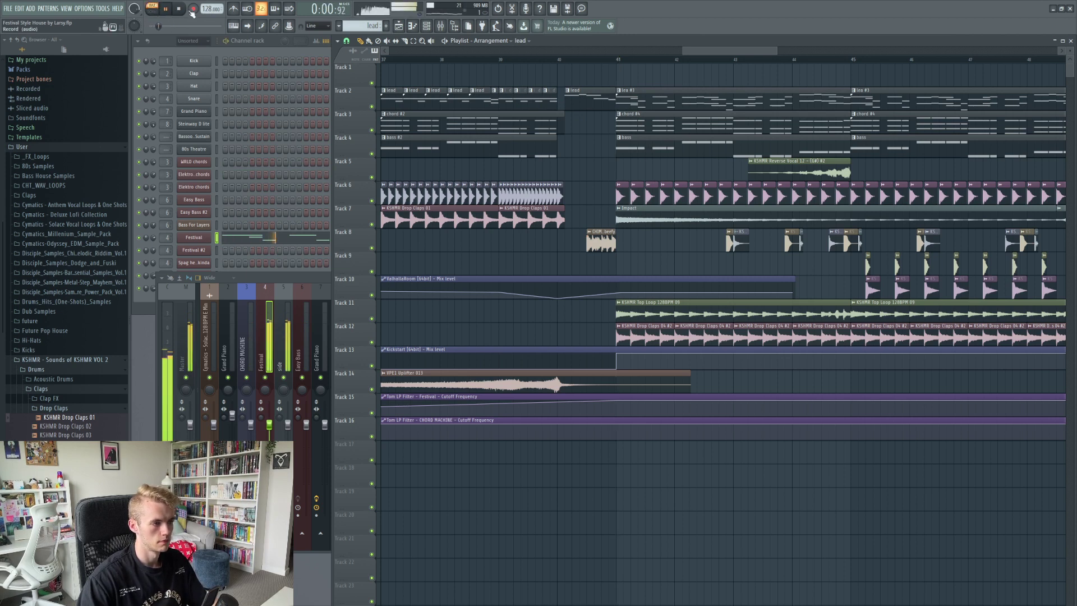
click(178, 9)
Play the drop's lea #3 pattern on its own and show all of its layered Festival channels
click(637, 101)
click(166, 10)
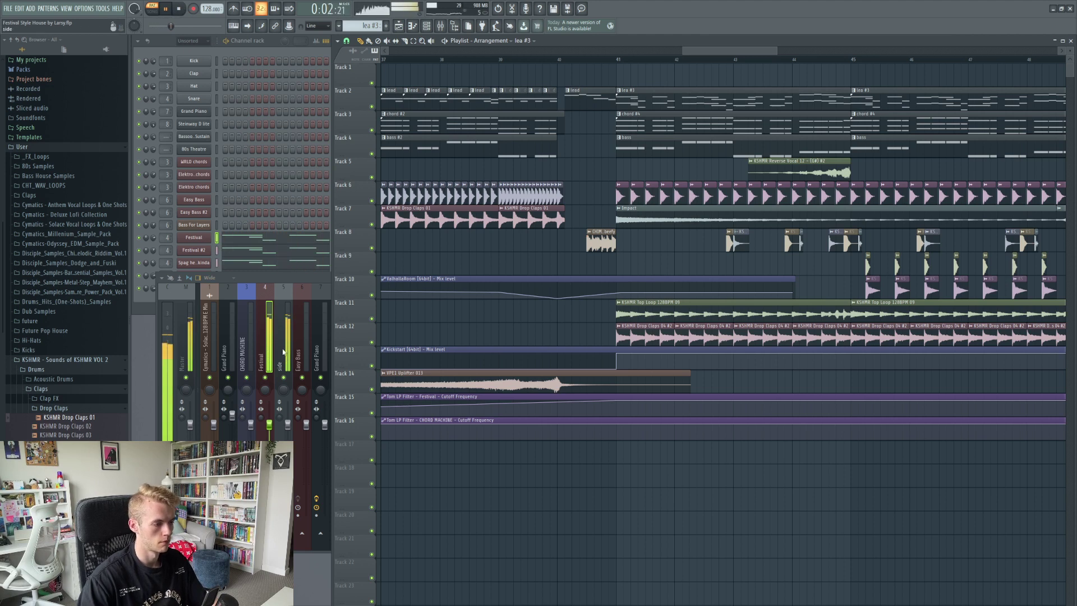
click(140, 305)
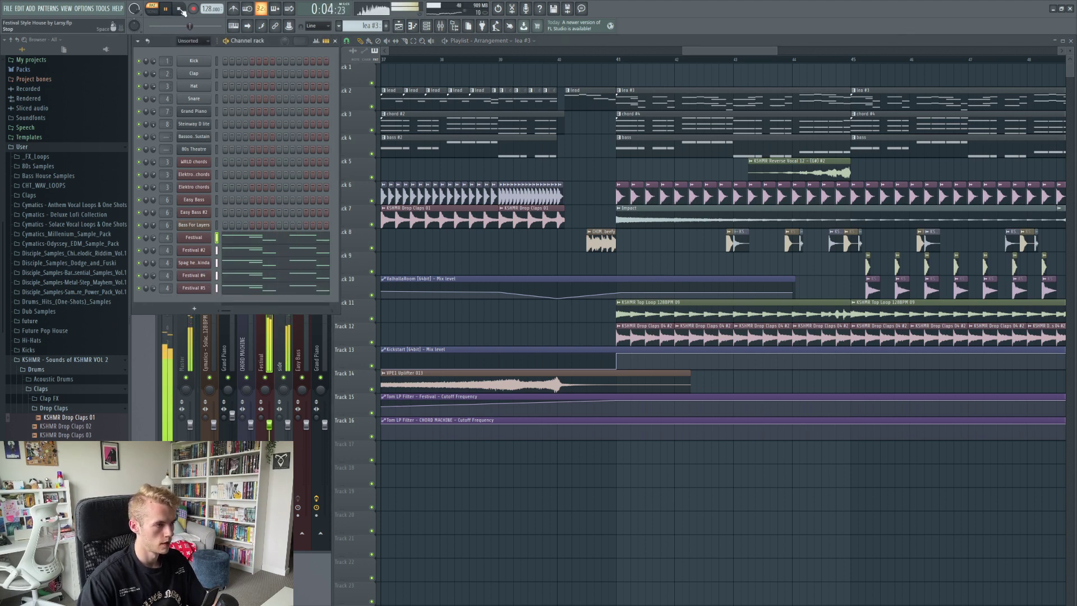
click(179, 9)
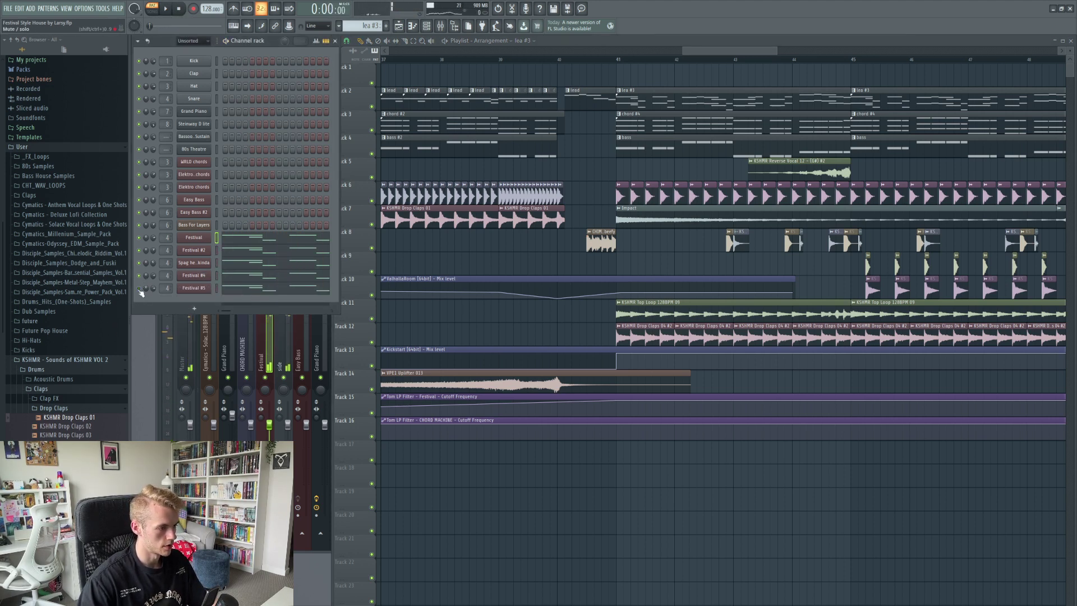
Audition the Festival #4 channel soloed in the lea #3 pattern and examine the EQ settings of its Sylenth1 Supersaw 1 preset
click(167, 10)
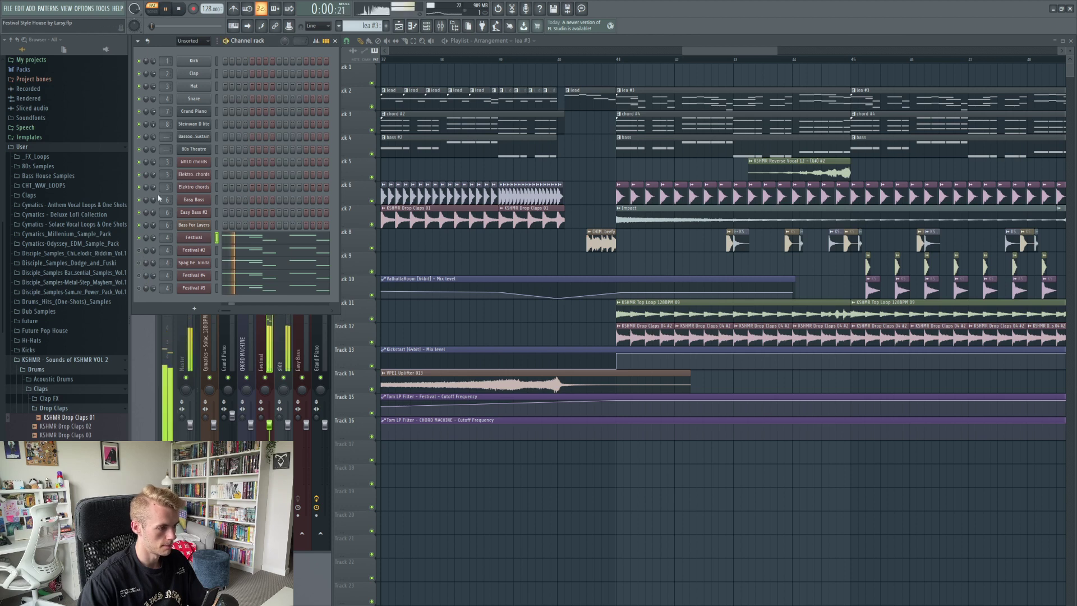
click(139, 276)
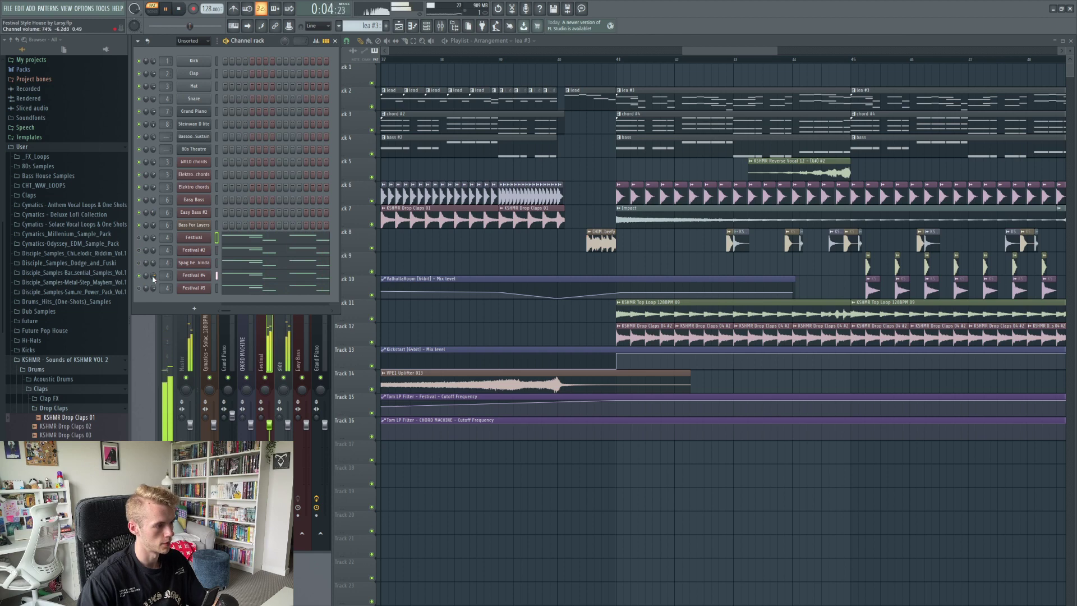
click(194, 275)
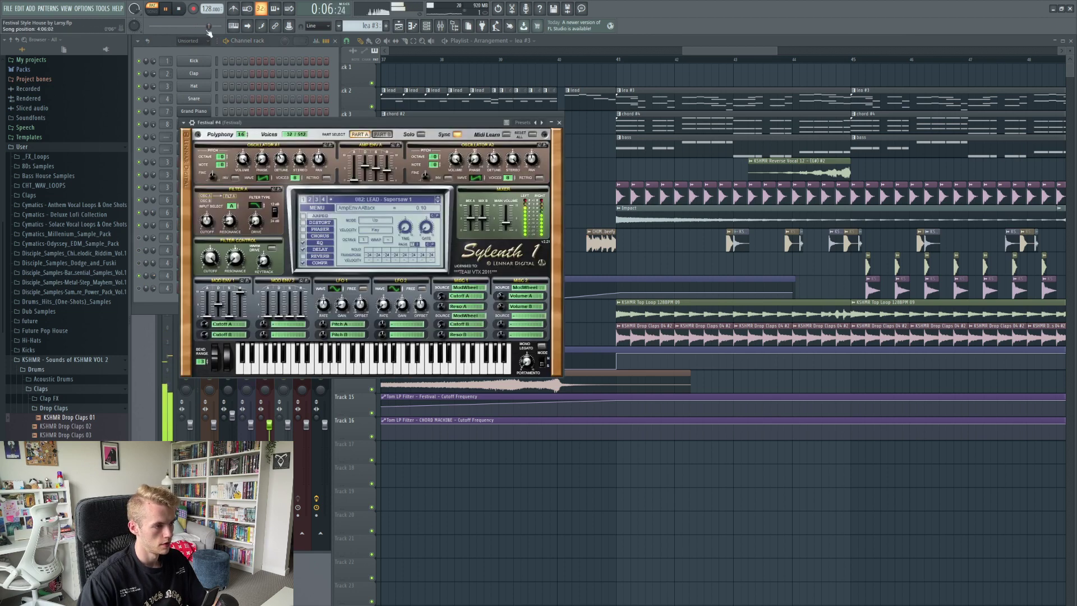
click(170, 10)
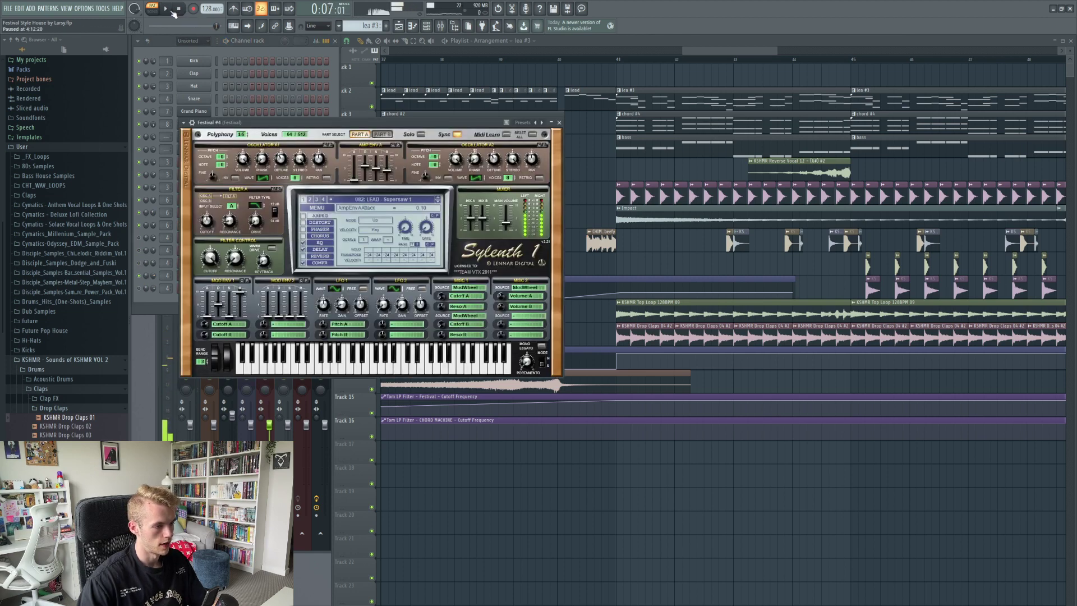
click(320, 244)
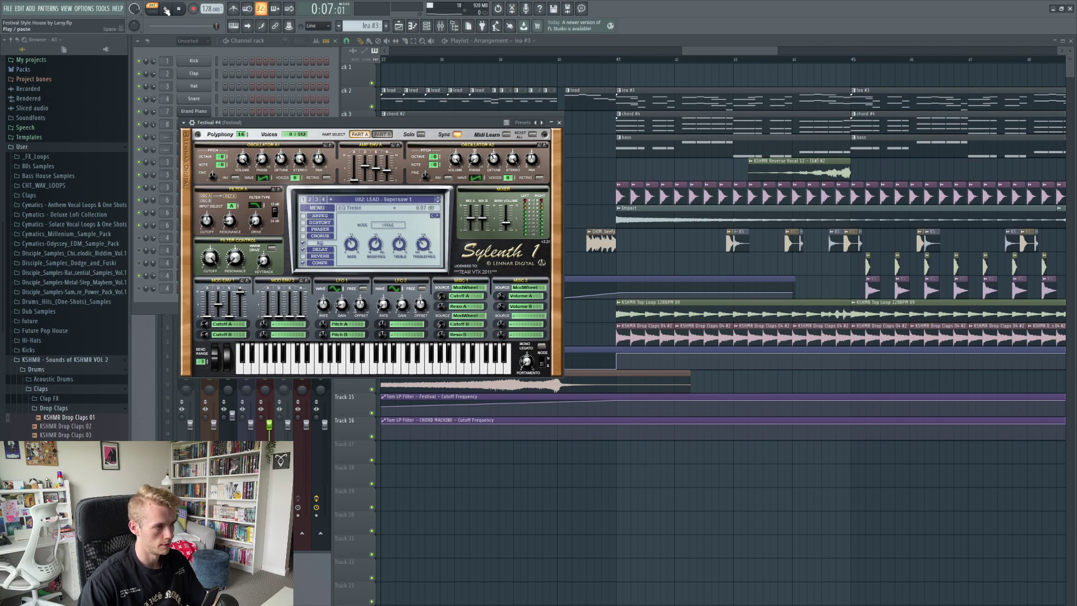
click(167, 10)
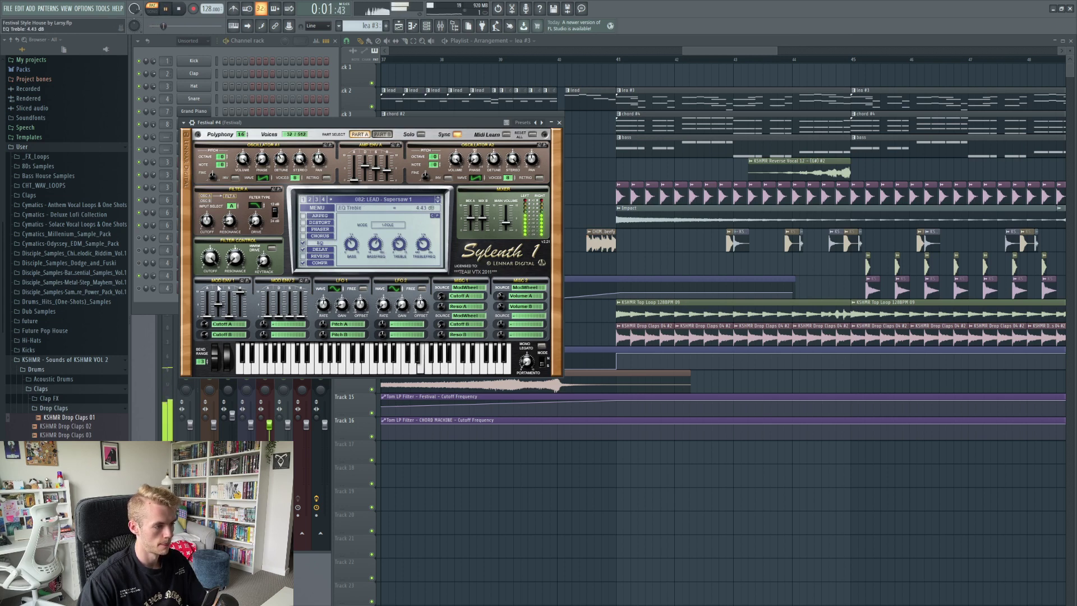
key(Escape)
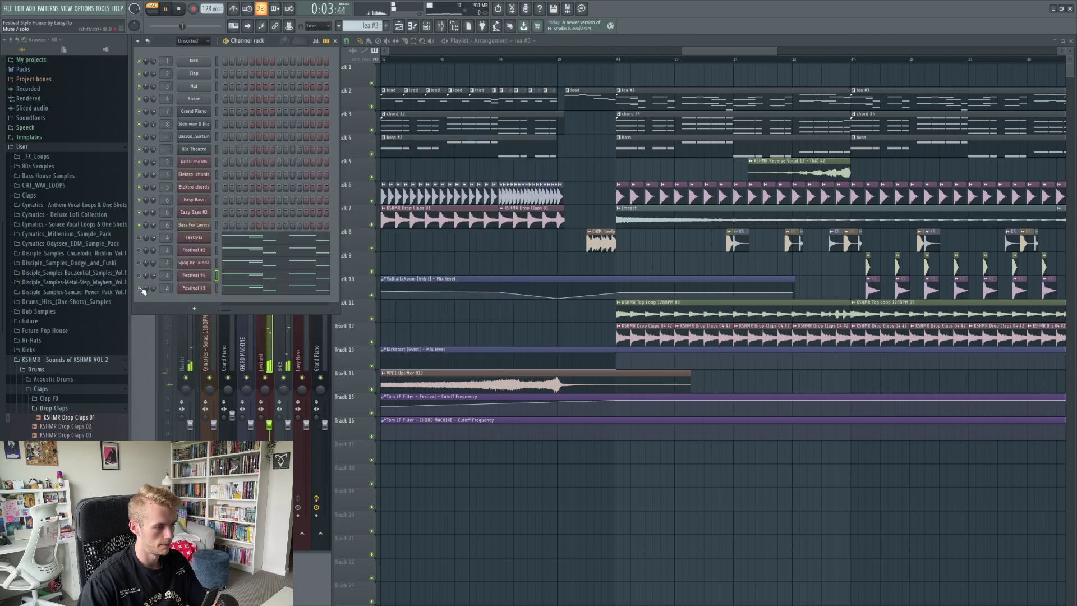
Examine the Sylenth1 EQ of the last Festival channel's Supersaw 2 preset and compare it with the Festival #4 instrument
click(193, 288)
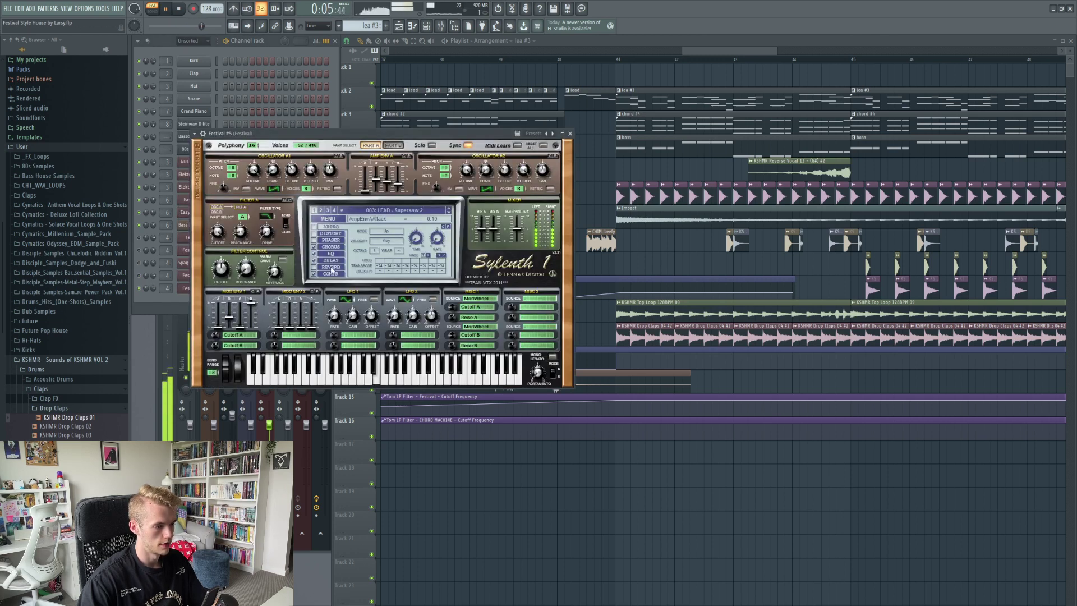
click(330, 254)
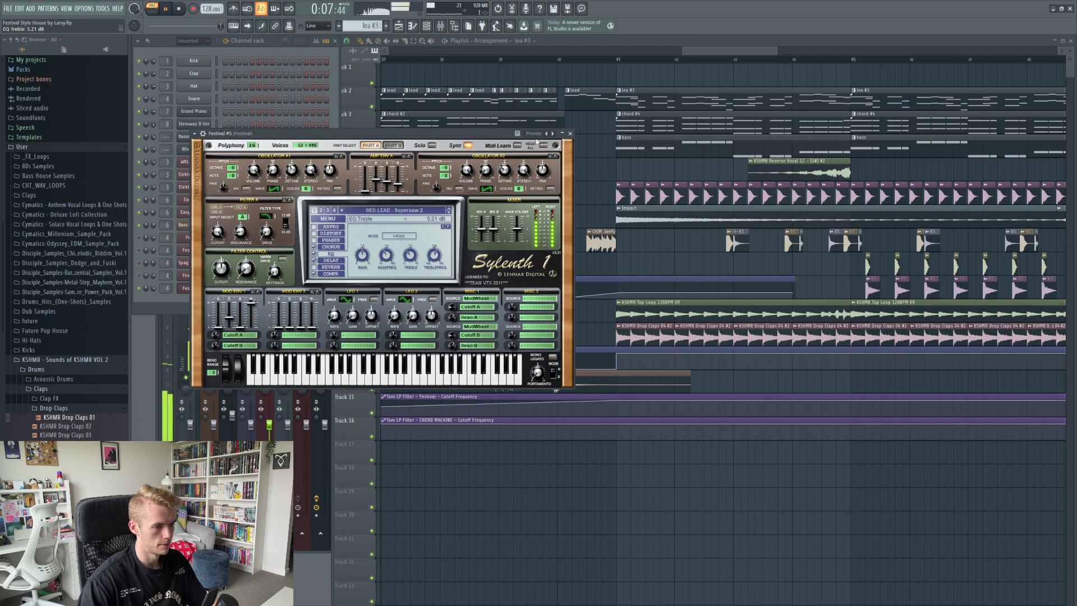
click(571, 134)
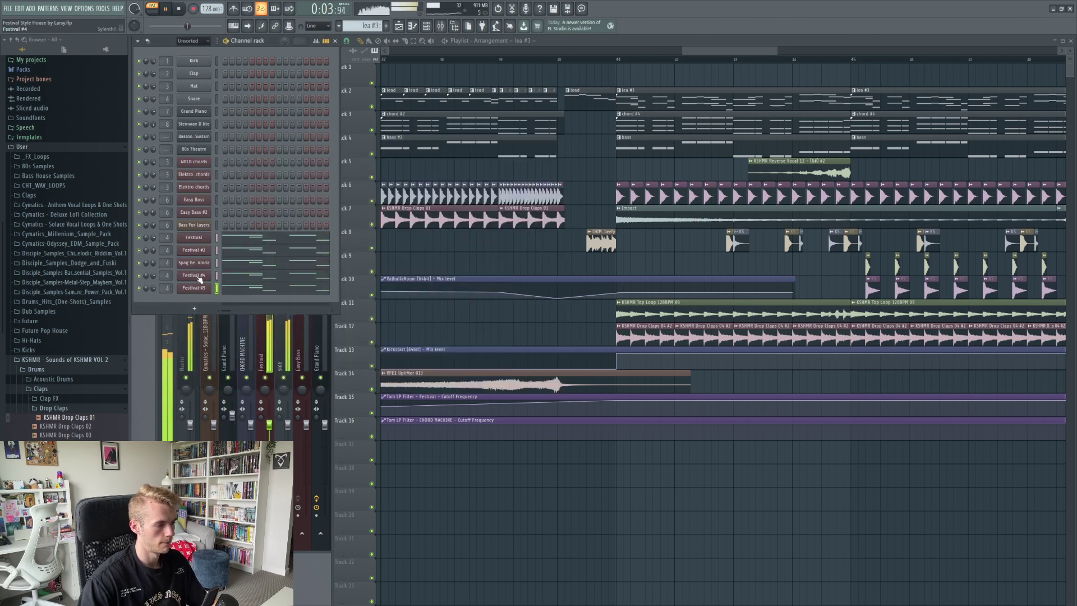
click(198, 277)
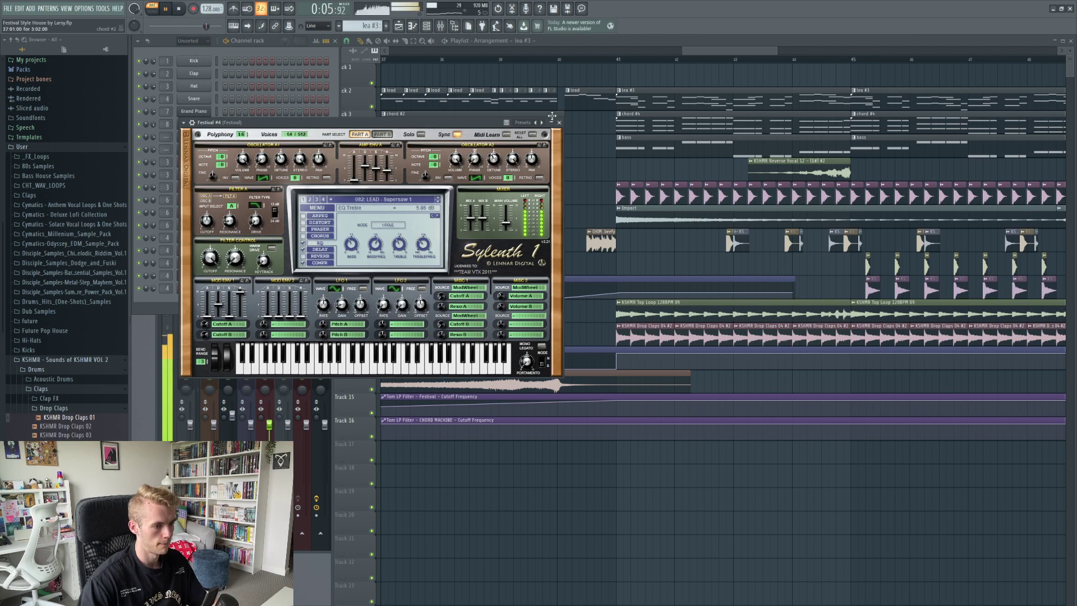
click(559, 122)
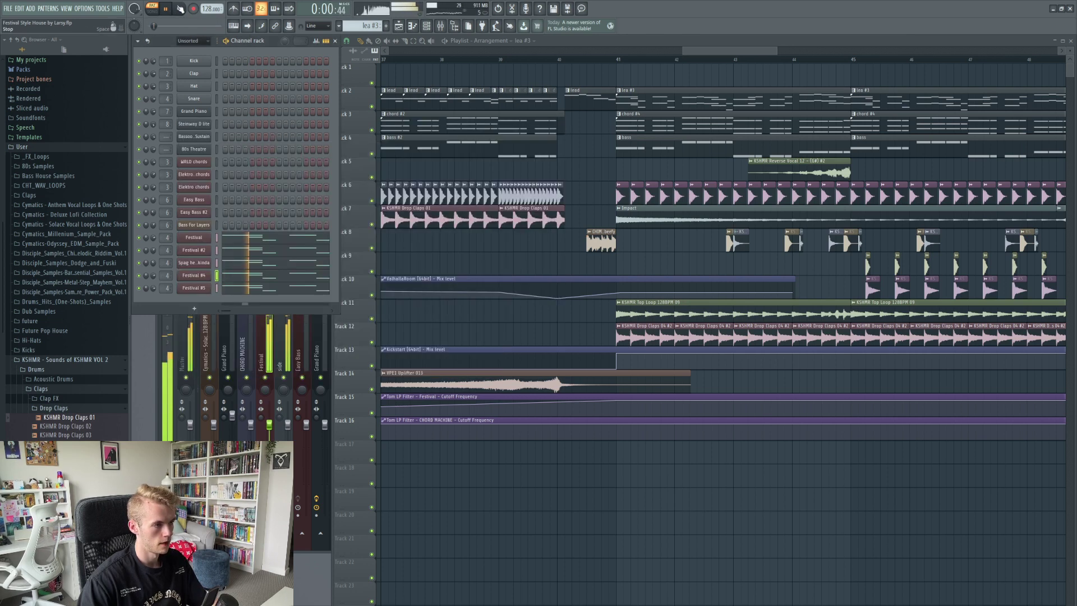
Stop the pattern and play the arrangement from early in bar 40 into the bar 41 drop, pausing late in bar 42
key(space)
click(565, 59)
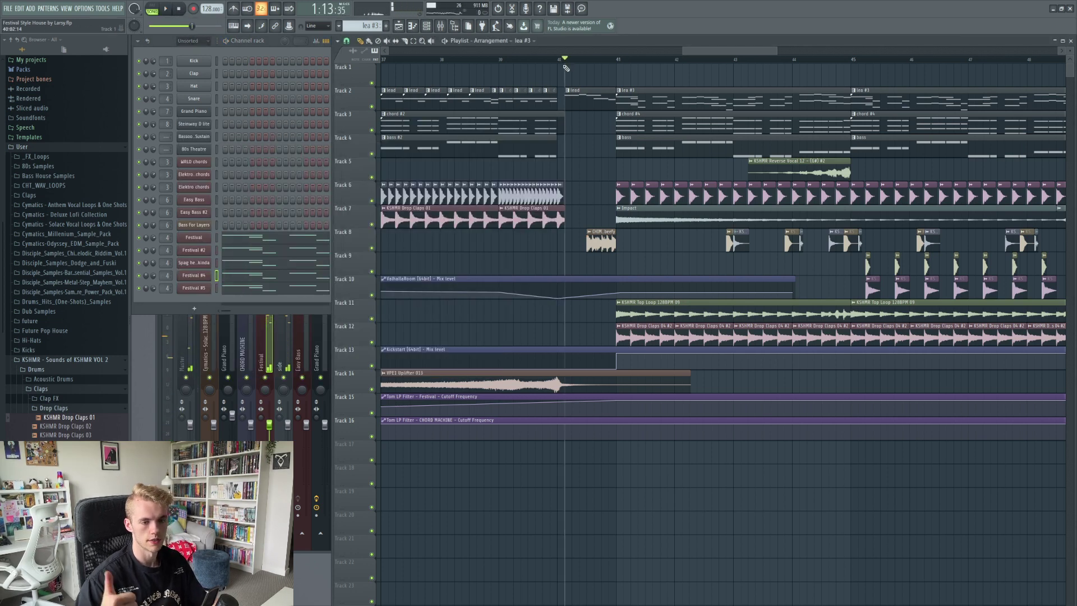
key(space)
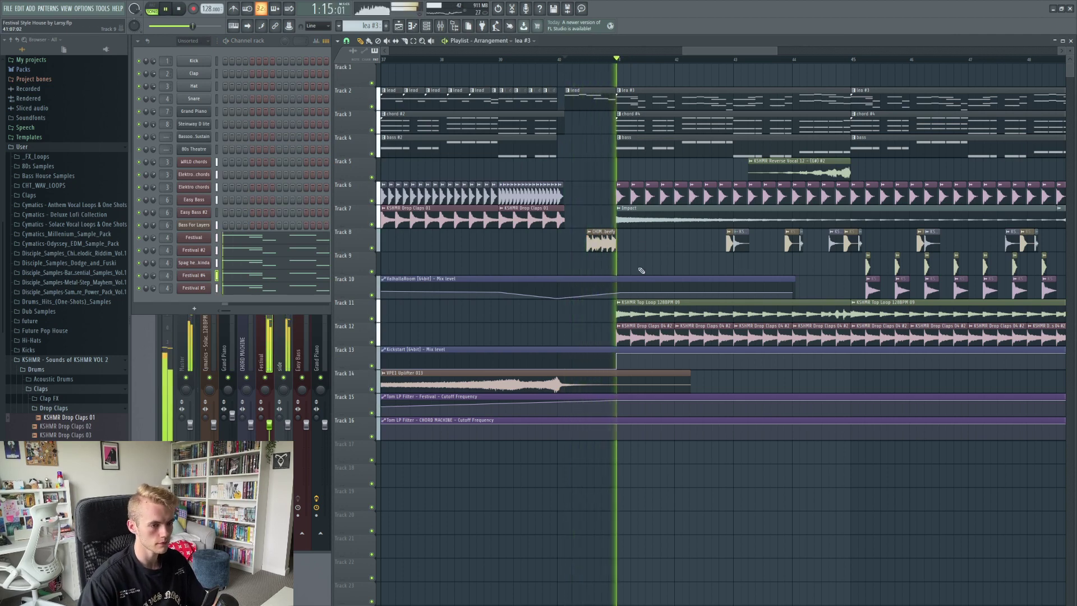
scroll(687, 147, down, 2)
drag(678, 51, 691, 52)
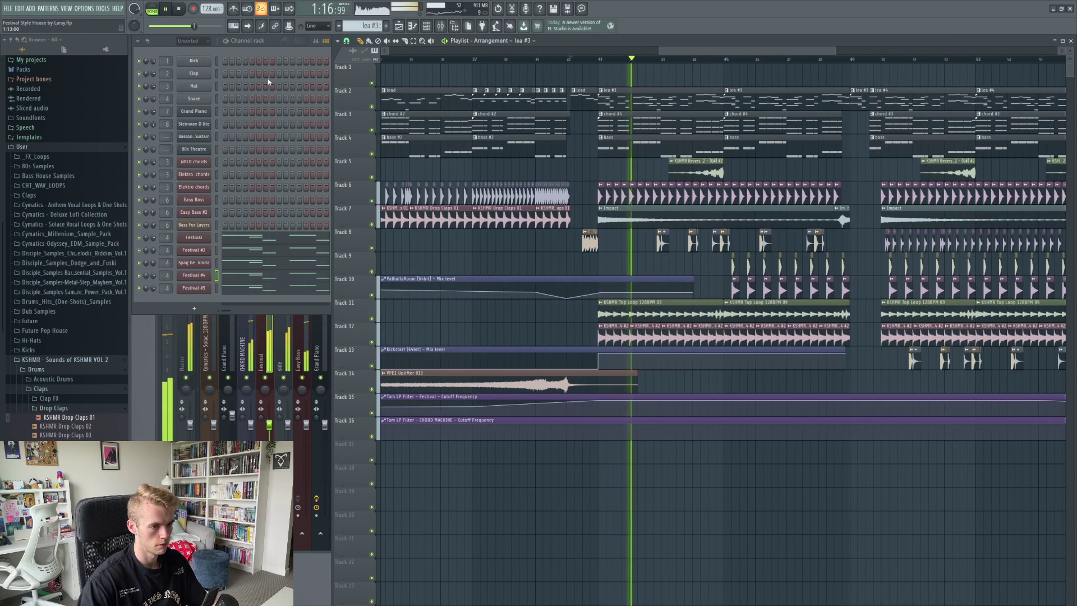
click(166, 9)
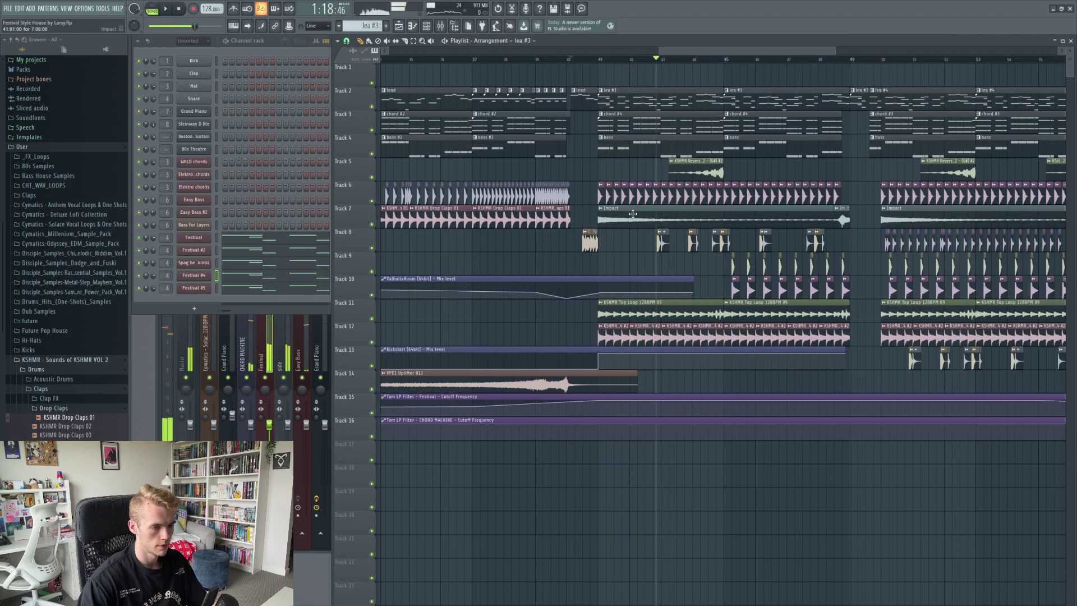
Examine the audio clip settings of the drop's Impact and JL - Kick (11) samples one after the other
click(611, 208)
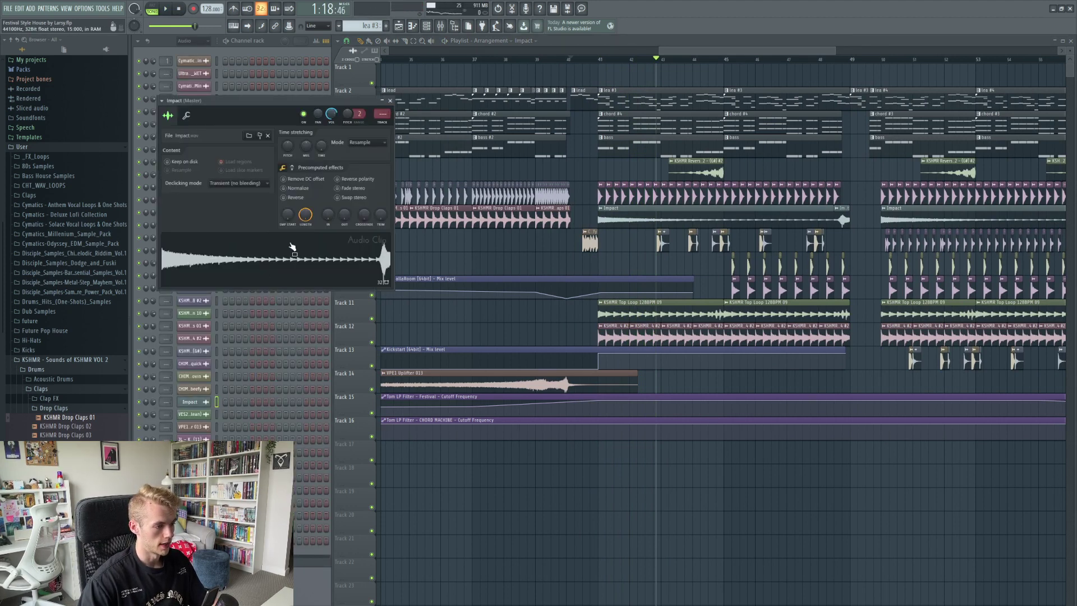
click(390, 100)
scroll(710, 285, up, 2)
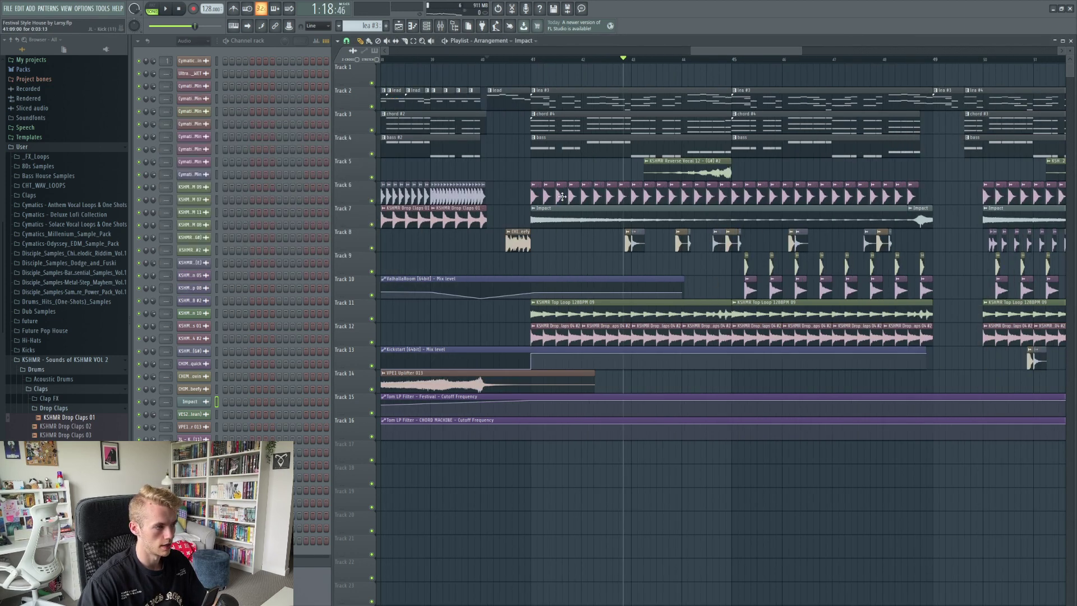
double_click(562, 195)
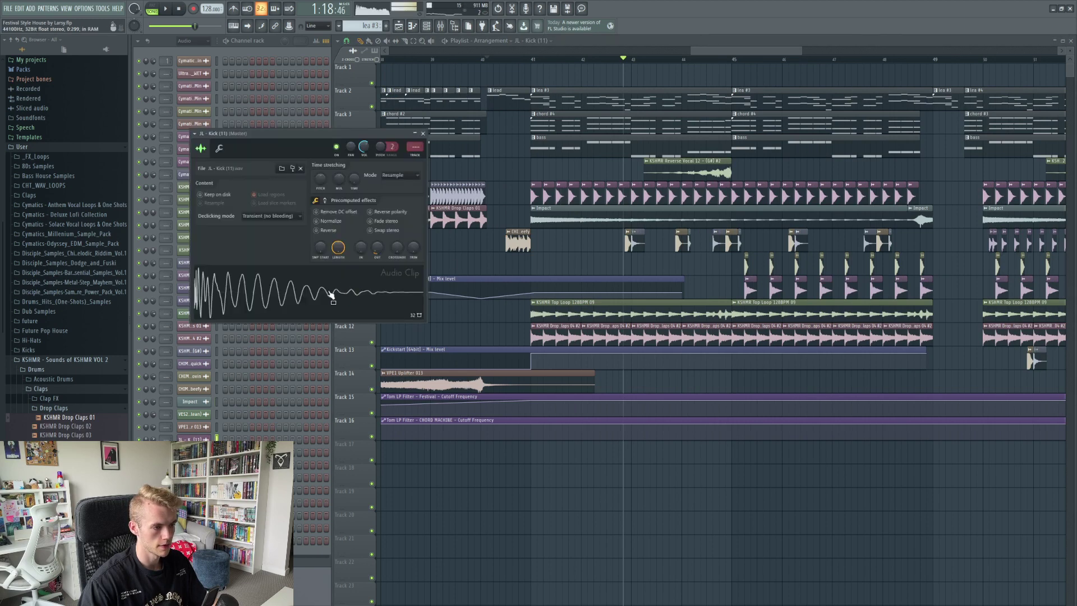
click(423, 133)
Play the drop's bass pattern on its own and examine the Sylenth1 presets of the Easy Bass and Bass For Layers channels
double_click(547, 148)
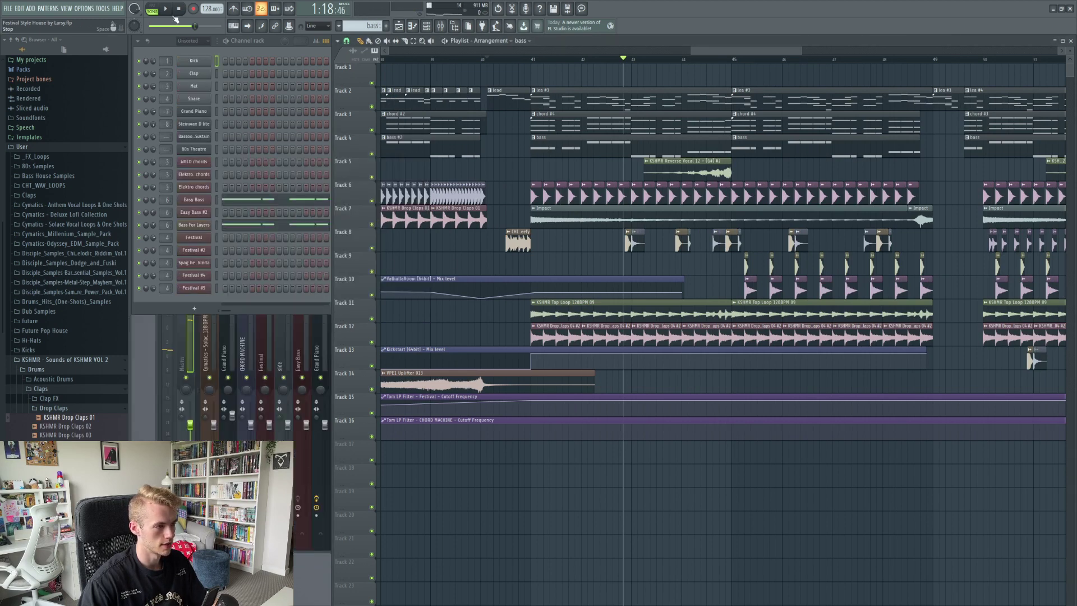
click(153, 9)
click(167, 9)
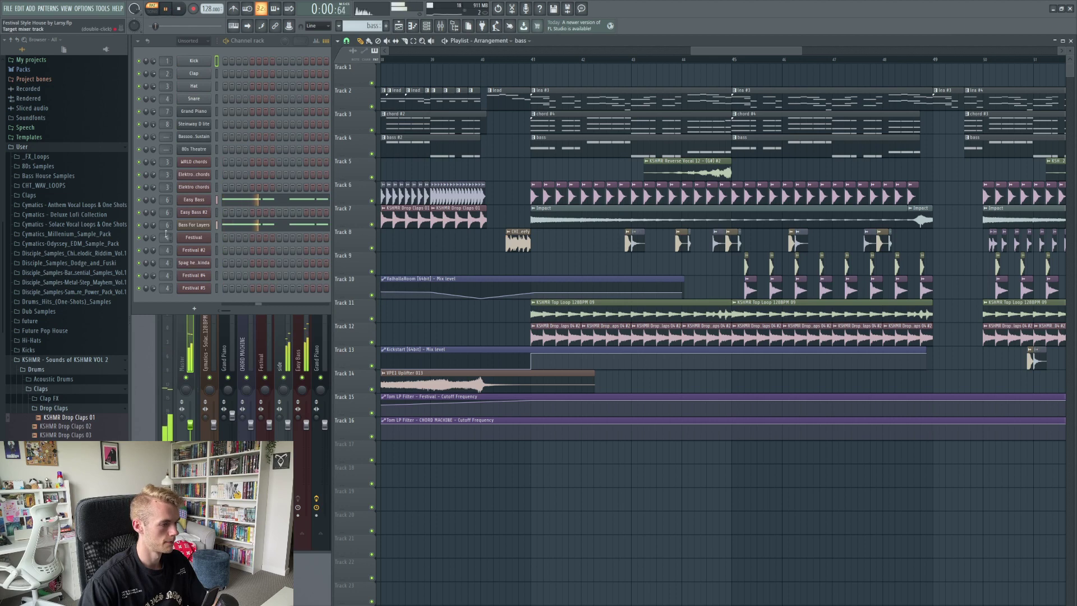
click(186, 200)
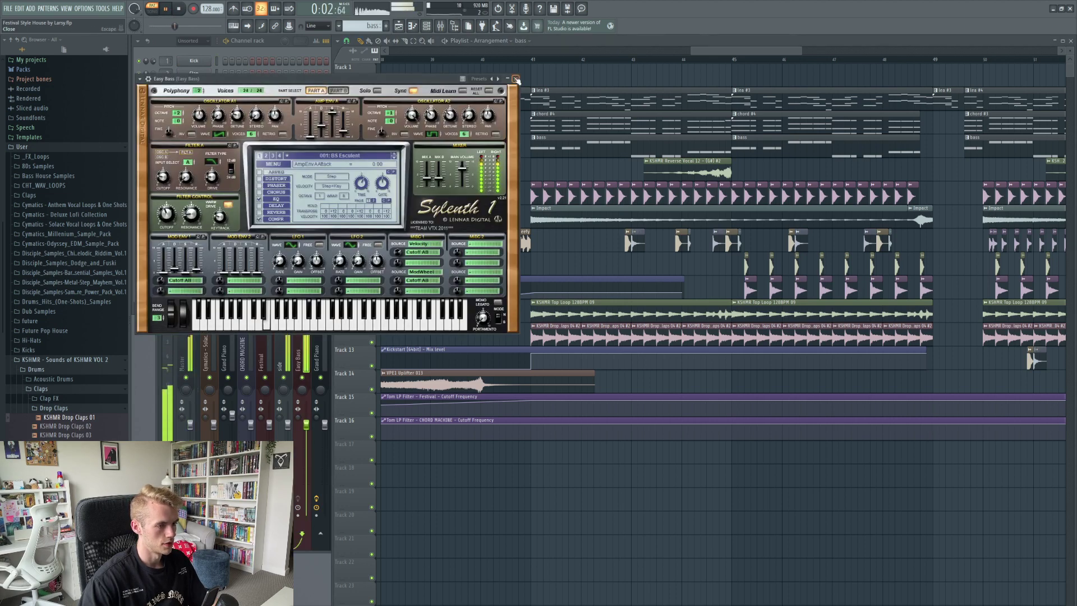
click(186, 200)
click(201, 227)
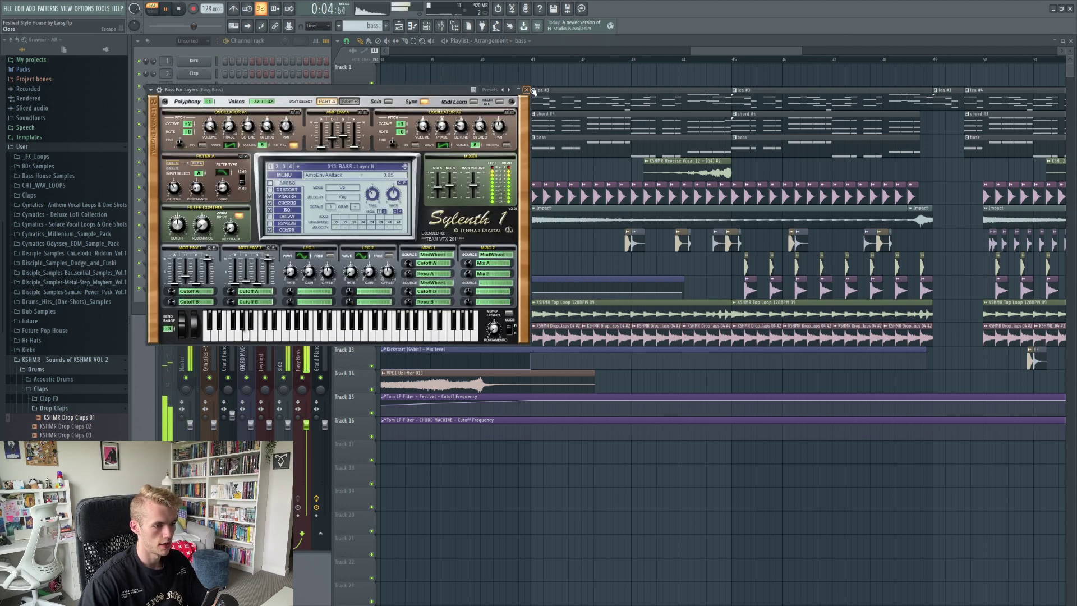
click(527, 91)
key(space)
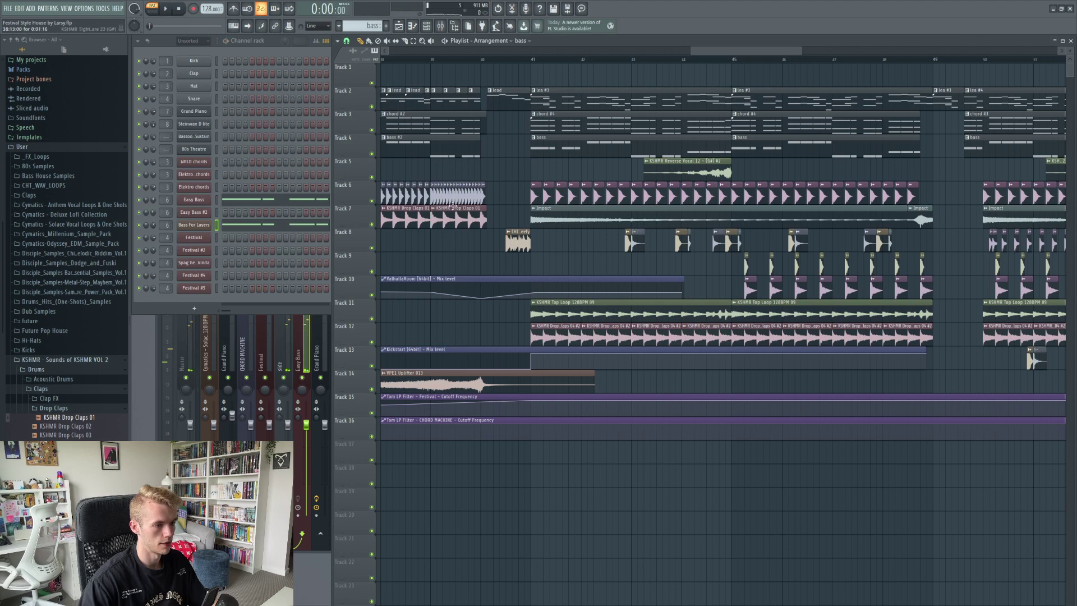
Play the chord #4 pattern on its own and open the WRLD chords notes in the piano roll
click(566, 125)
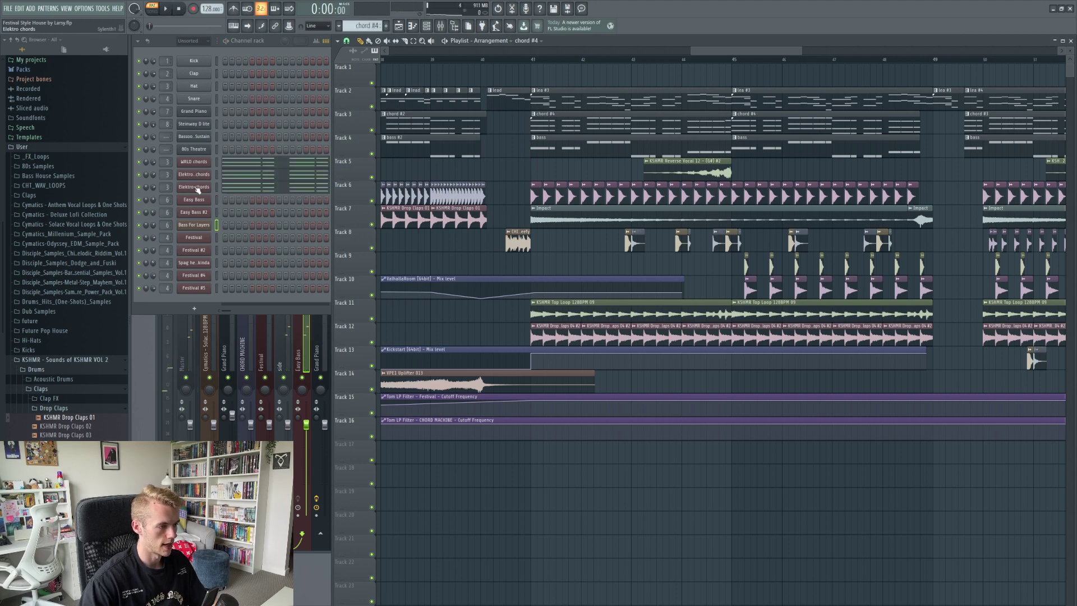
click(166, 11)
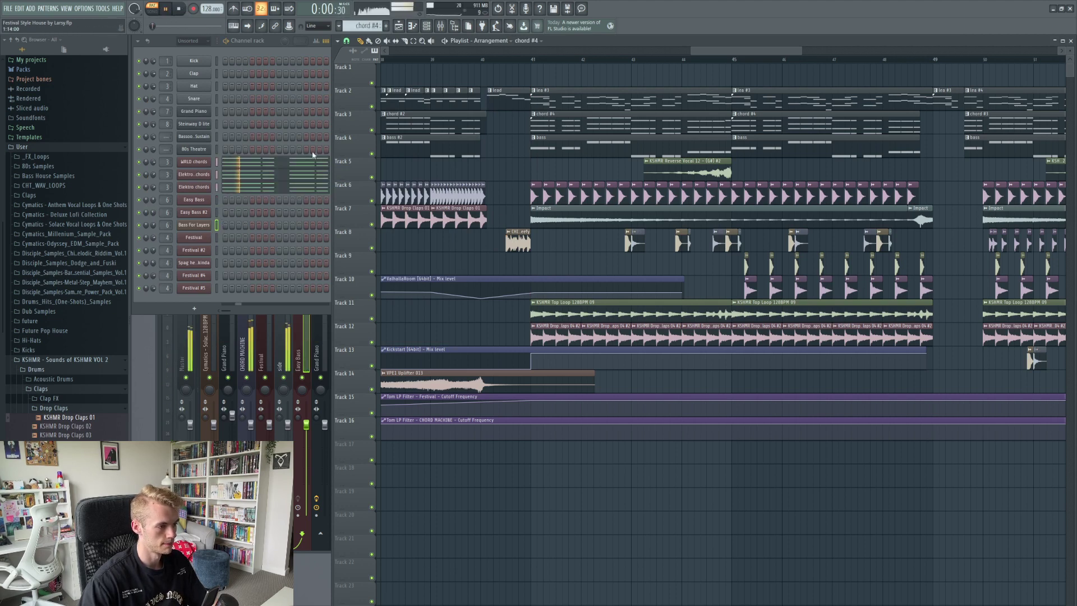
click(312, 160)
scroll(488, 261, down, 1)
Examine the Fruity parametric EQ 2 and ValhallaRoom settings on the CHORD MACHINE mixer track, then close the mixer and piano roll
click(245, 354)
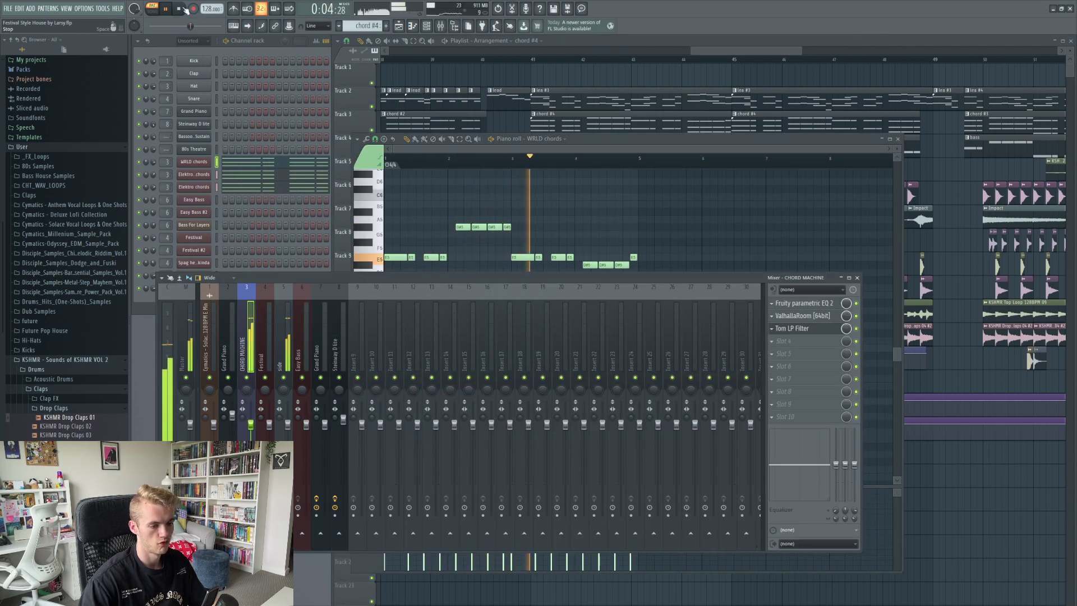
click(792, 304)
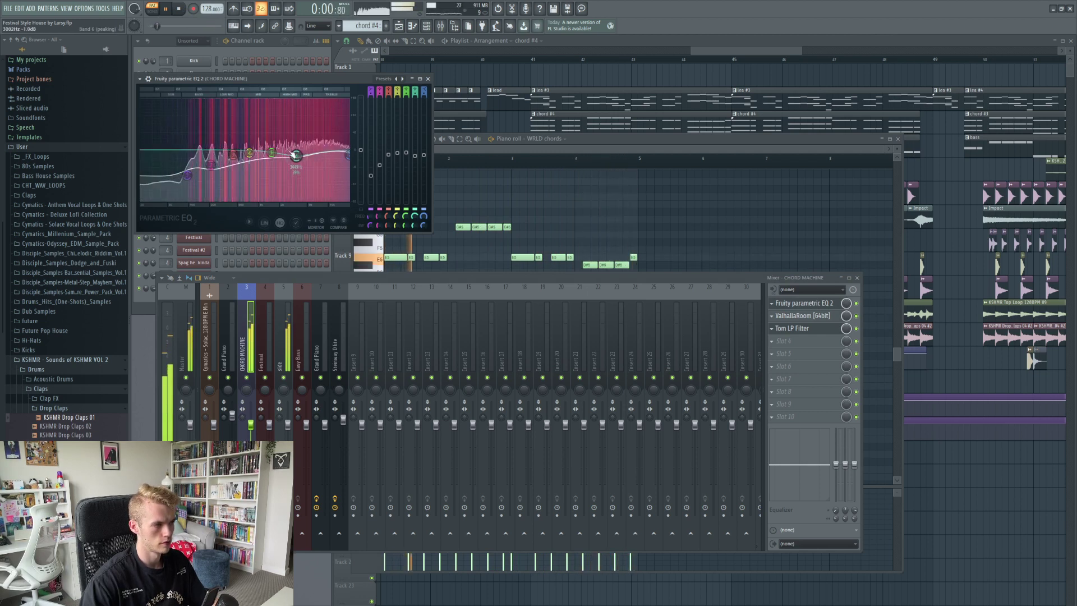
key(space)
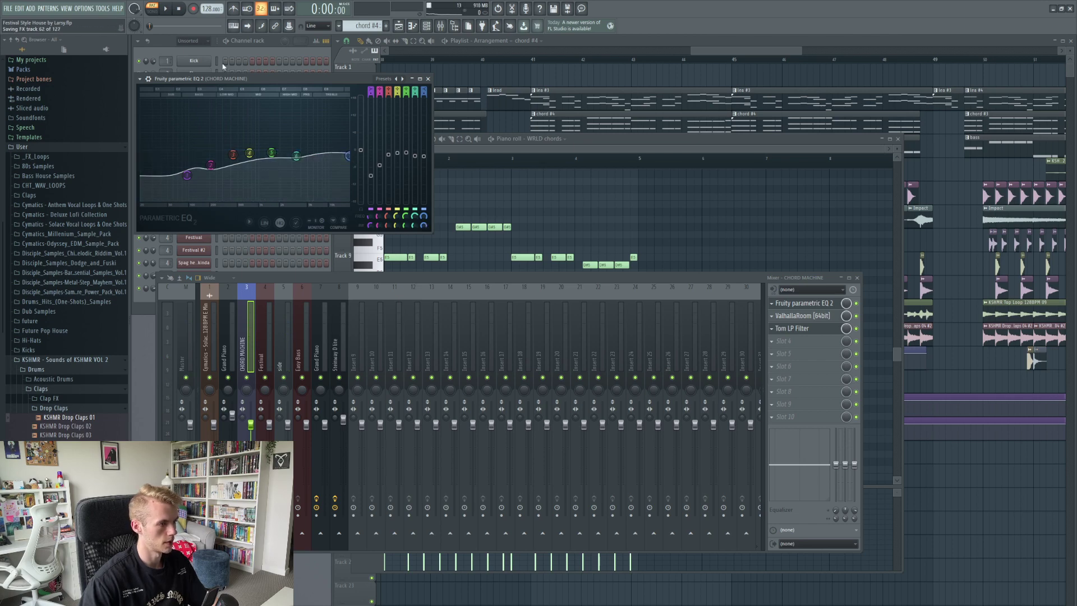
click(428, 78)
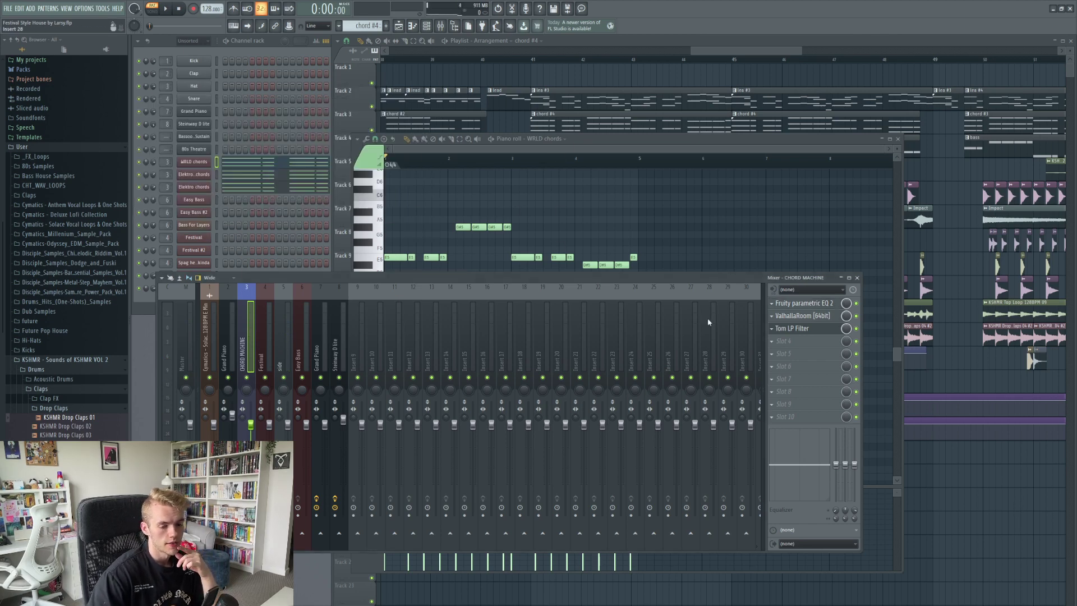
click(808, 317)
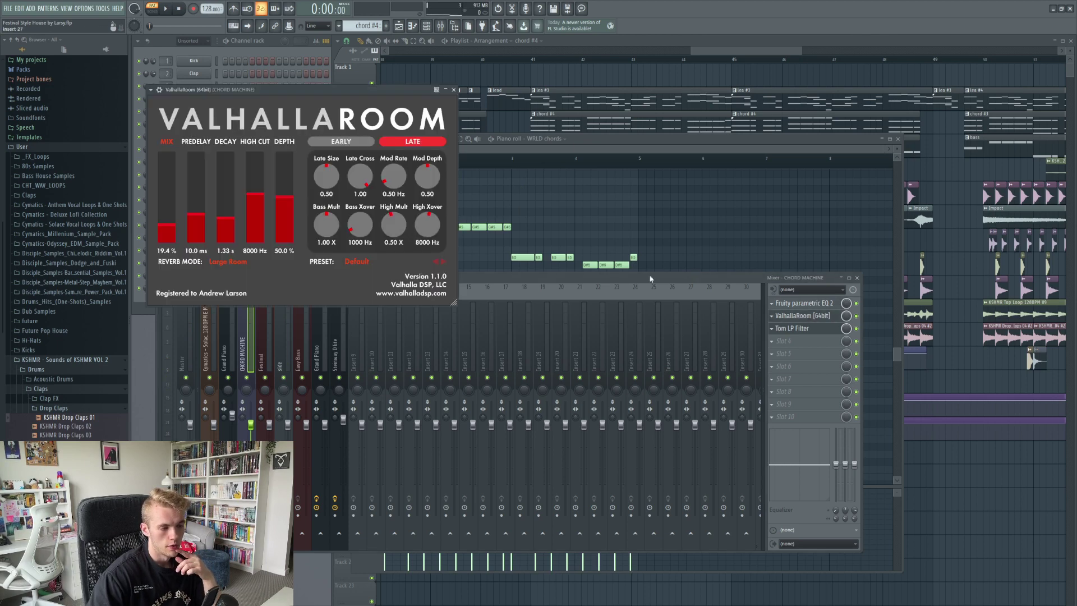
click(454, 90)
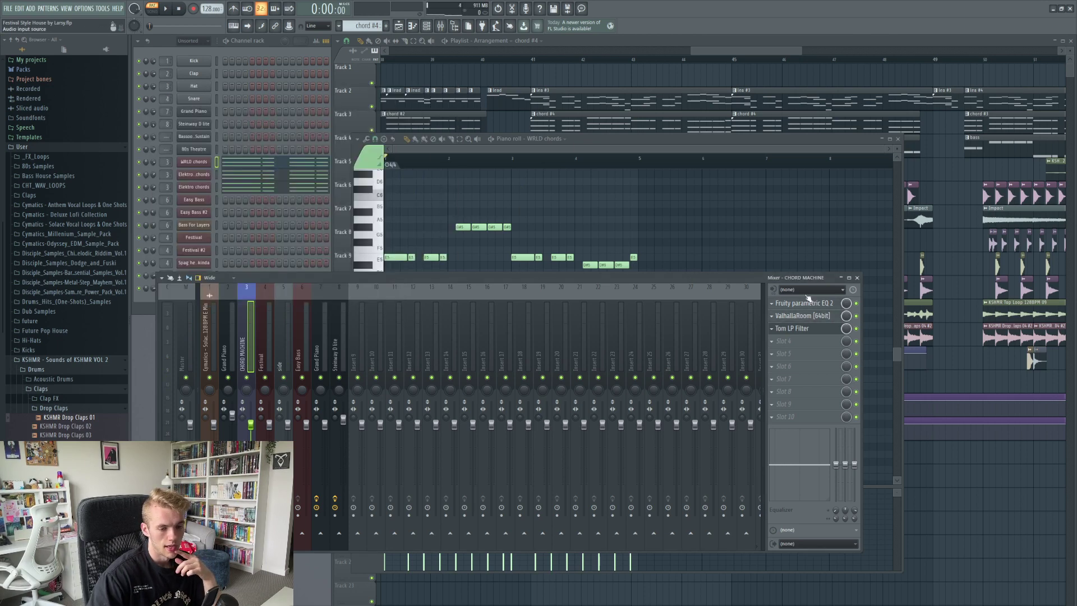
click(857, 277)
click(898, 138)
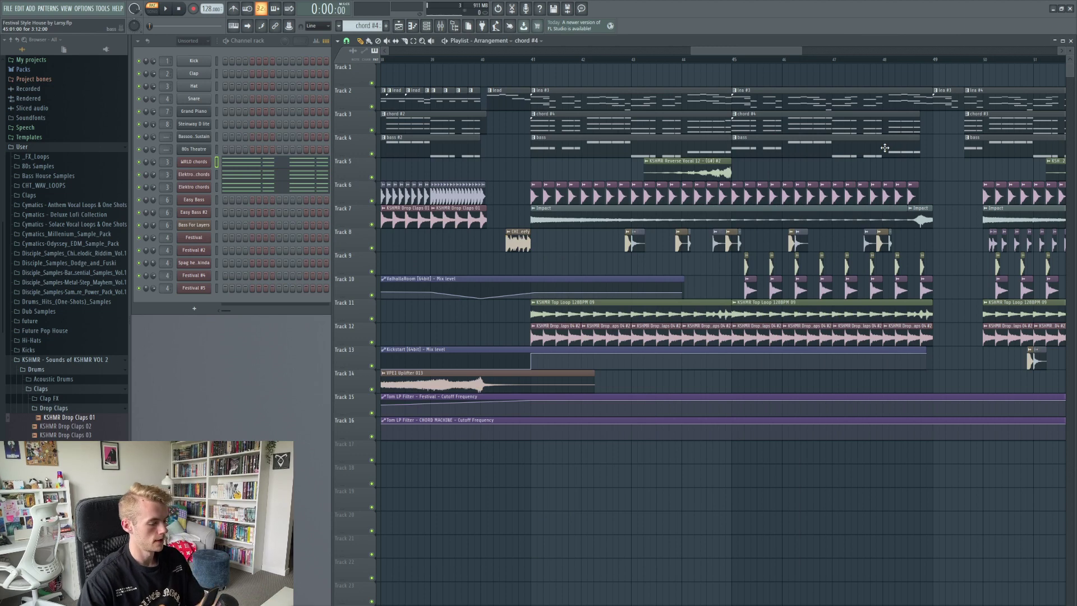
Audition the KSHMR tom and Percussion Low 08 clips around bar 43 on Track 8
scroll(620, 260, up, 5)
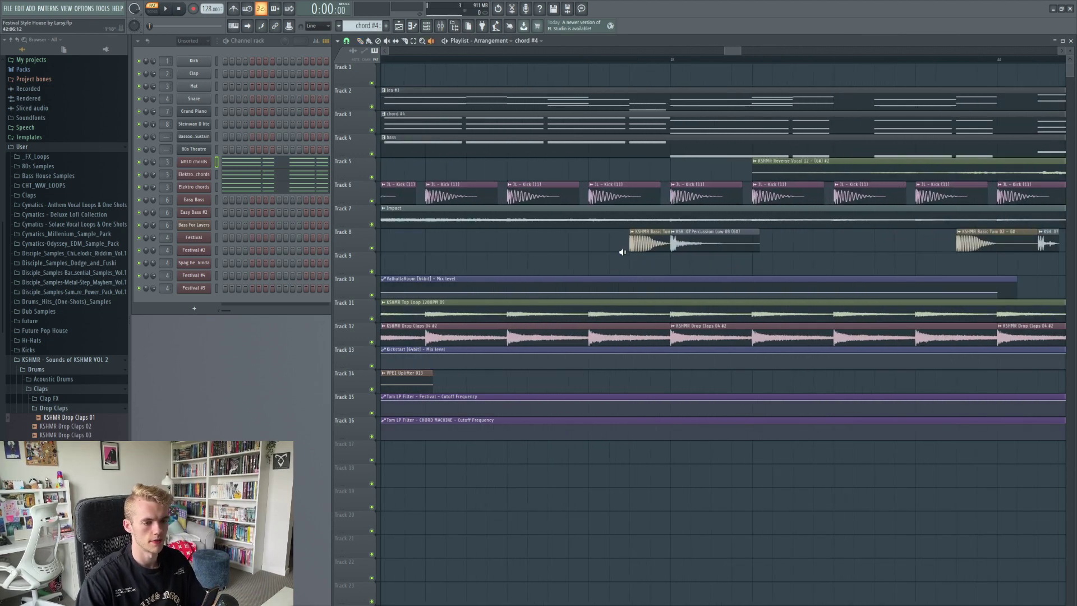
drag(622, 244, 668, 244)
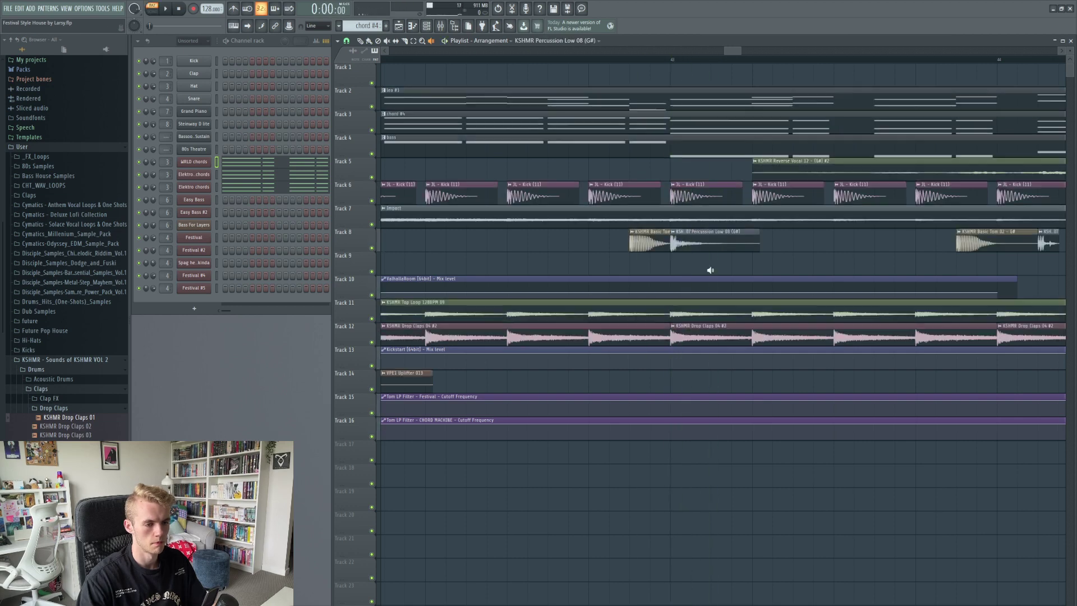
scroll(709, 272, down, 3)
scroll(750, 48, down, 4)
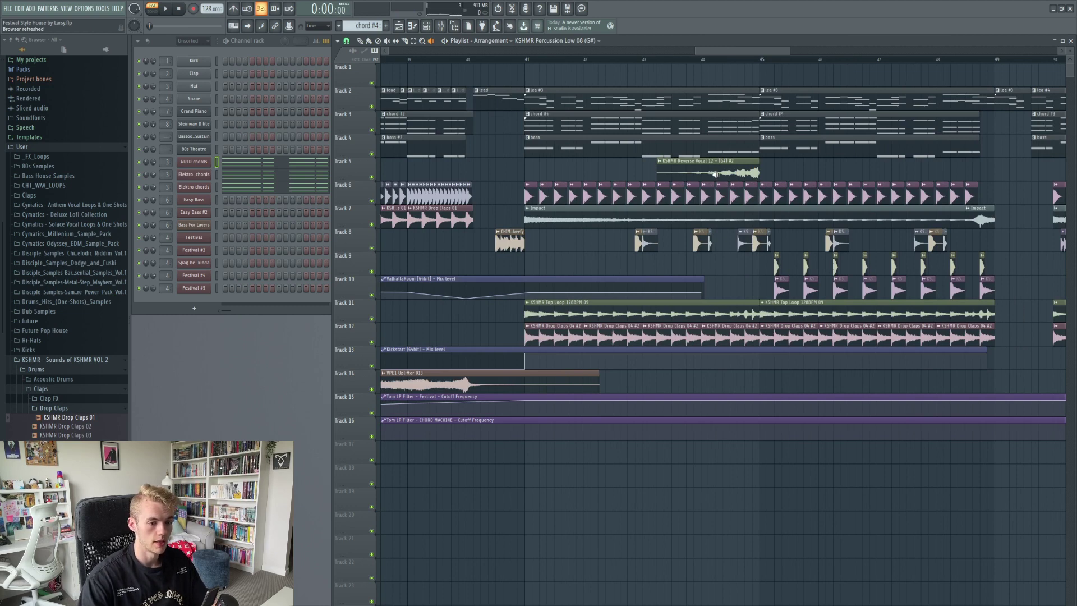
Audition the KSHMR Reverse Vocal 12 clip alone, then play the full arrangement from early in bar 44 through bar 46
scroll(715, 174, down, 3)
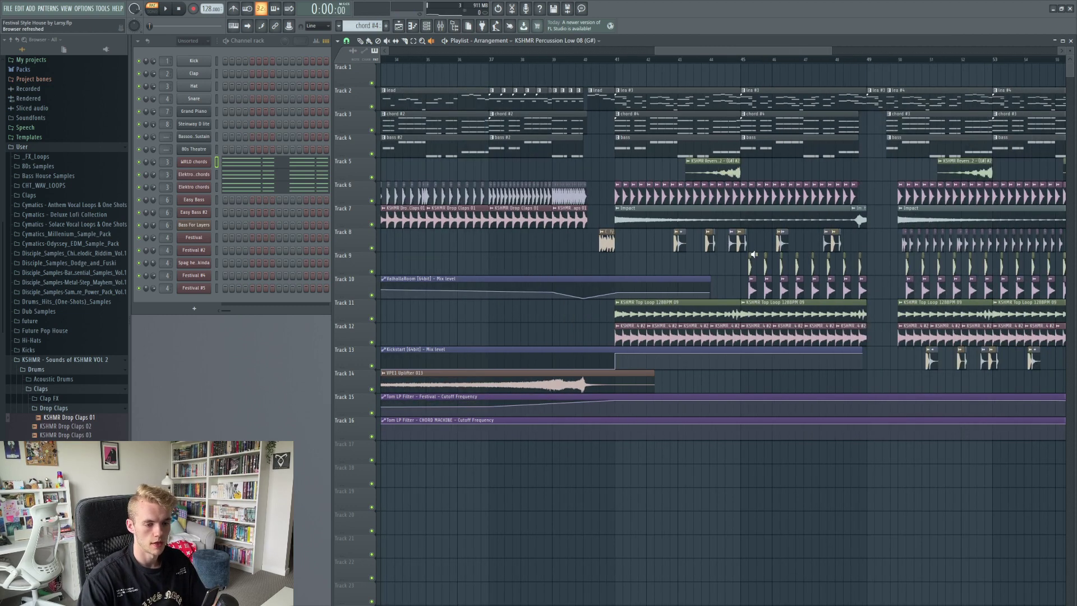
click(719, 169)
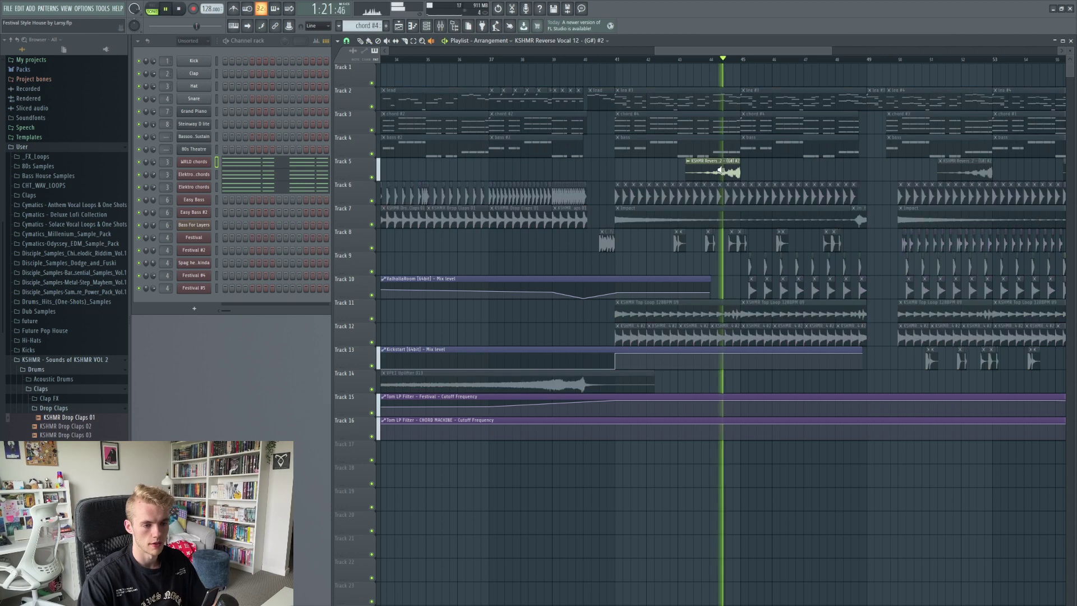
click(719, 59)
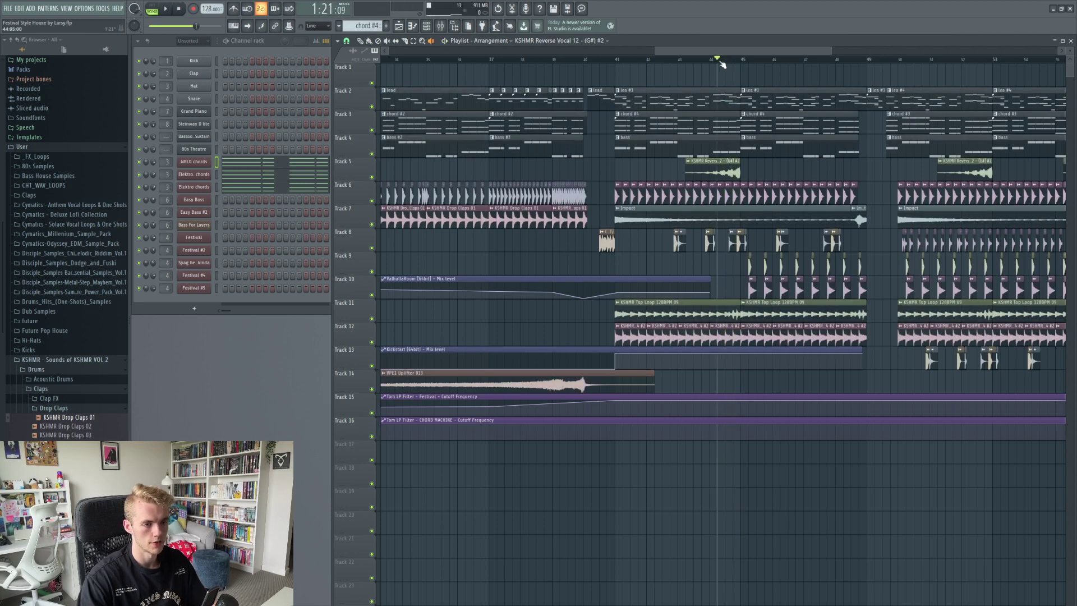
click(168, 9)
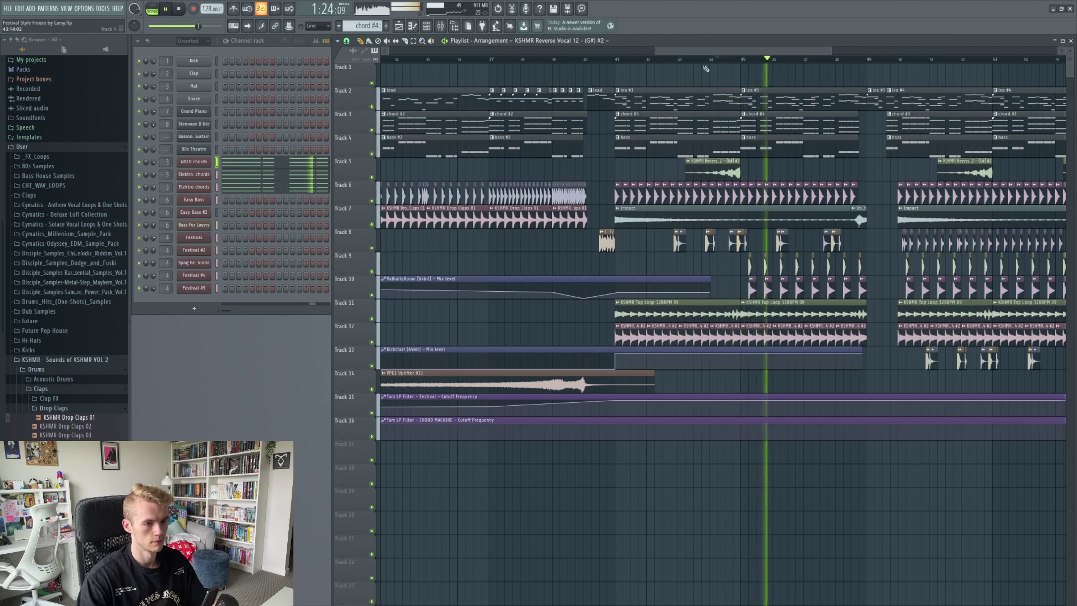
scroll(705, 50, right, 3)
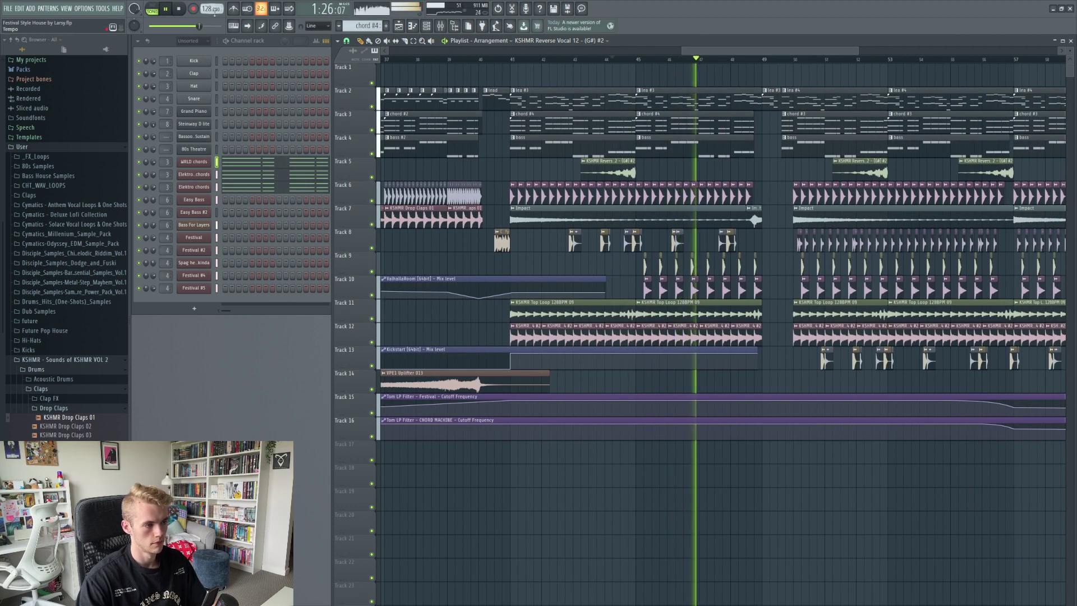
key(space)
Show the mixer and play the arrangement from mid bar 48 across the break into bar 50, returning the playhead to bar 49
click(66, 8)
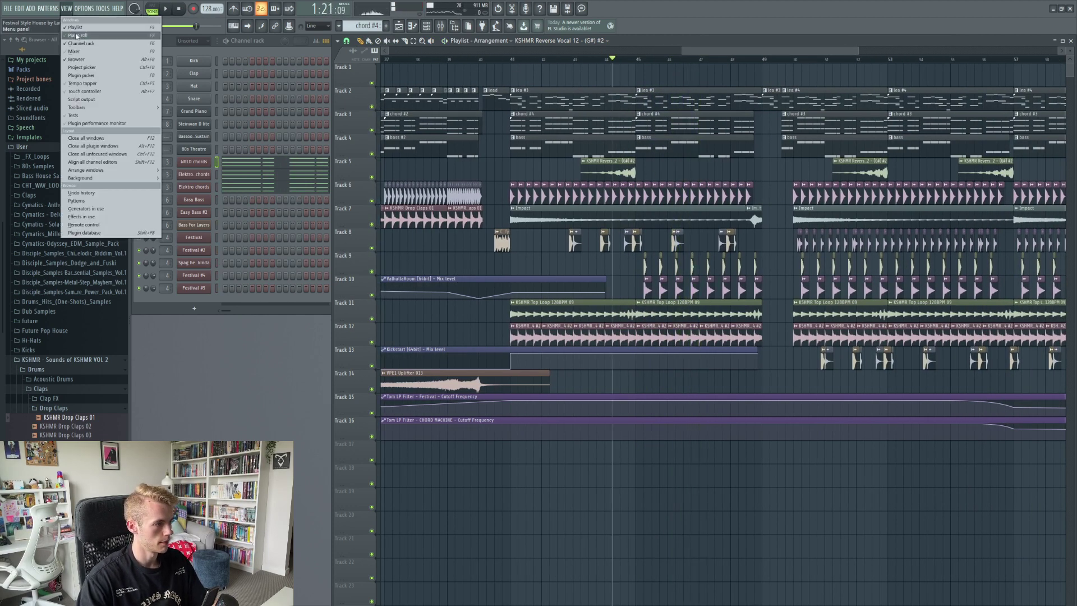
click(84, 54)
drag(729, 53, 761, 54)
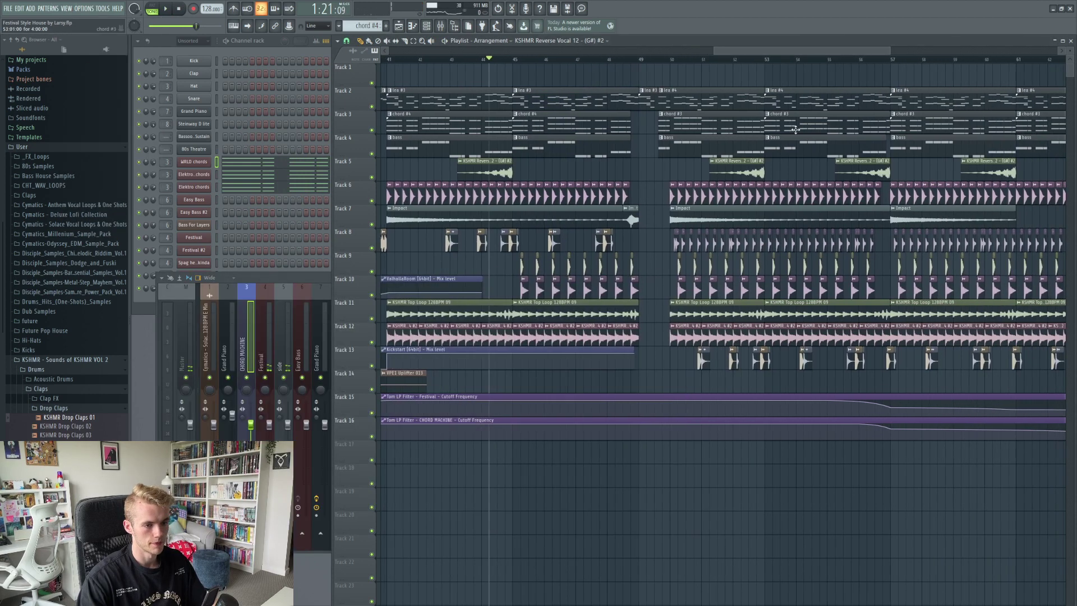
click(629, 59)
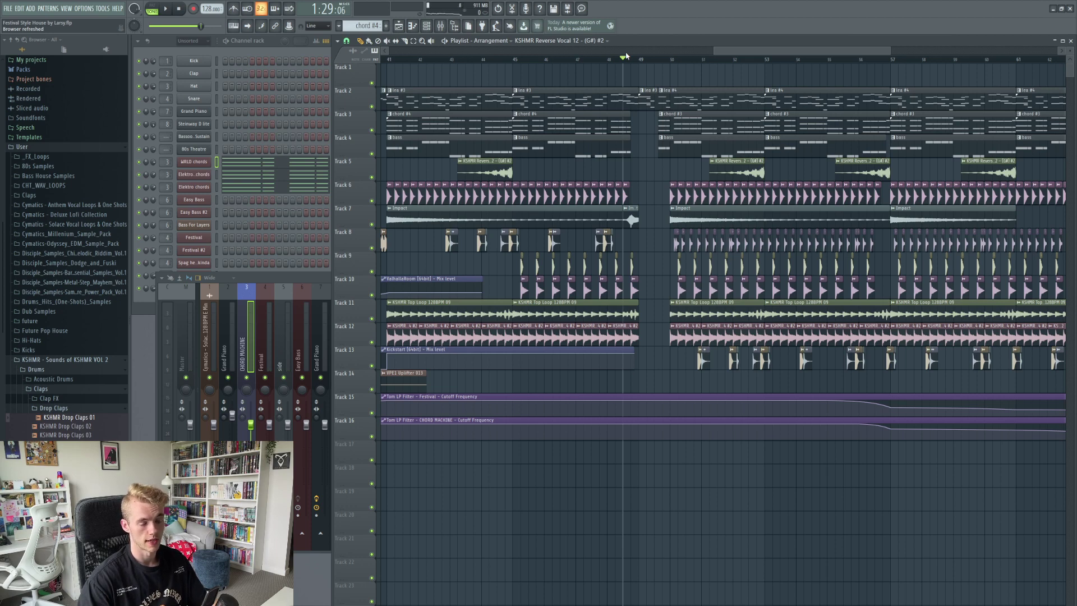
key(space)
drag(747, 50, 760, 50)
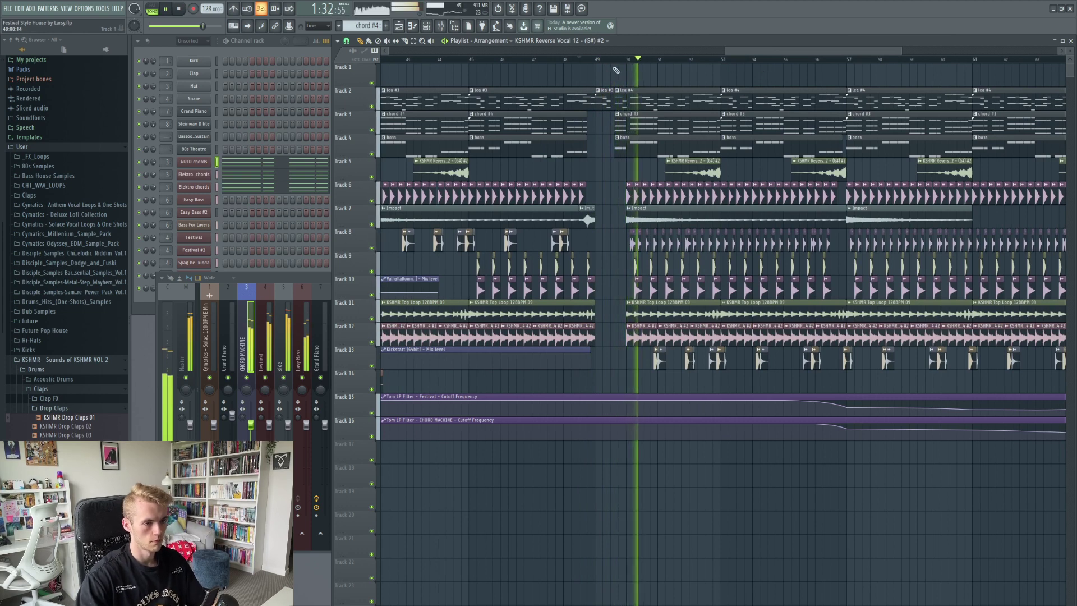
click(596, 60)
key(space)
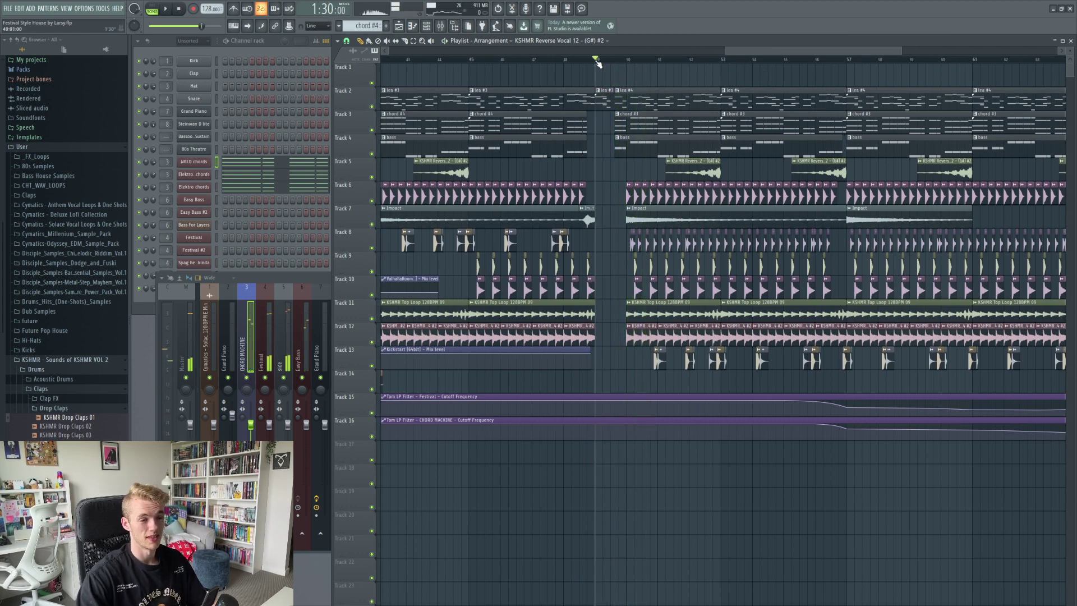
Move the playhead to the start of the lea #4 pattern late in bar 49 and survey the second half of the drop
drag(596, 60, 612, 60)
scroll(614, 63, up, 3)
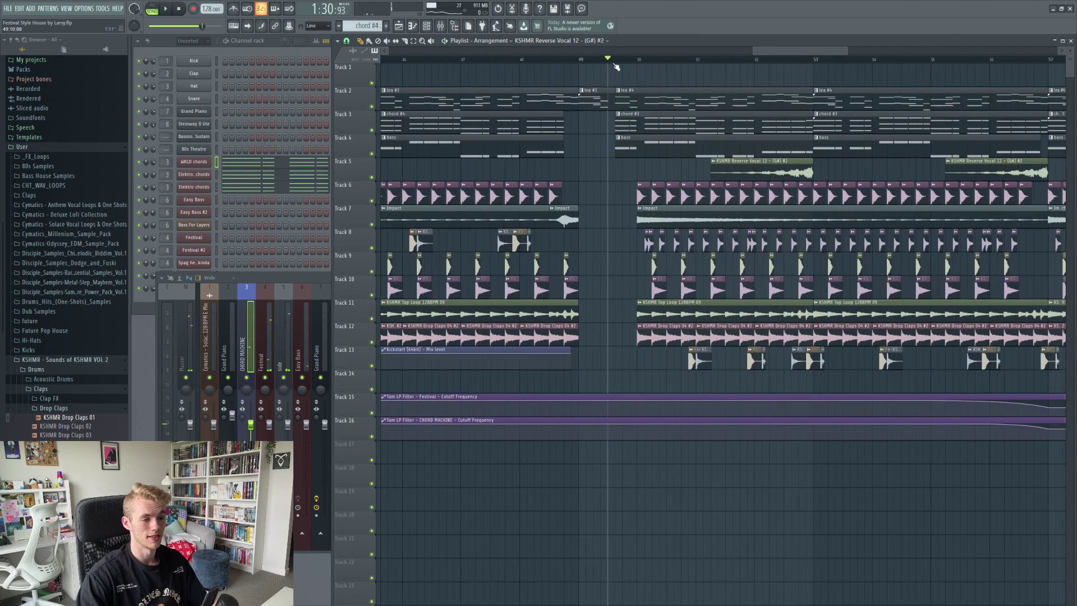
click(615, 60)
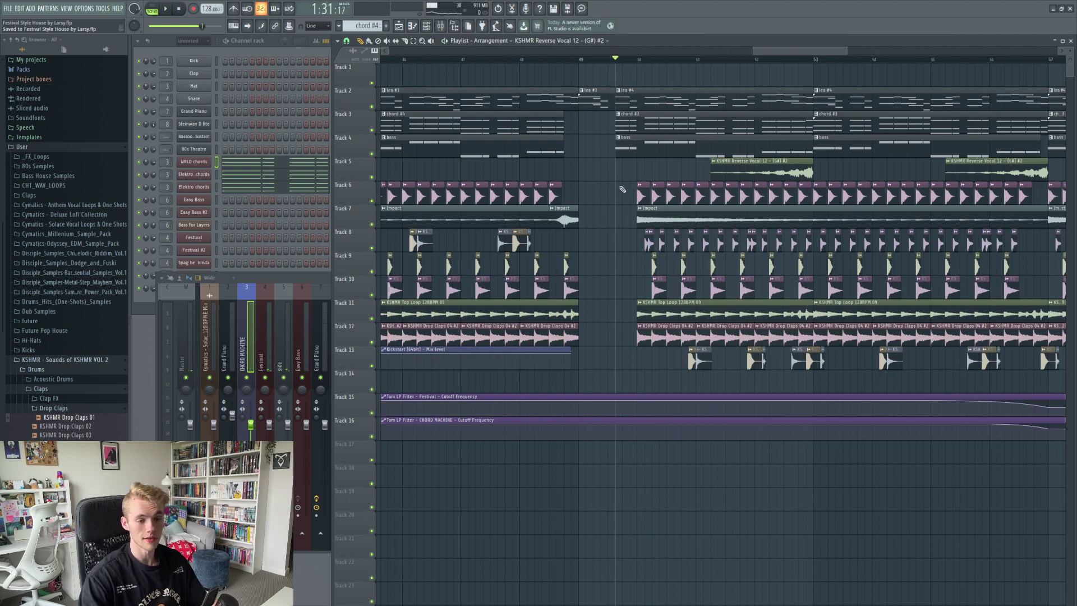
scroll(622, 189, down, 3)
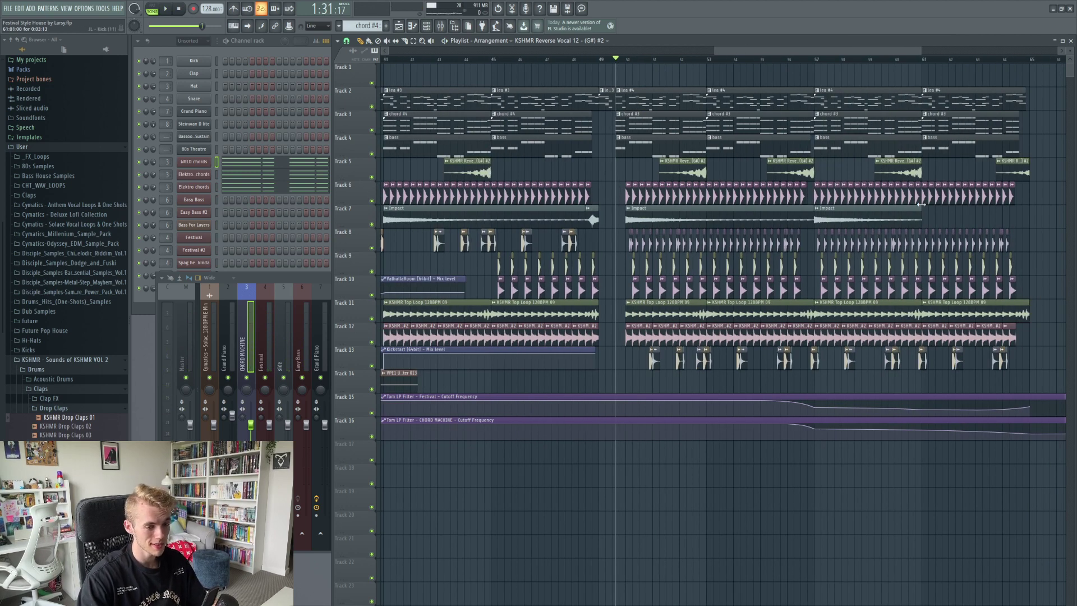
scroll(563, 296, up, 6)
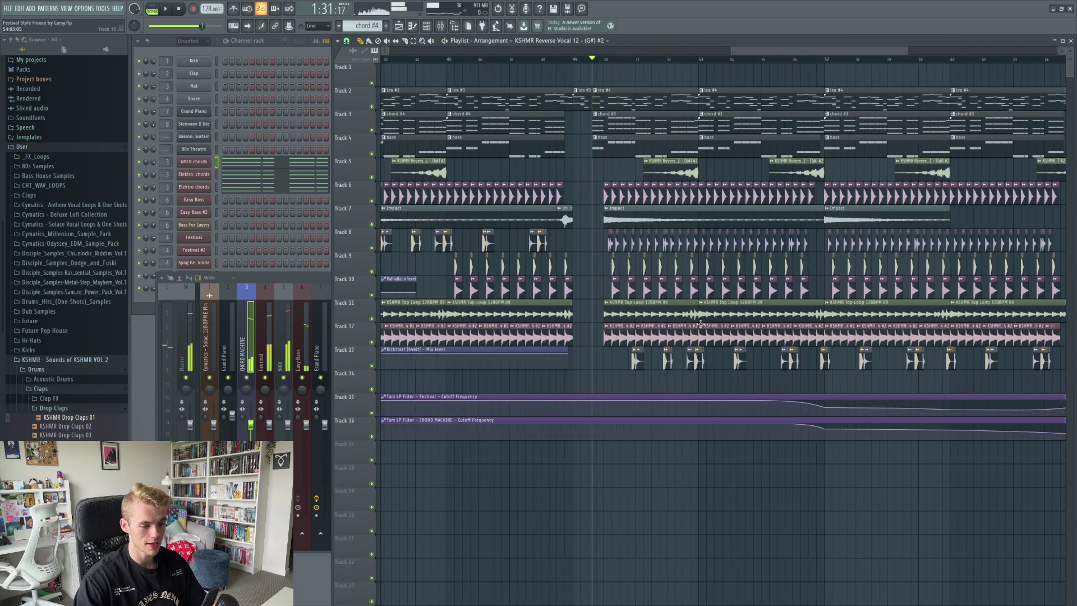
scroll(507, 297, down, 2)
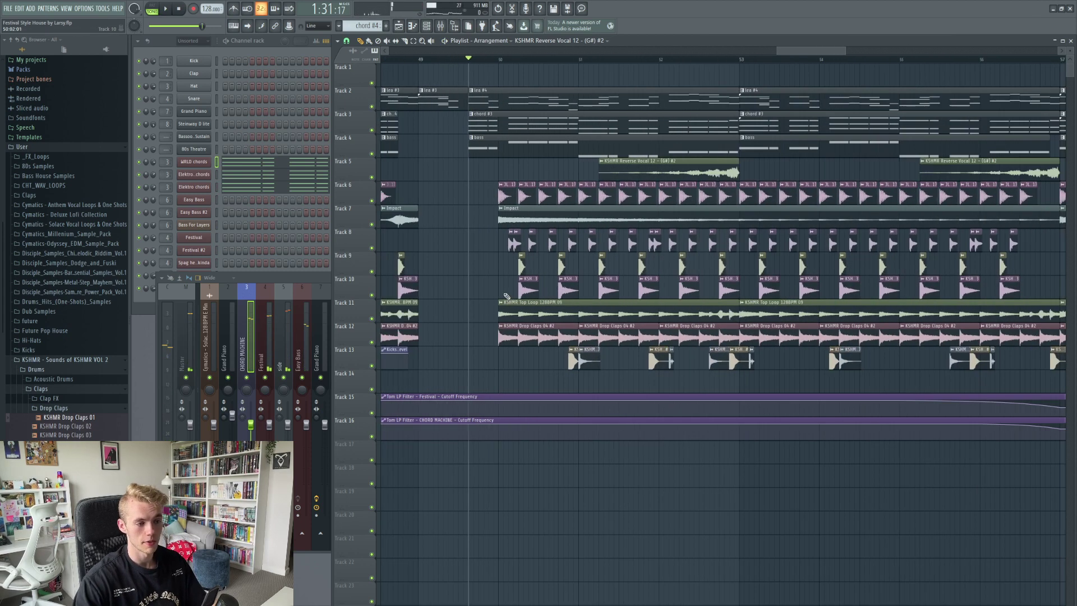
Play the second half of the drop from late bar 49 to about bar 53, then stop playback
key(space)
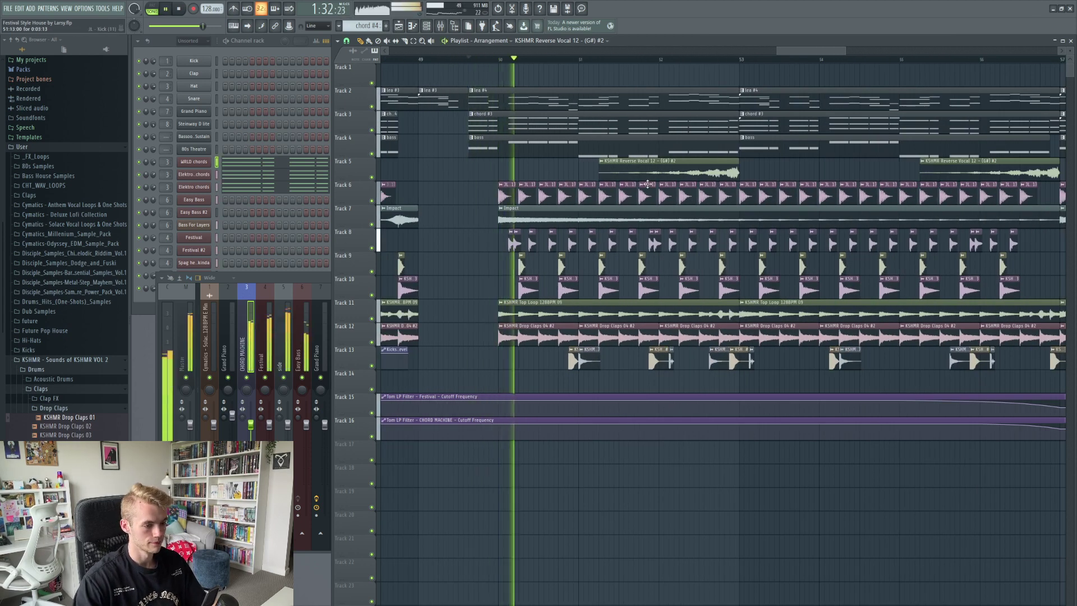
scroll(794, 67, down, 3)
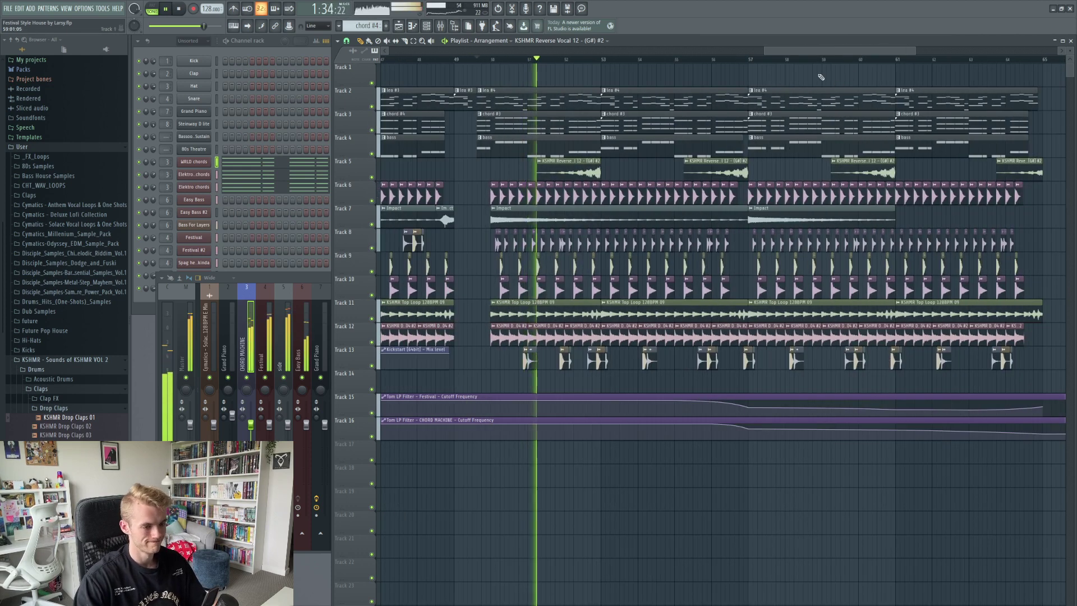
scroll(873, 194, down, 3)
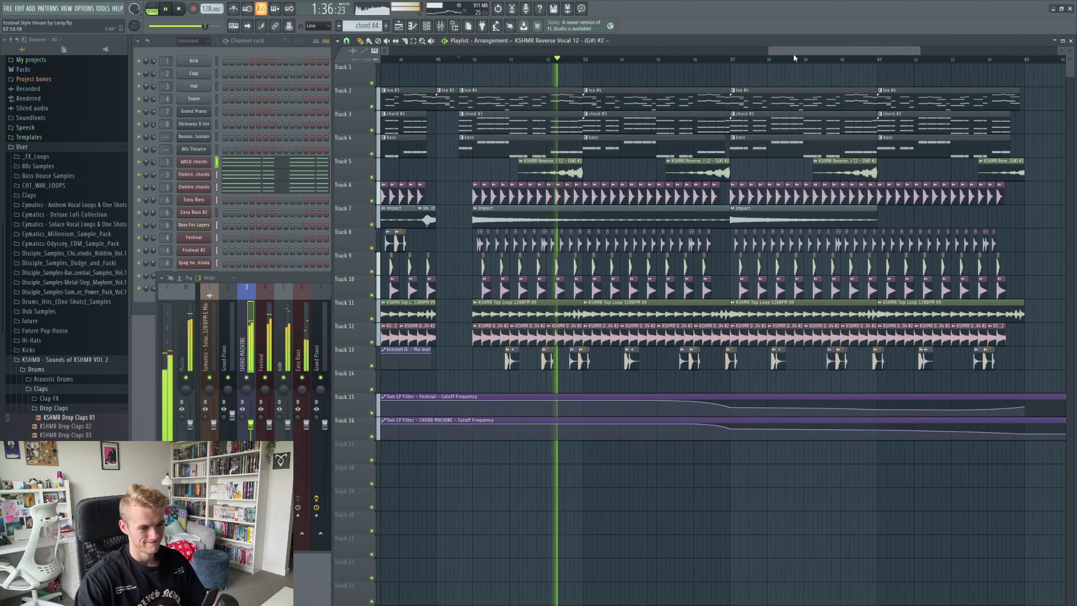
scroll(873, 194, down, 2)
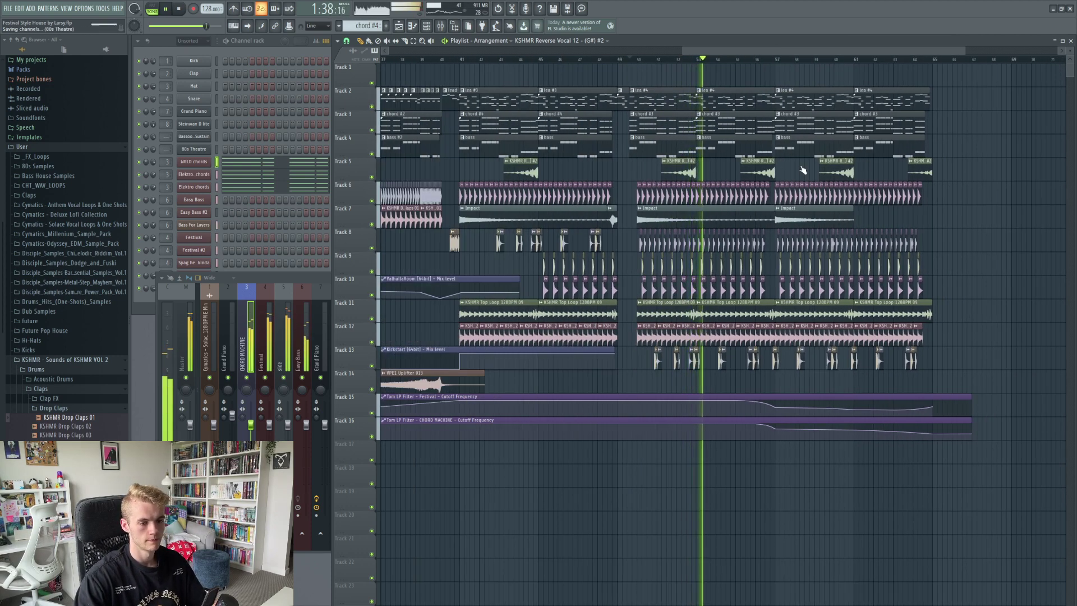
key(space)
Check the KSHMR Reverse Vocal 12 clip's channel settings, then place a copy of the clip at bar 53 on Track 5
double_click(680, 170)
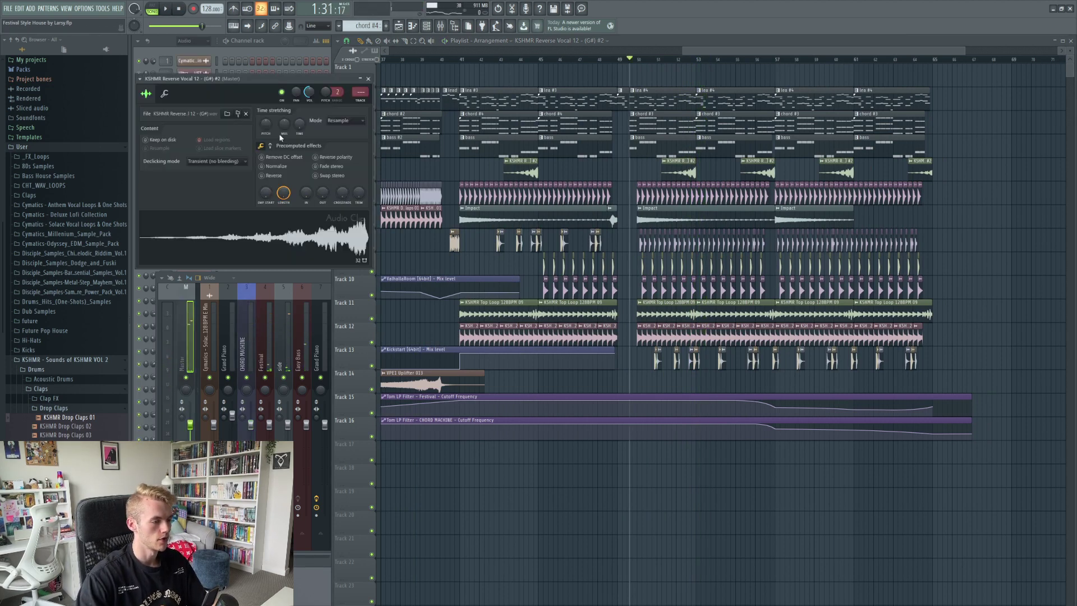
click(368, 78)
scroll(592, 168, up, 3)
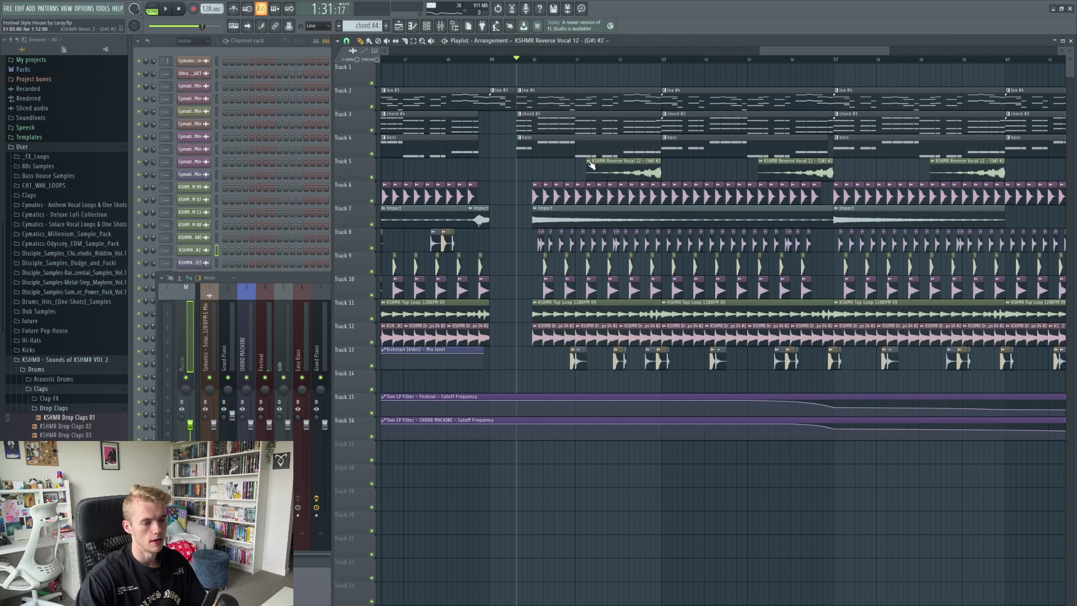
click(590, 163)
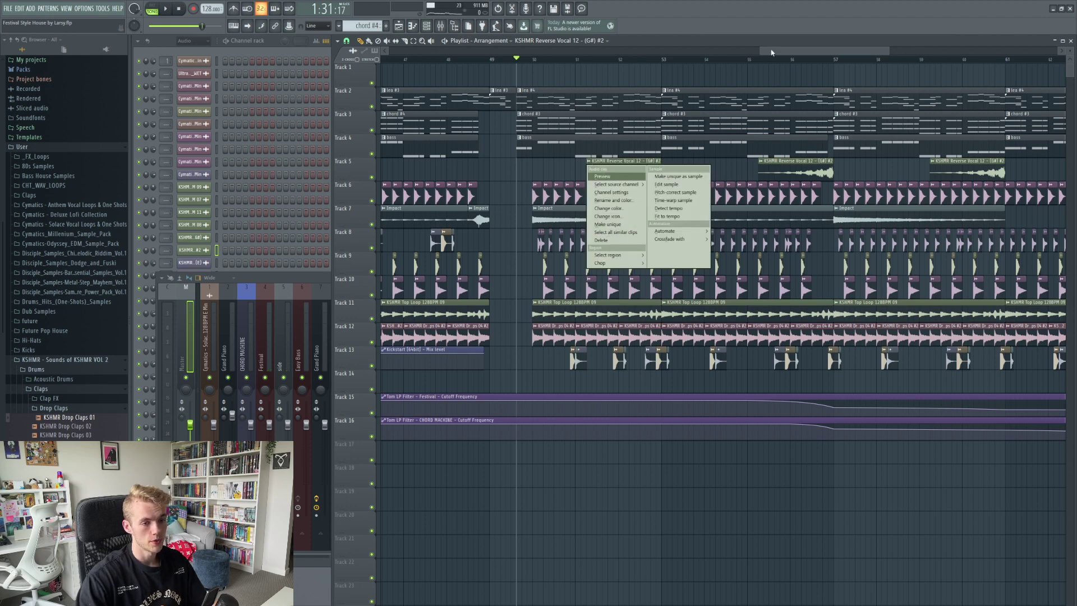
click(615, 227)
drag(673, 173, 659, 165)
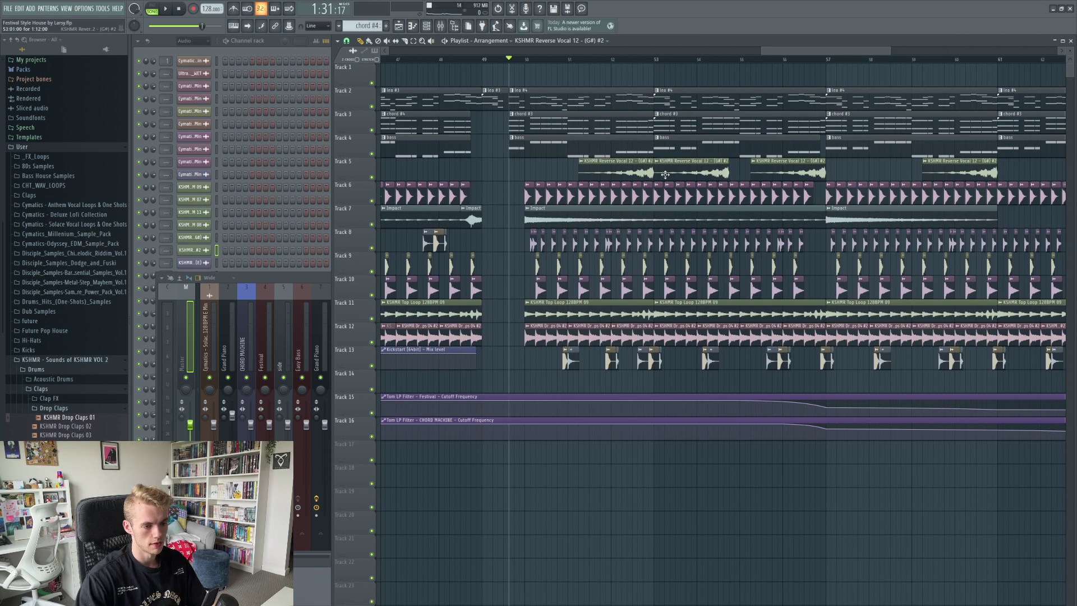
Make the reverse vocal copy at bar 53 unique, reverse its sample and lower its channel volume to 50%
click(657, 162)
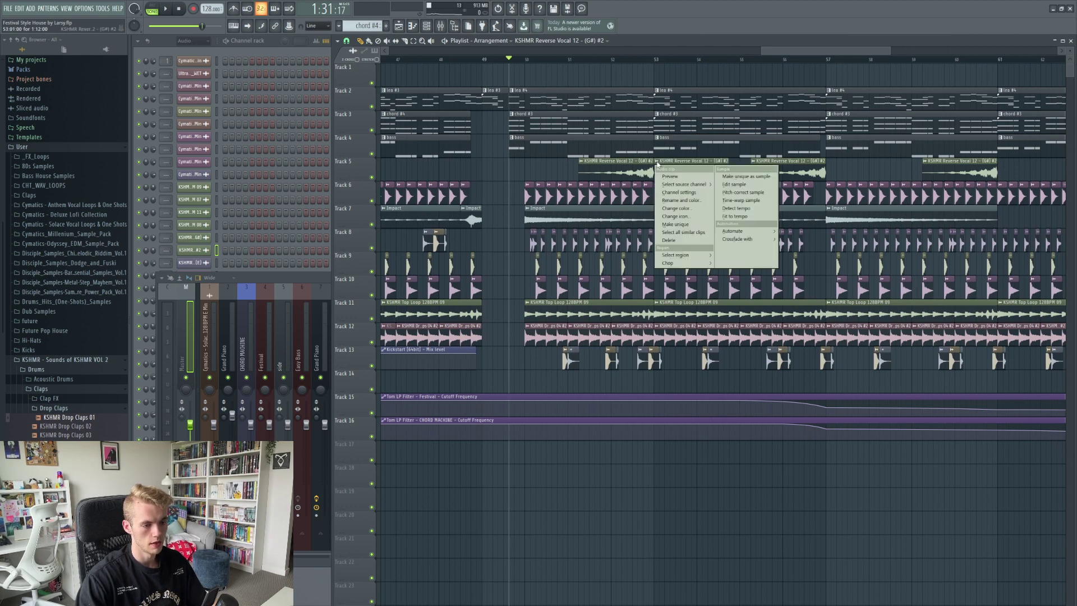
click(675, 225)
double_click(680, 172)
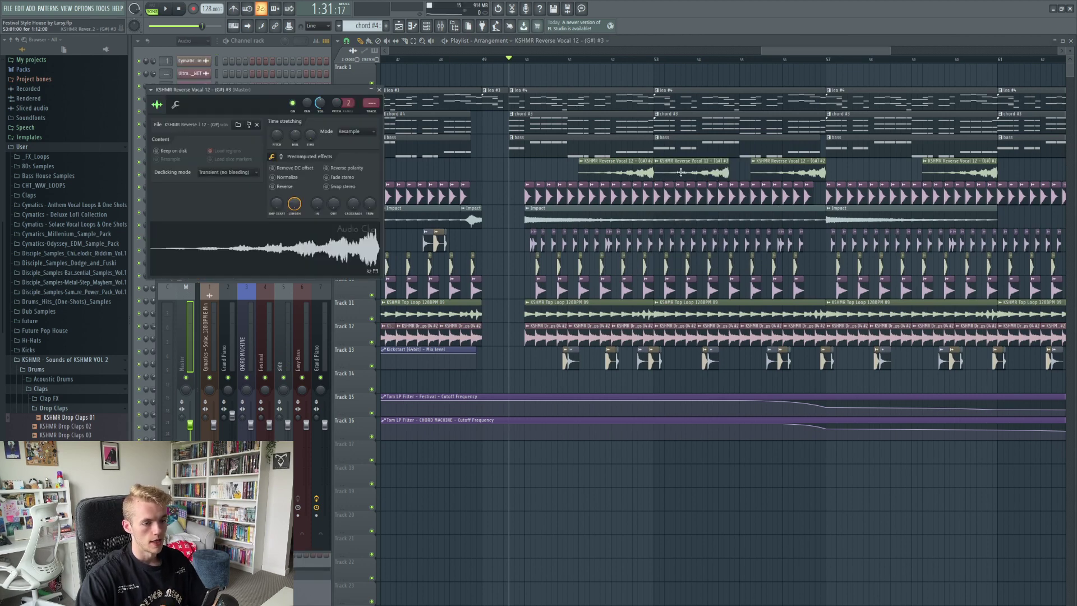
click(283, 186)
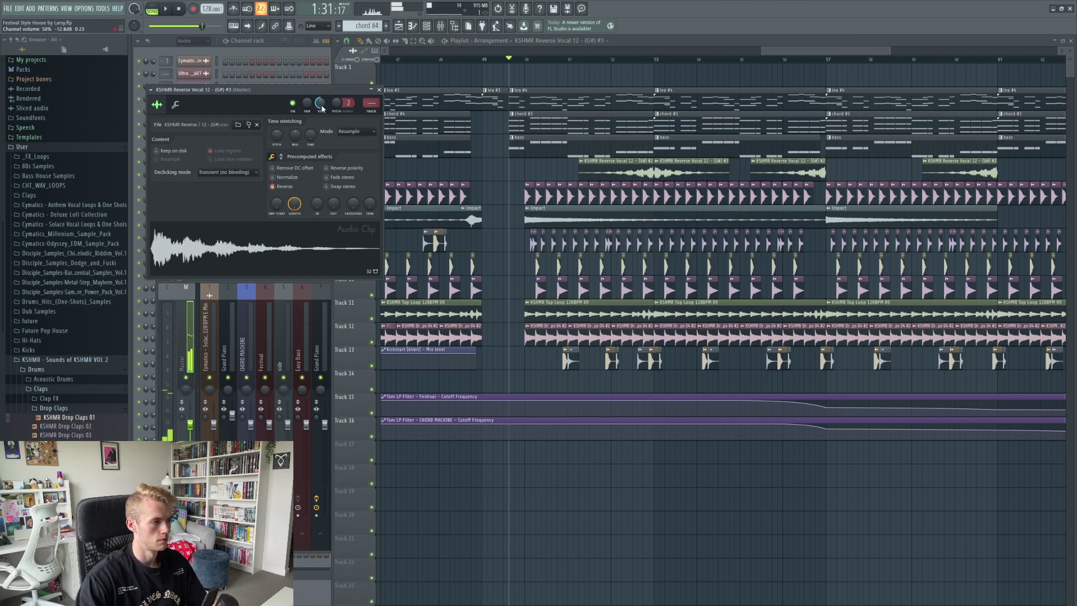
click(379, 90)
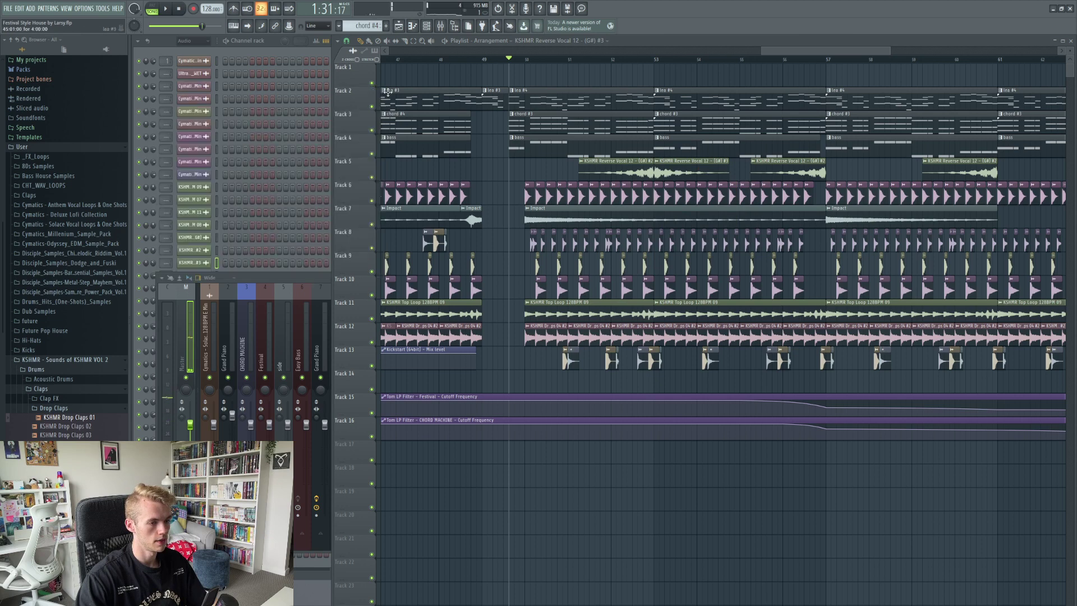
Audition the transition from just before bar 53 and lower the reversed vocal's channel volume to 40%
click(651, 60)
key(space)
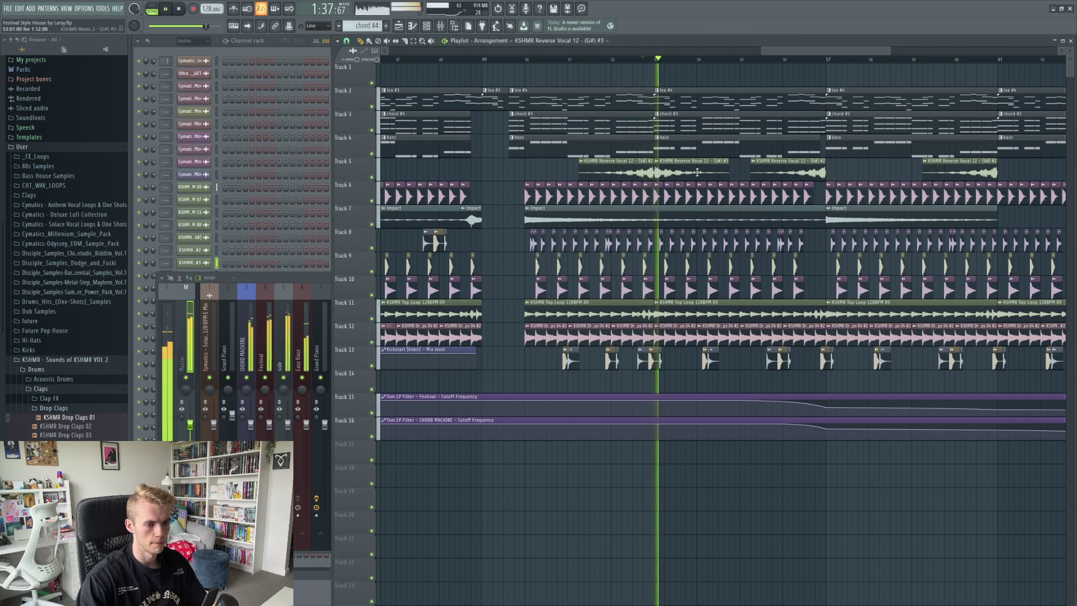
key(space)
double_click(697, 177)
drag(320, 103, 320, 106)
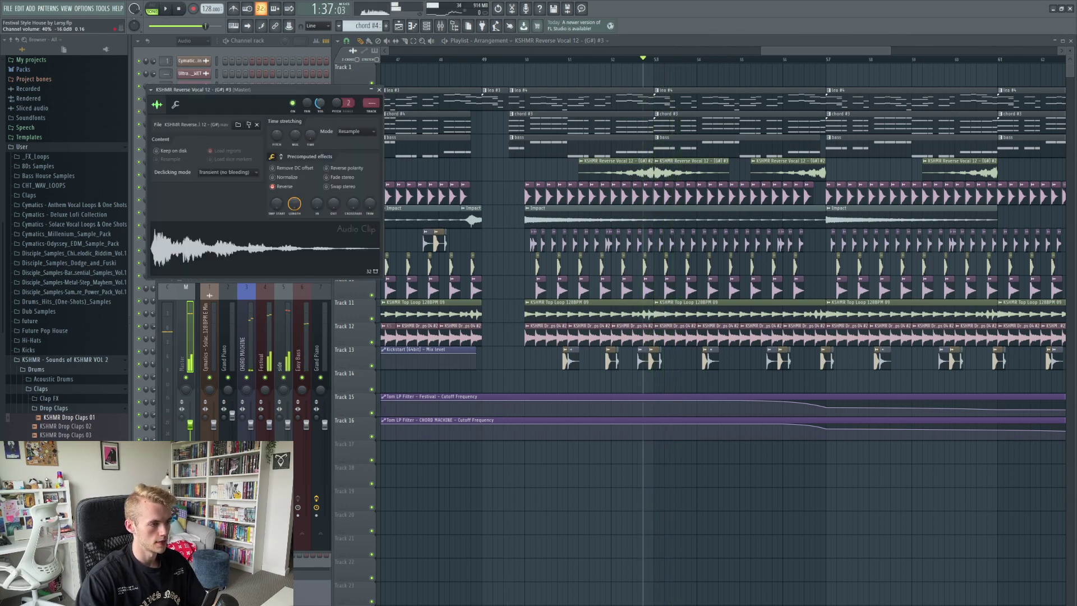
click(375, 90)
Add a copy of the reversed vocal at bar 45 on Track 5 and reduce its channel volume to 22% while replaying the bar 53 transition
scroll(622, 224, down, 3)
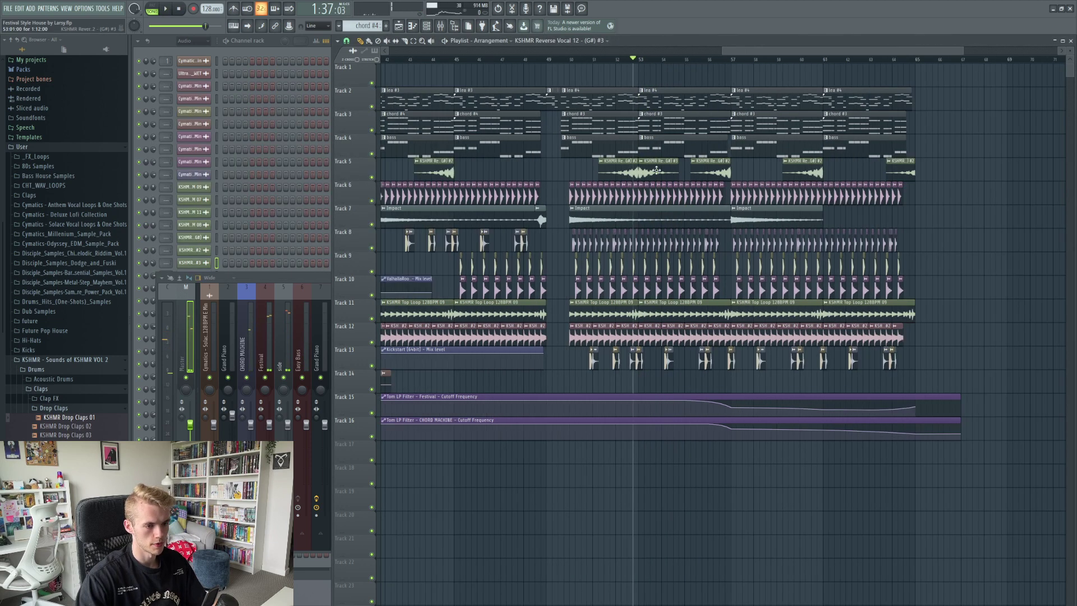
key(space)
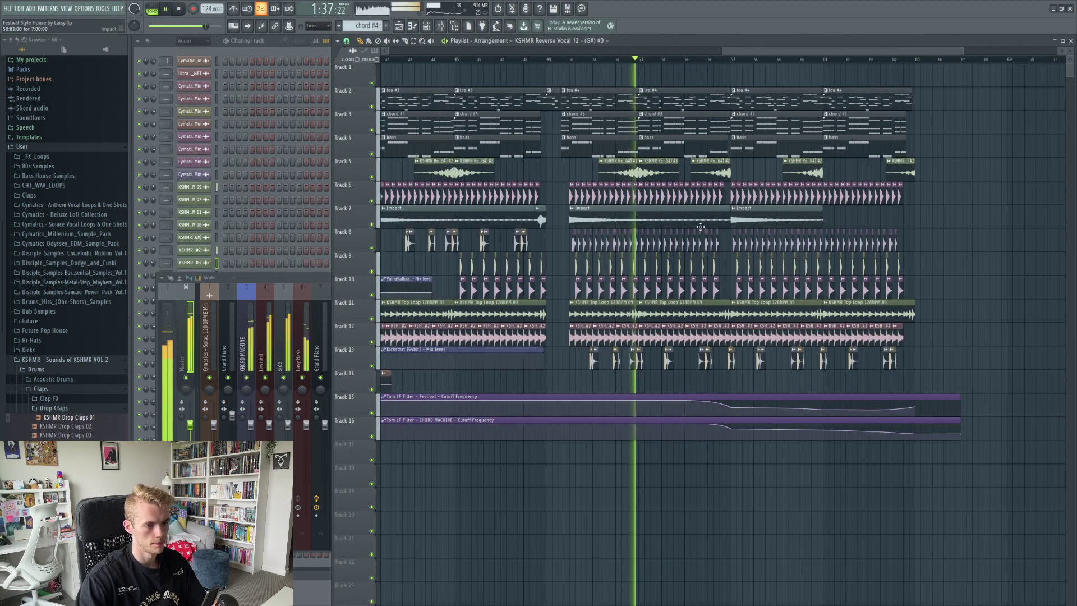
double_click(656, 168)
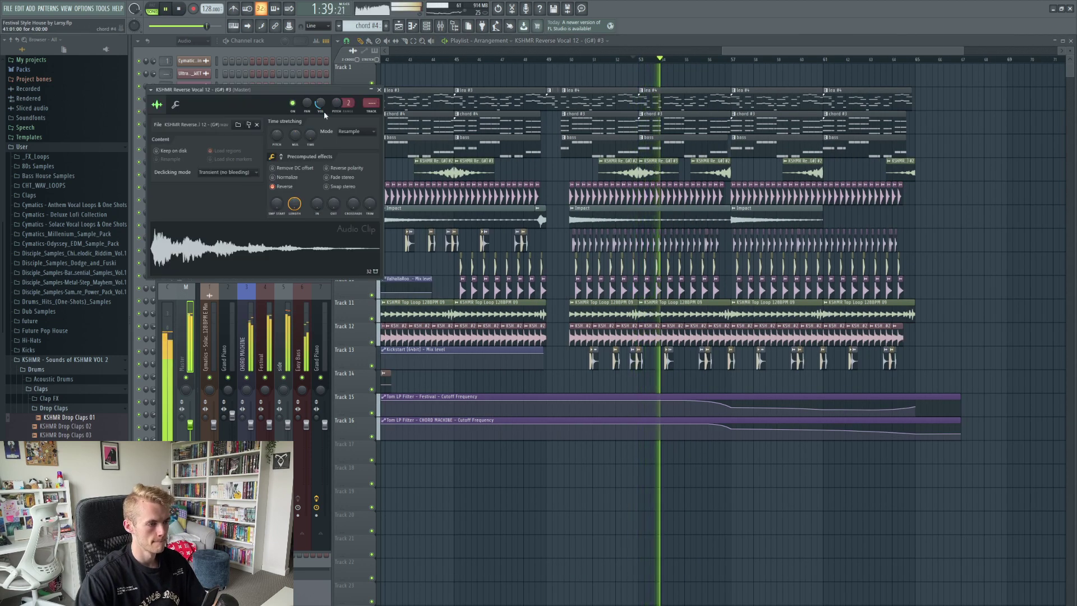
key(space)
key(space)
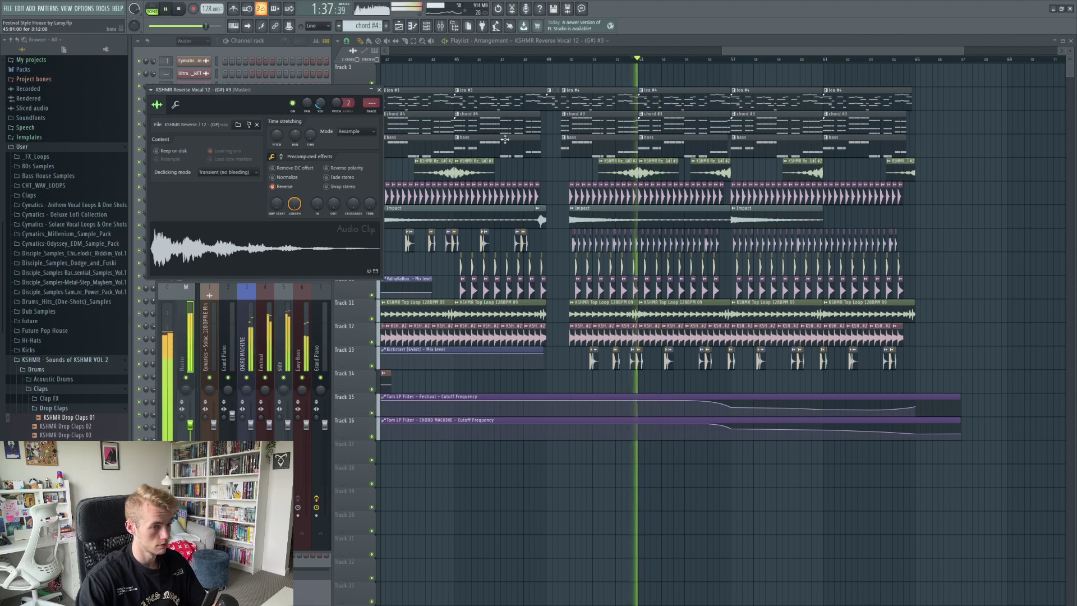
key(space)
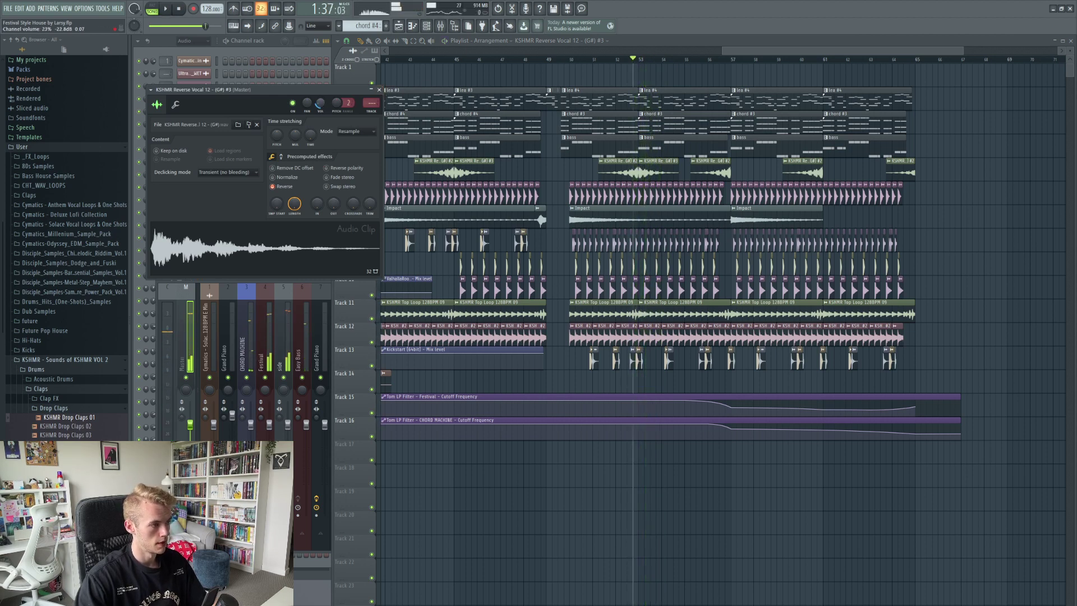
key(space)
scroll(320, 104, down, 1)
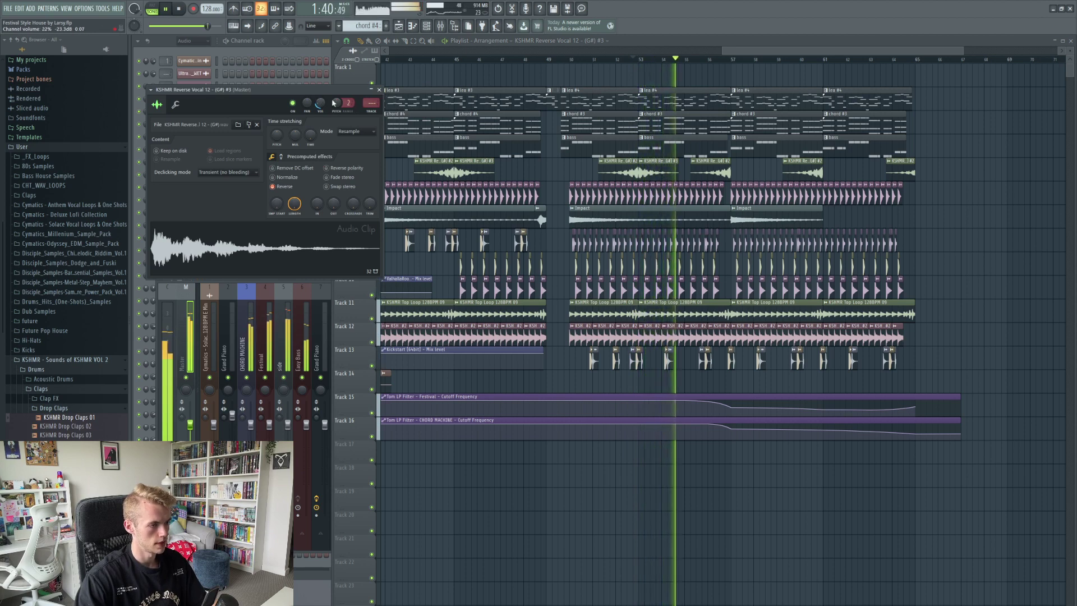
click(379, 89)
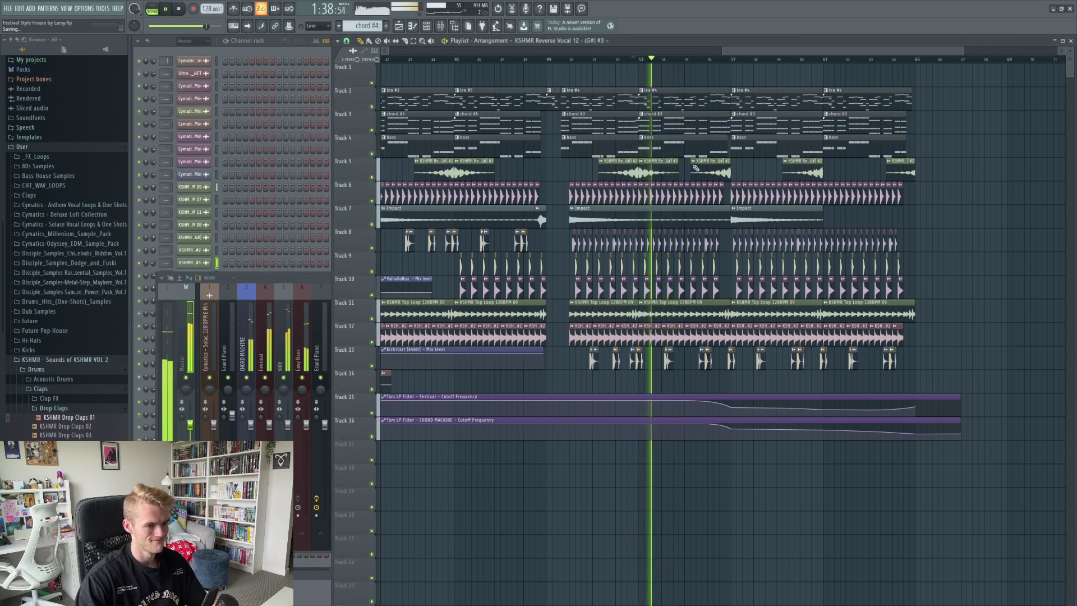
key(space)
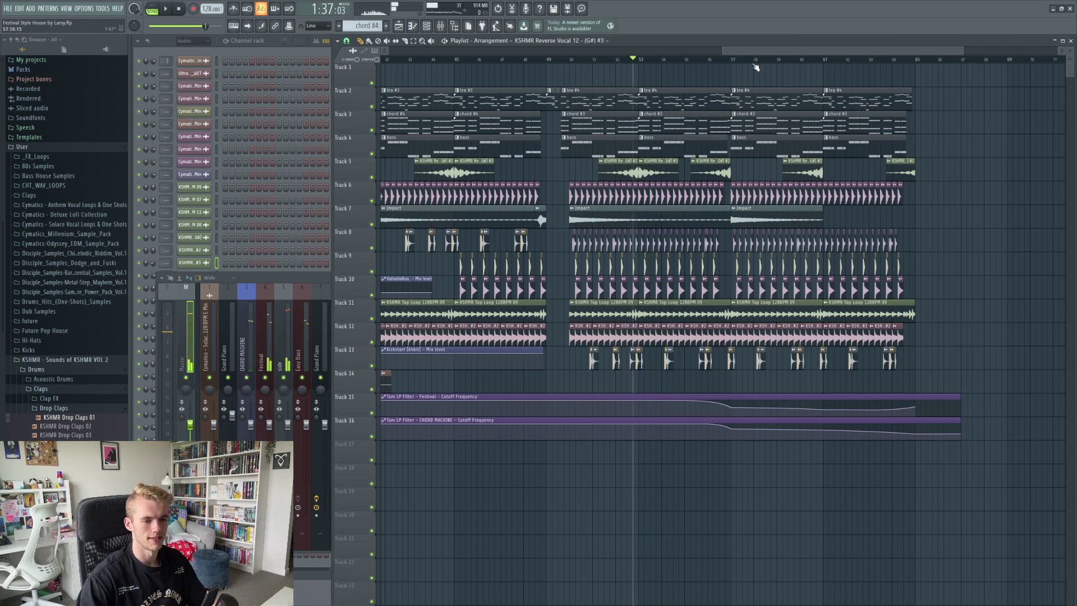
Place another reversed vocal clip at bar 57 on Track 5 and play the arrangement from just before it
drag(741, 56, 761, 69)
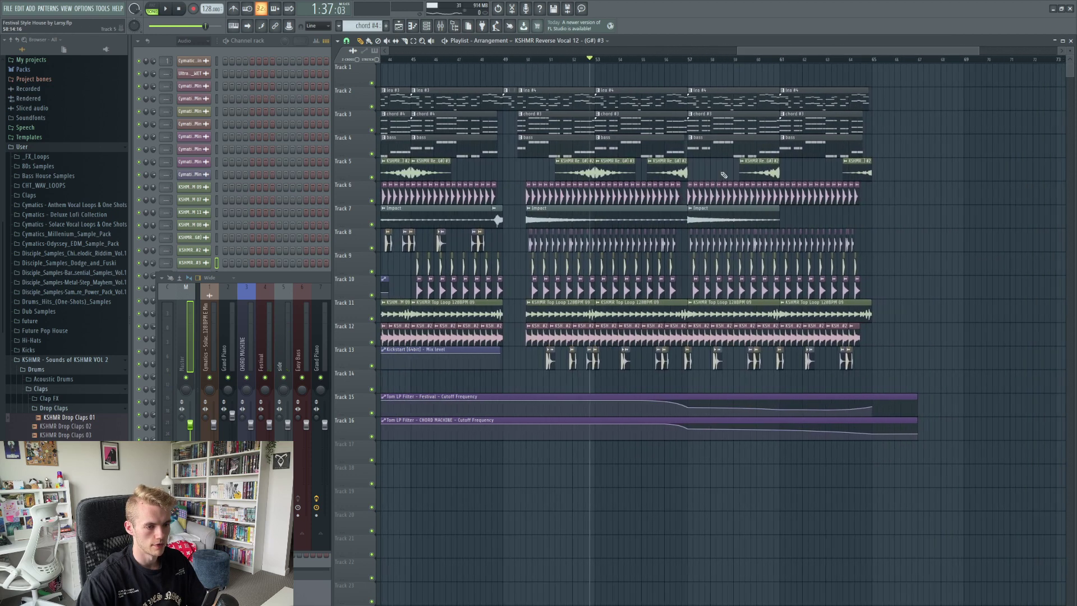
scroll(669, 171, up, 4)
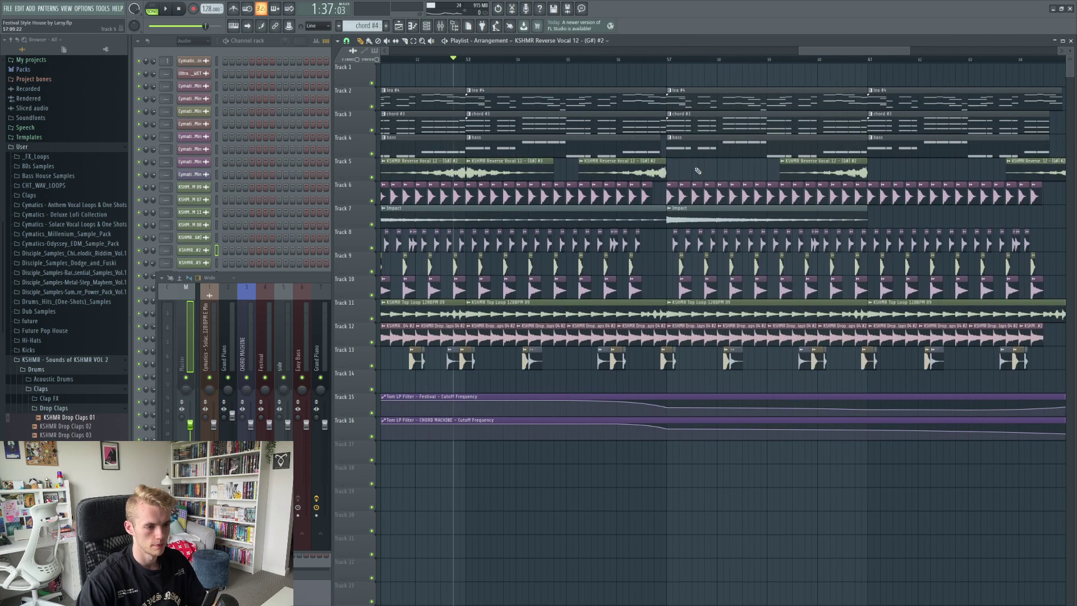
click(666, 168)
click(652, 59)
key(space)
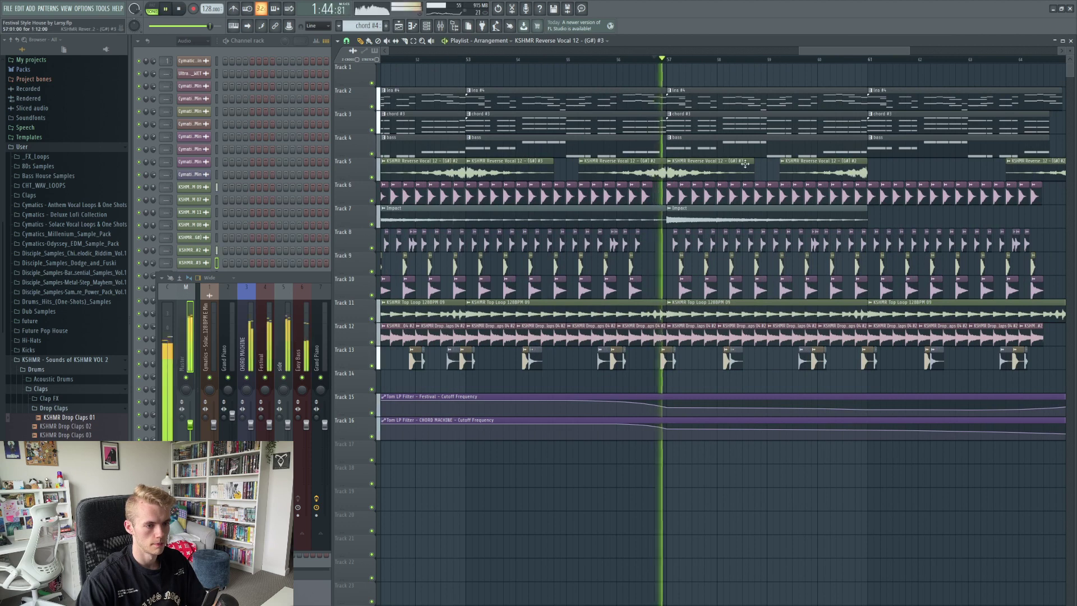
scroll(777, 189, down, 4)
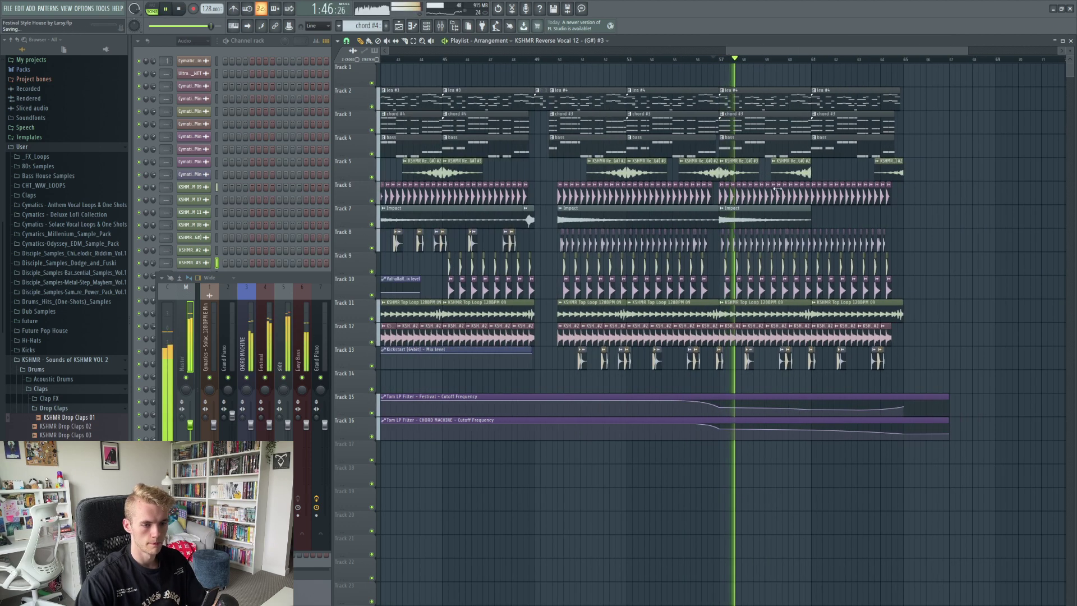
Add the reversed vocal clip at bar 61 on Track 5, and save the project after playing through the end of the drop
click(825, 171)
scroll(793, 49, right, 3)
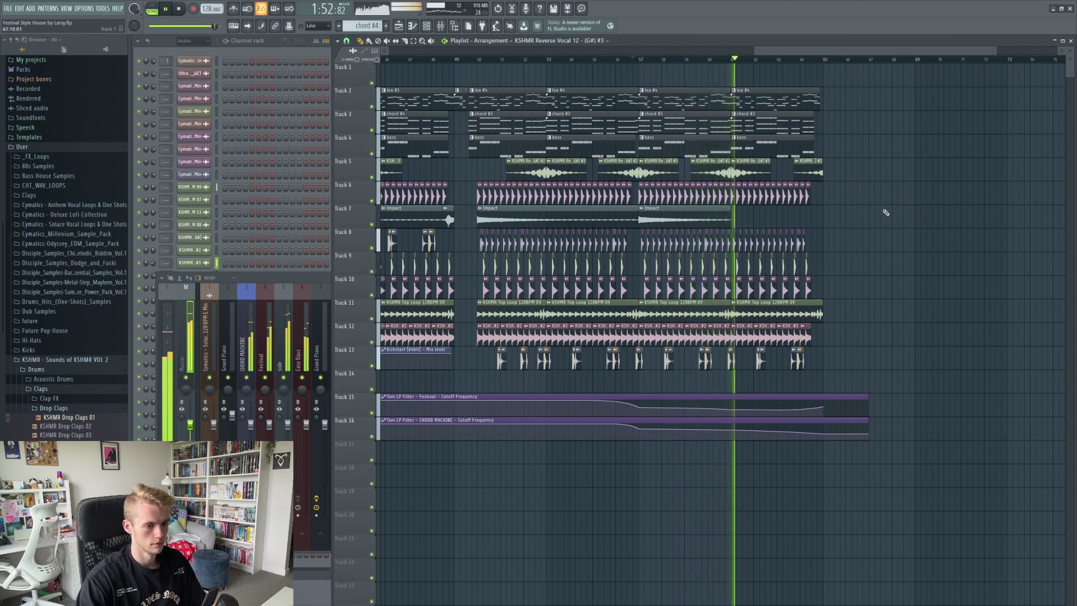
key(ctrl+s)
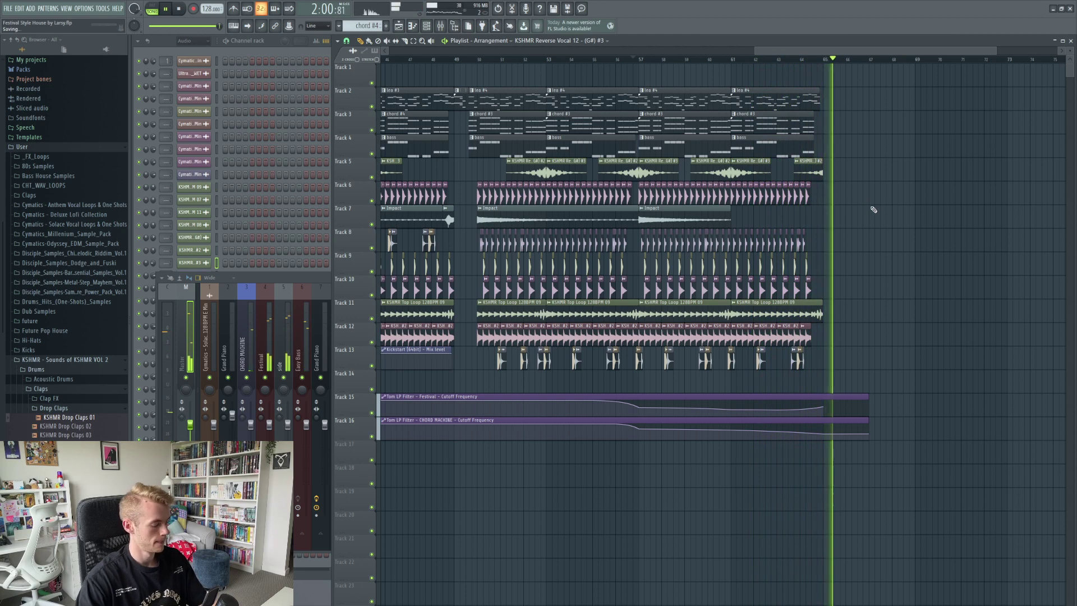
scroll(866, 209, up, 3)
key(space)
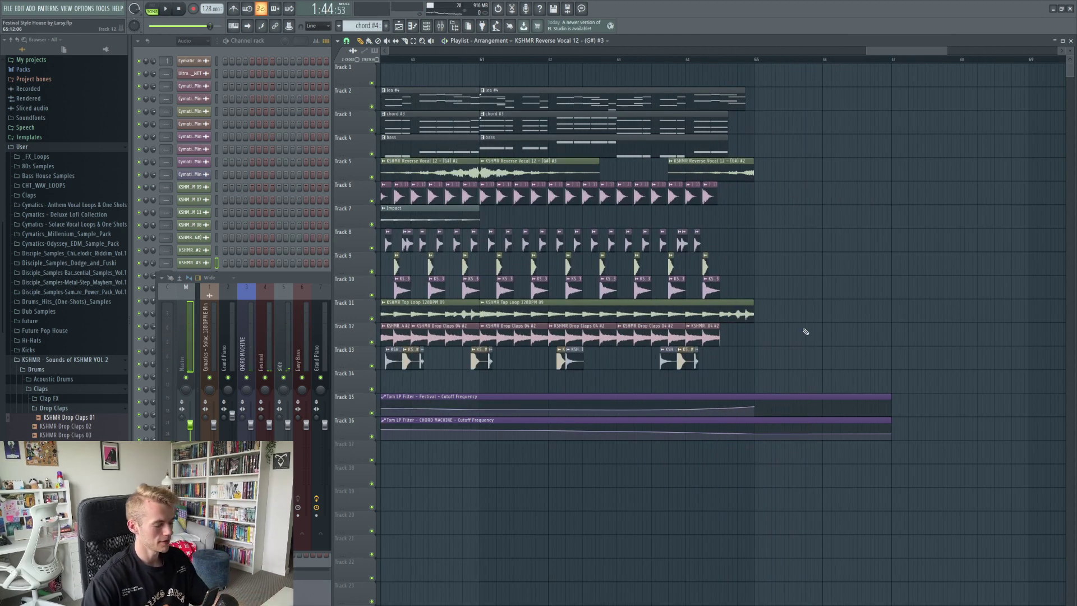
Return the playhead to the start of the song and survey the complete arrangement
scroll(799, 320, down, 6)
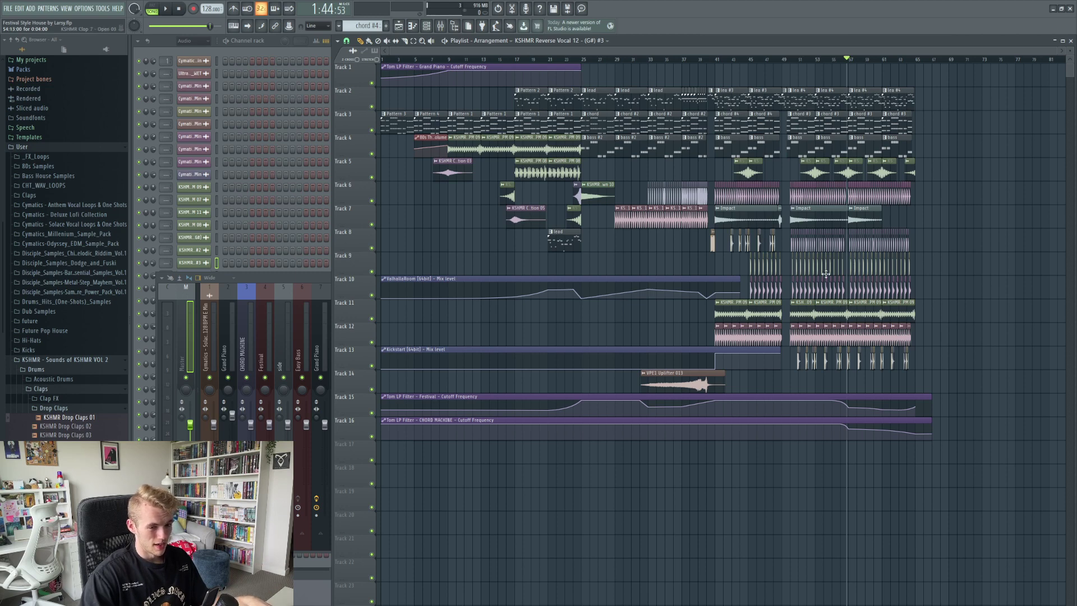
key(space)
scroll(700, 172, up, 2)
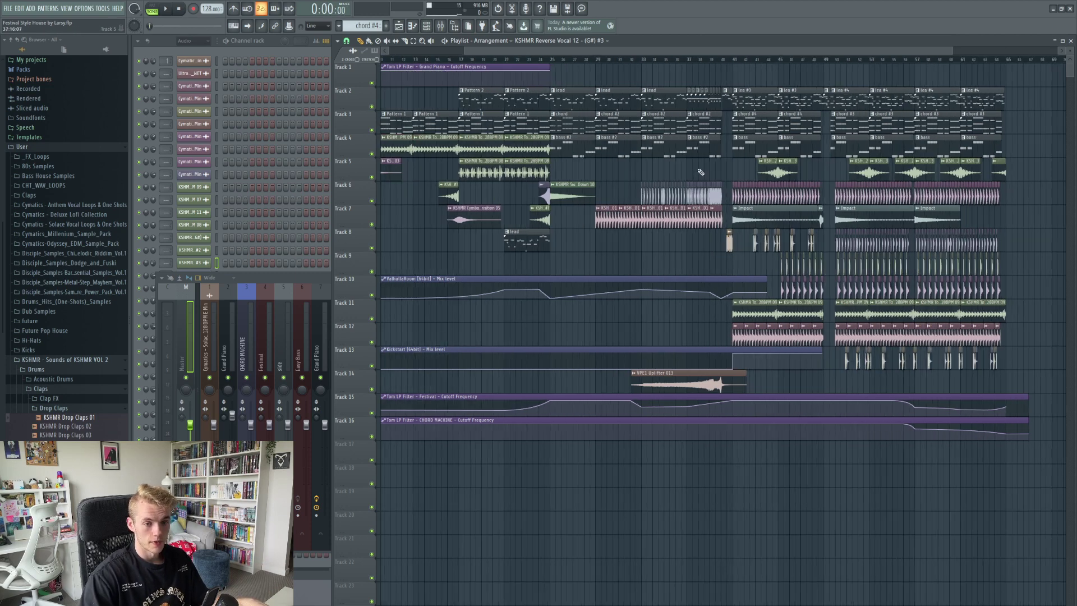
drag(753, 50, 512, 46)
drag(877, 52, 919, 54)
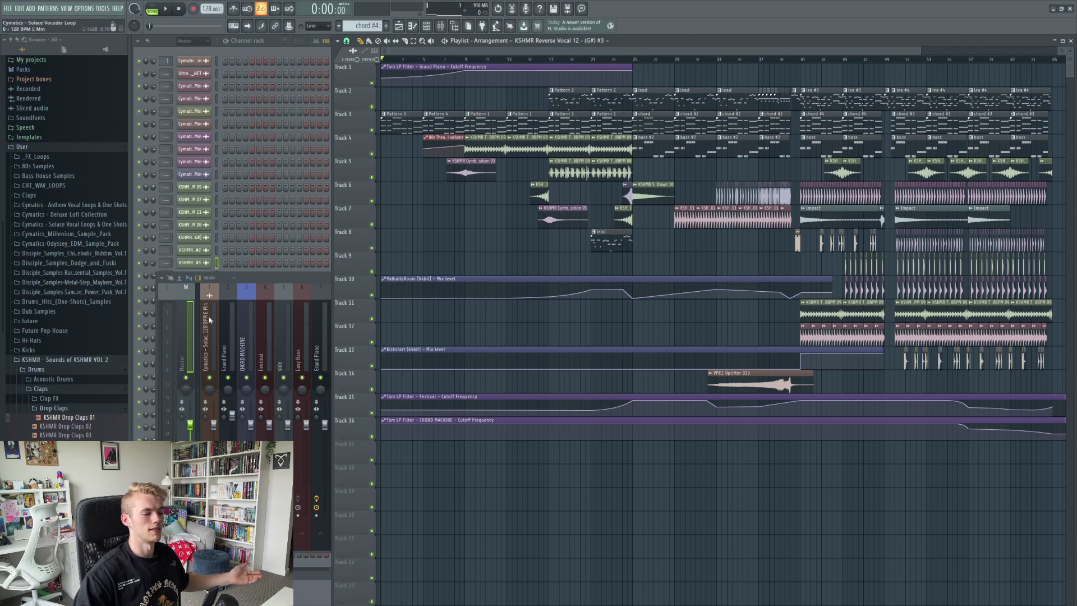
Show the mixer and examine the Fruity parametric EQ 2 curve on the Master track
key(F9)
click(805, 303)
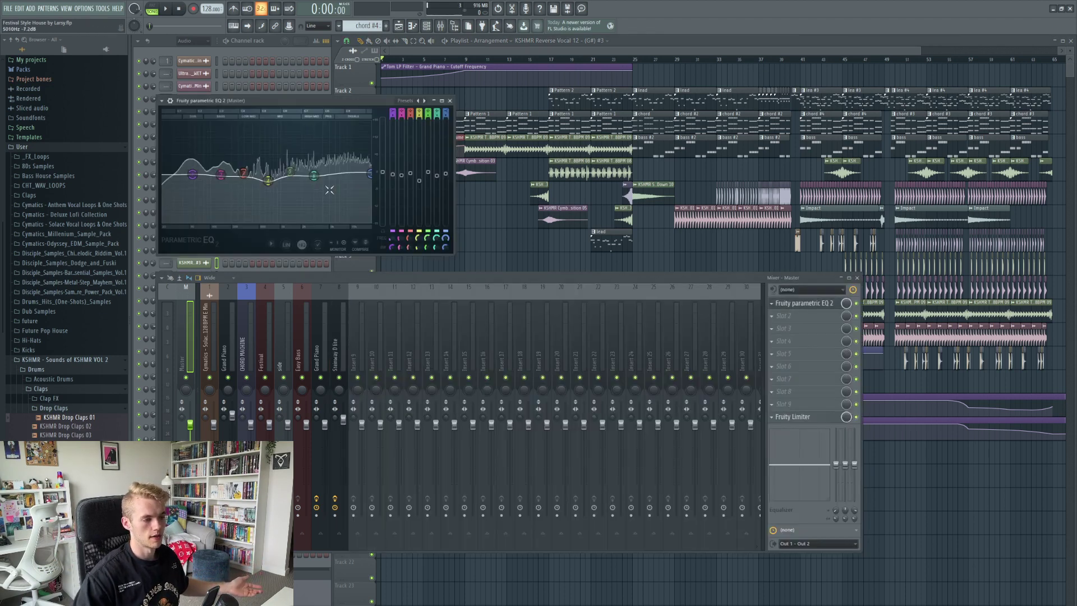
click(449, 100)
Bring the playlist back into view and start playing the complete arrangement from the beginning
click(431, 53)
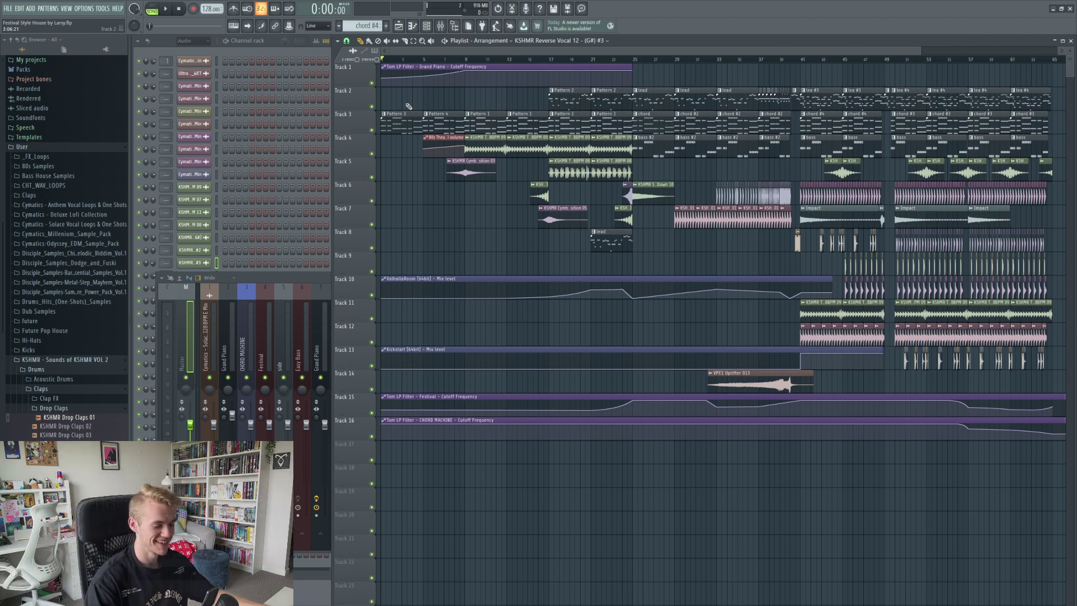
key(space)
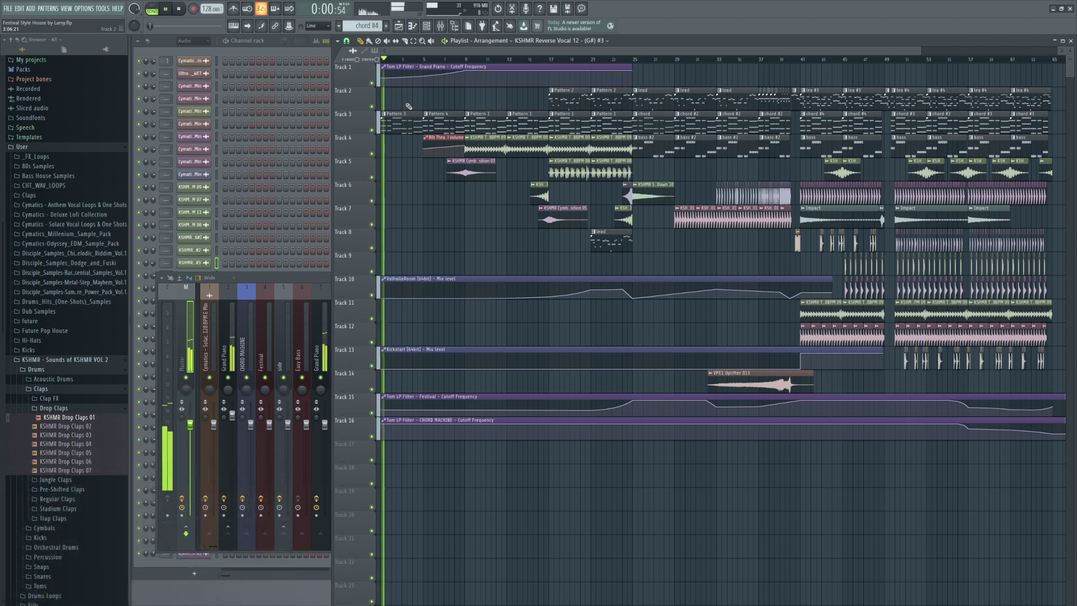